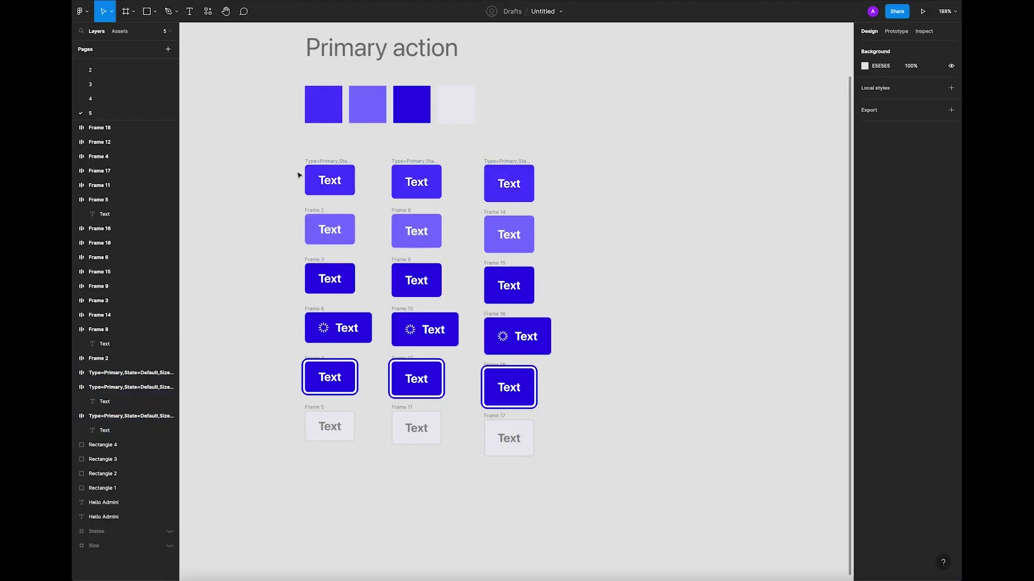
Combine the selected Primary button frames into one component set of variants.
{"action": "left_click", "coordinate": [514, 11]}
{"action": "left_click", "coordinate": [529, 50]}
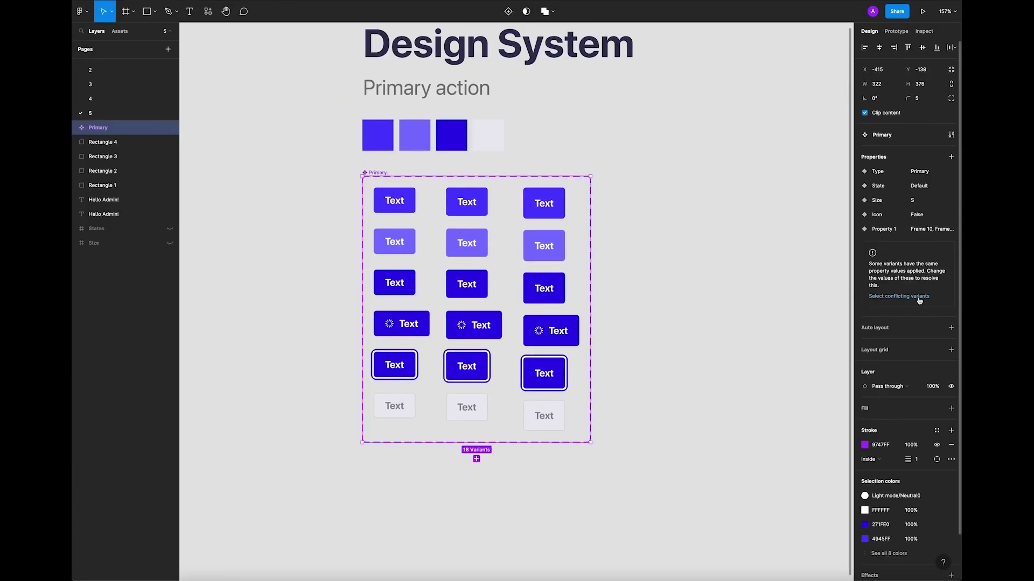
{"action": "left_click", "coordinate": [693, 274]}
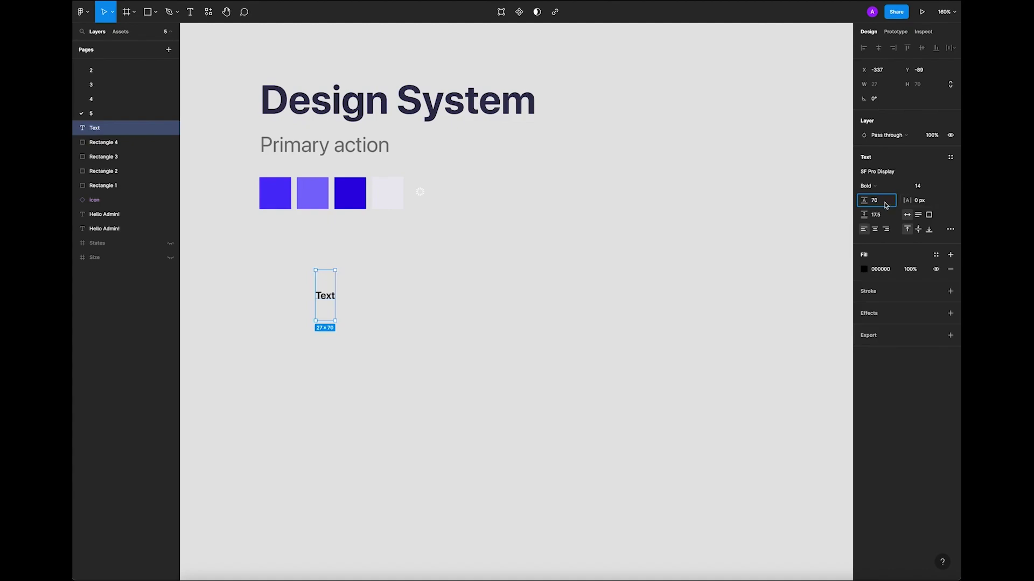
Set the line height of the 14 px bold "Text" layer to 20.
{"action": "key", "text": "BackSpace"}
{"action": "key", "text": "BackSpace"}
{"action": "key", "text": "Return"}
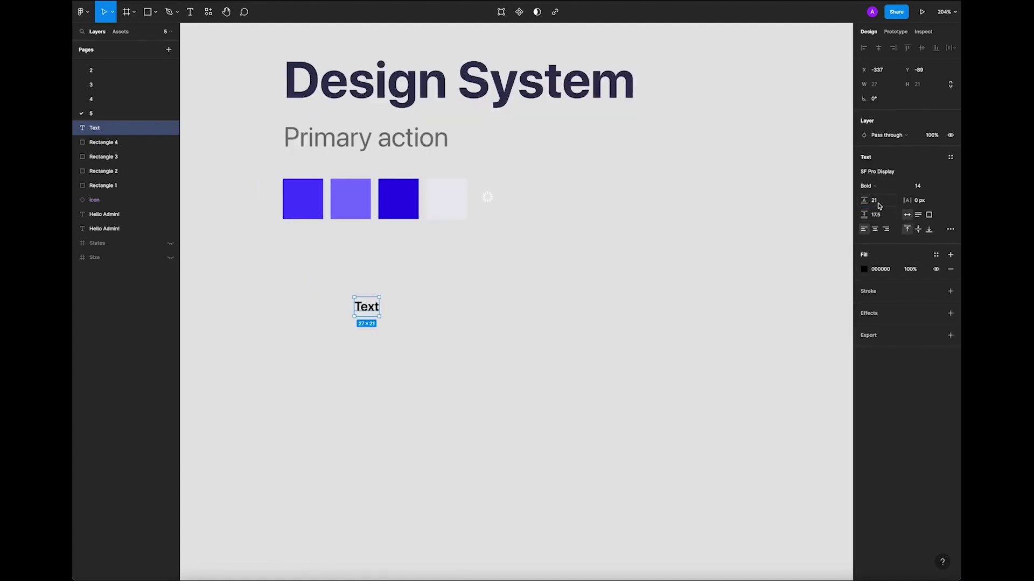
{"action": "left_click", "coordinate": [881, 206]}
{"action": "left_click", "coordinate": [883, 206]}
{"action": "key", "text": "Return"}
{"action": "left_click", "coordinate": [695, 258]}
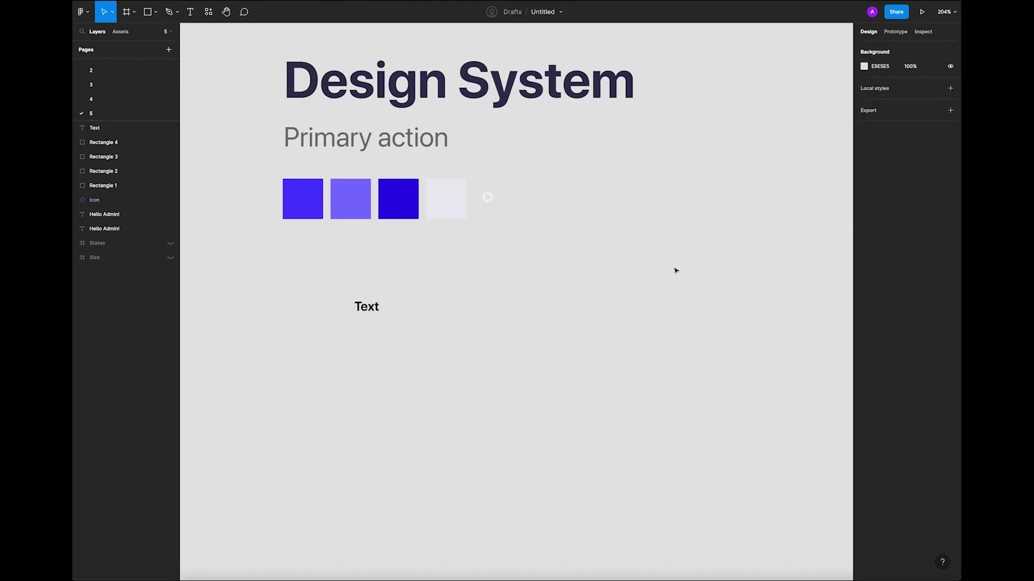
Move the "Text" layer up beneath the first color swatch, to about X -384, Y -112.
{"action": "left_click_drag", "start_coordinate": [369, 312], "coordinate": [325, 291]}
{"action": "left_click", "coordinate": [367, 300]}
{"action": "left_click", "coordinate": [323, 286]}
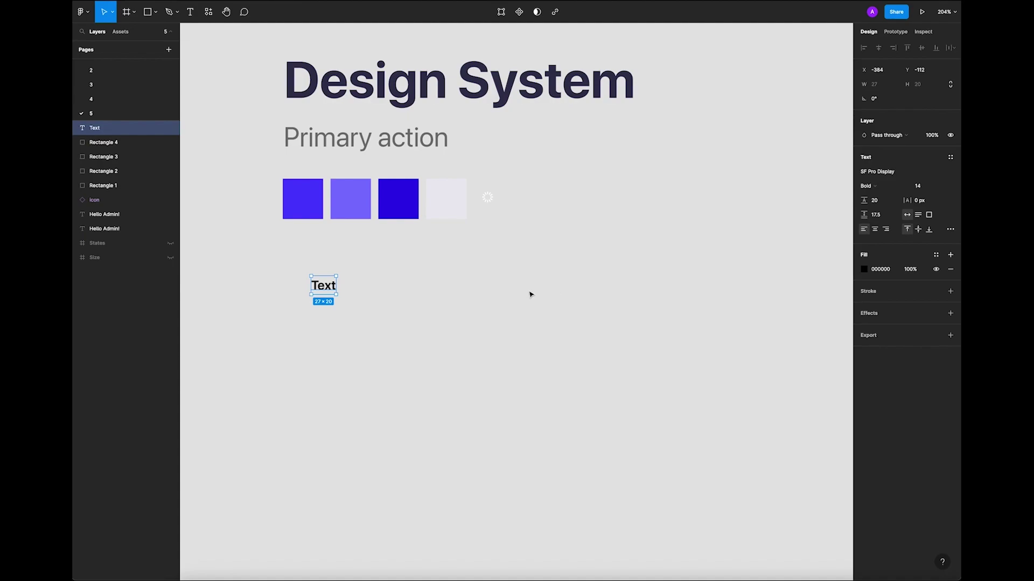
Wrap the "Text" layer in an auto layout frame.
{"action": "scroll", "coordinate": [464, 301], "scroll_direction": "up", "scroll_amount": 3}
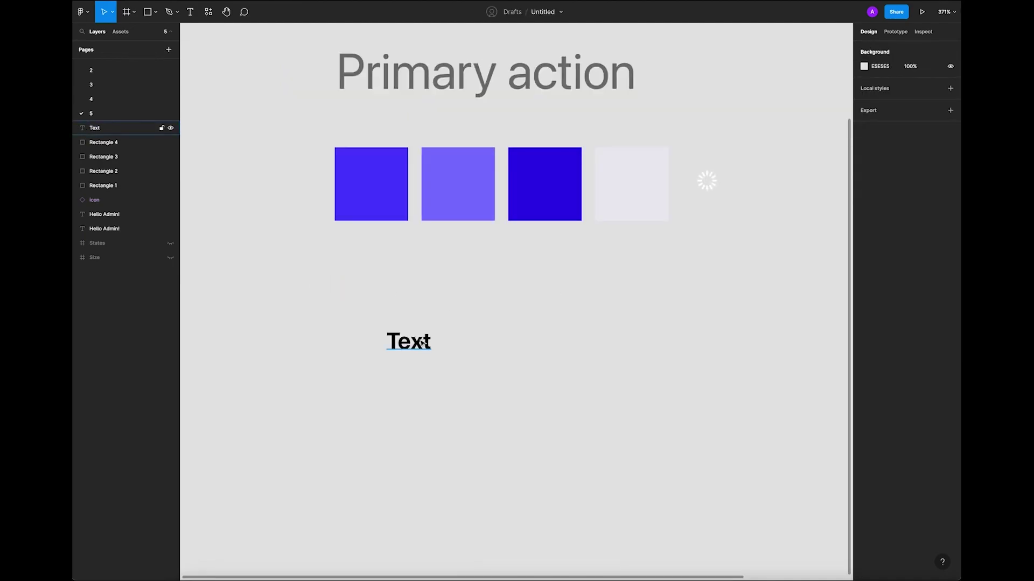
{"action": "left_click", "coordinate": [511, 359]}
{"action": "left_click", "coordinate": [428, 342]}
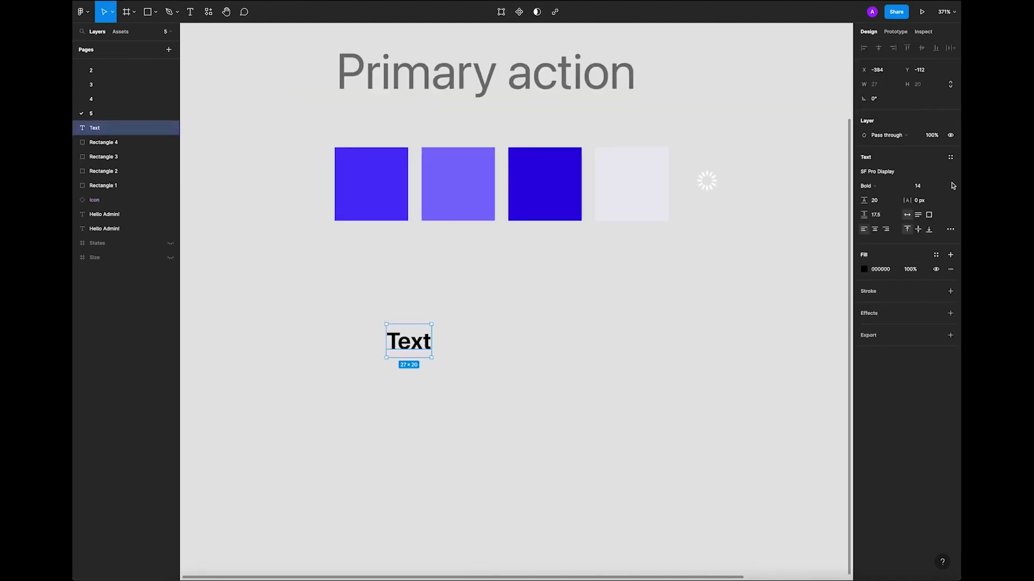
{"action": "left_click", "coordinate": [469, 359]}
{"action": "left_click", "coordinate": [417, 345]}
{"action": "right_click", "coordinate": [402, 343]}
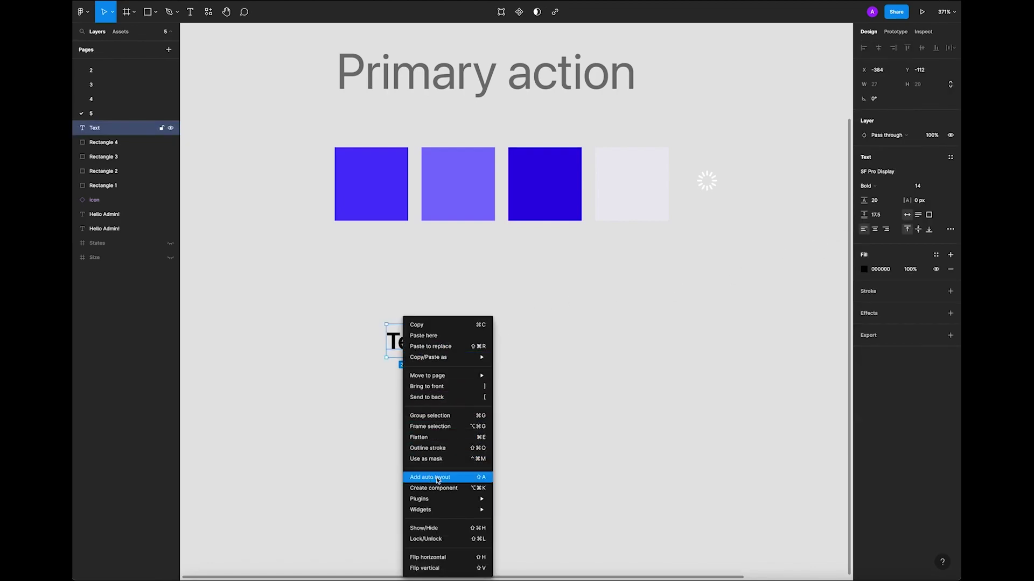
{"action": "left_click", "coordinate": [437, 478]}
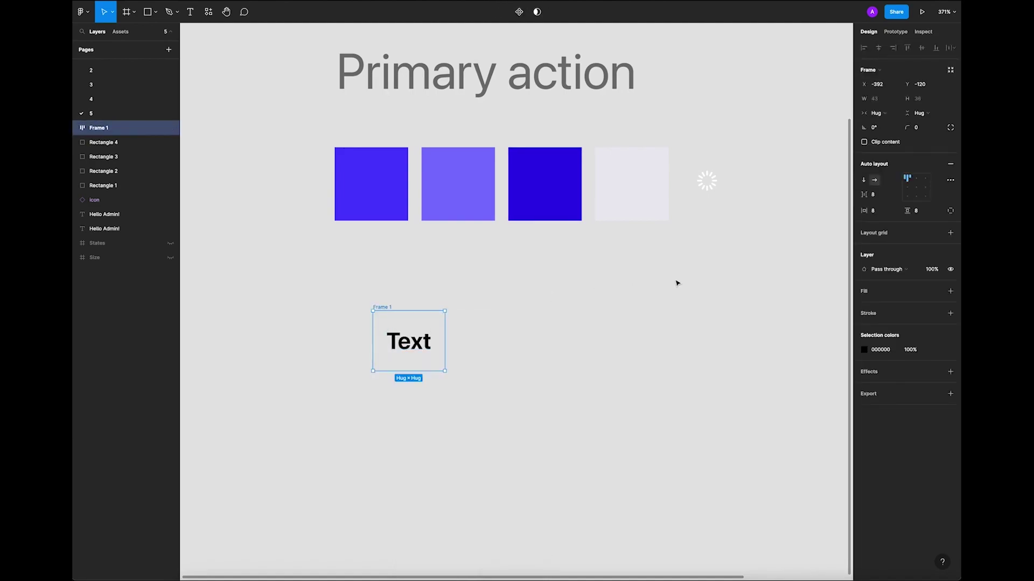
Center the content of the auto layout frame and set its horizontal padding to 16.
{"action": "left_click", "coordinate": [916, 187]}
{"action": "left_click", "coordinate": [875, 214]}
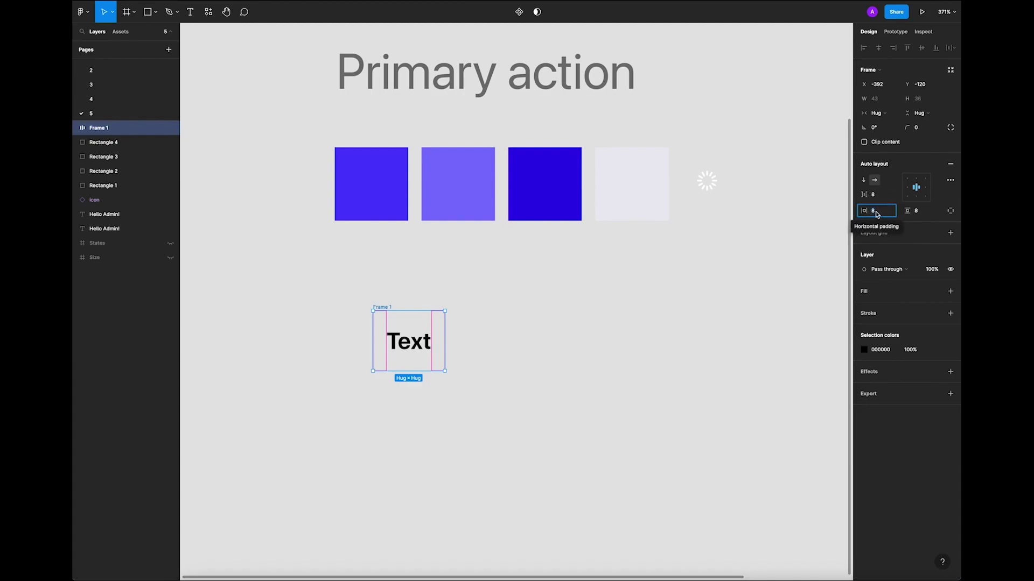
{"action": "type", "text": "16"}
{"action": "key", "text": "Return"}
{"action": "left_click", "coordinate": [920, 213]}
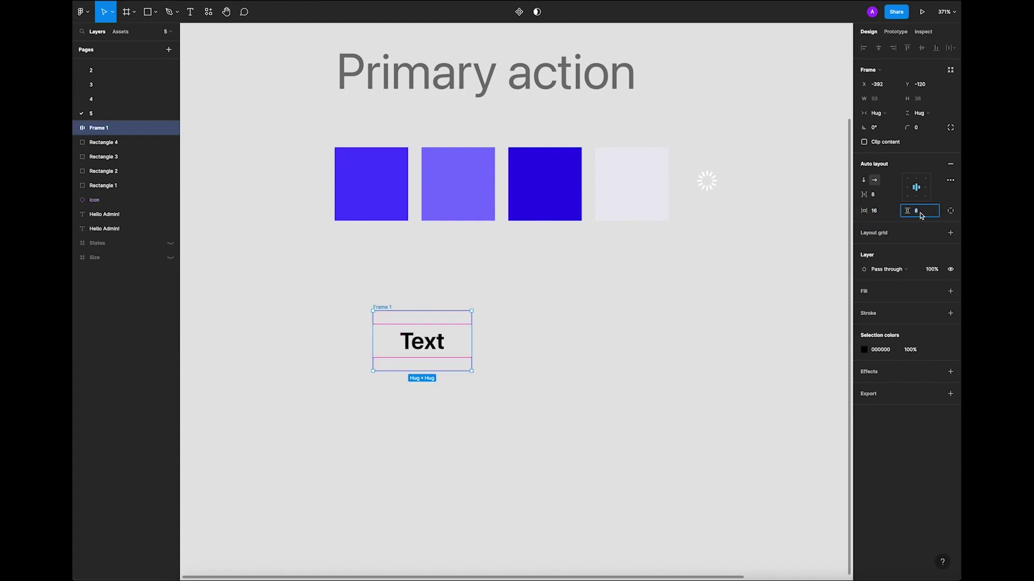
Try equal padding on all four sides of the frame, first 7 and then 10.
{"action": "left_click", "coordinate": [950, 211]}
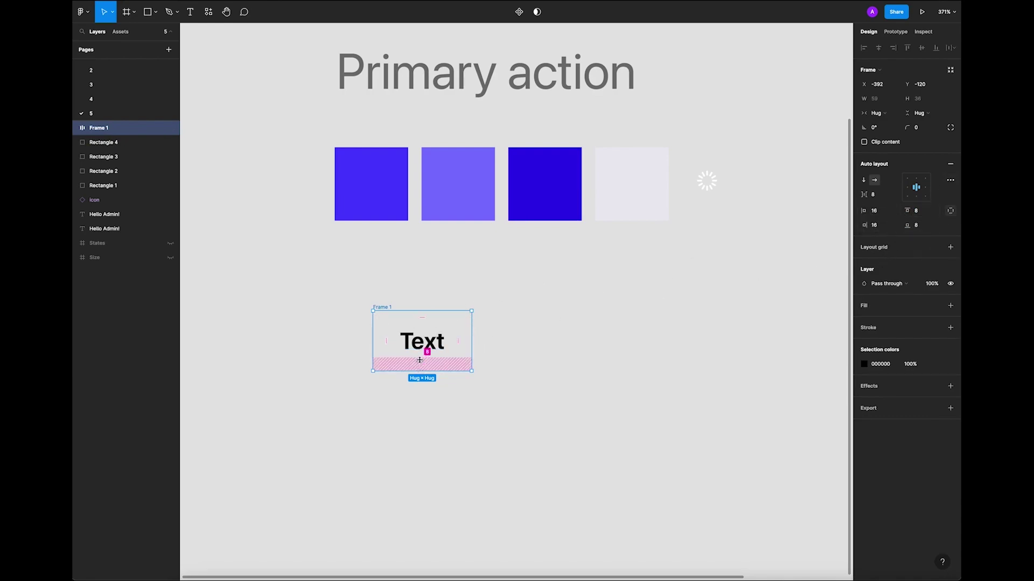
{"action": "key", "text": "alt"}
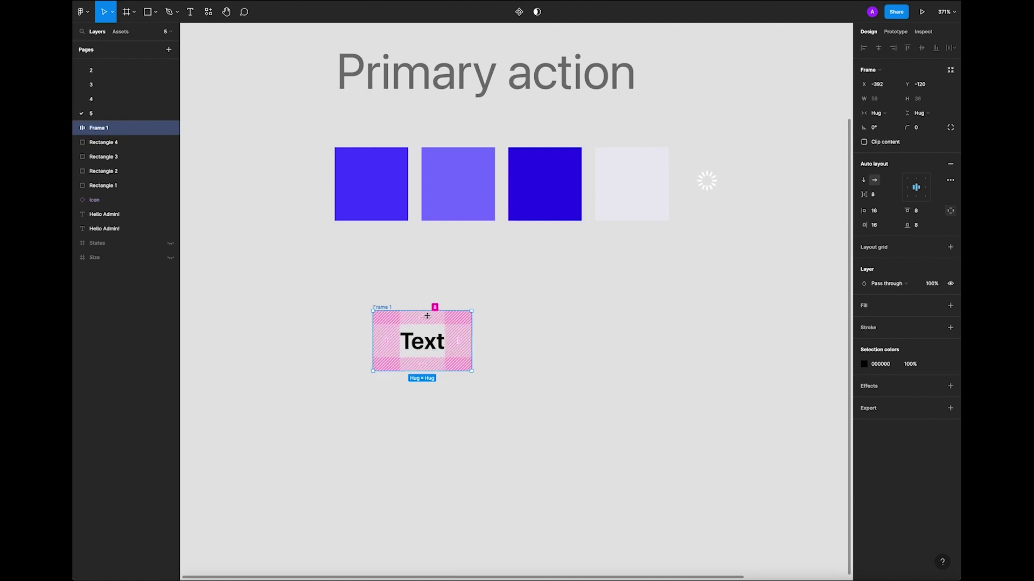
{"action": "left_click_drag", "start_coordinate": [422, 363], "coordinate": [422, 363]}
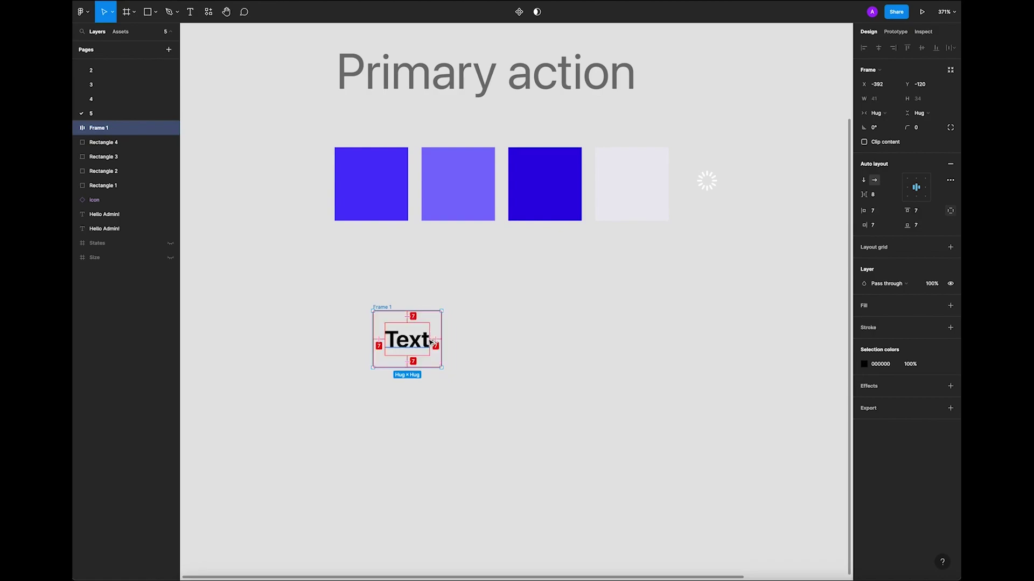
{"action": "left_click_drag", "start_coordinate": [378, 336], "coordinate": [384, 333]}
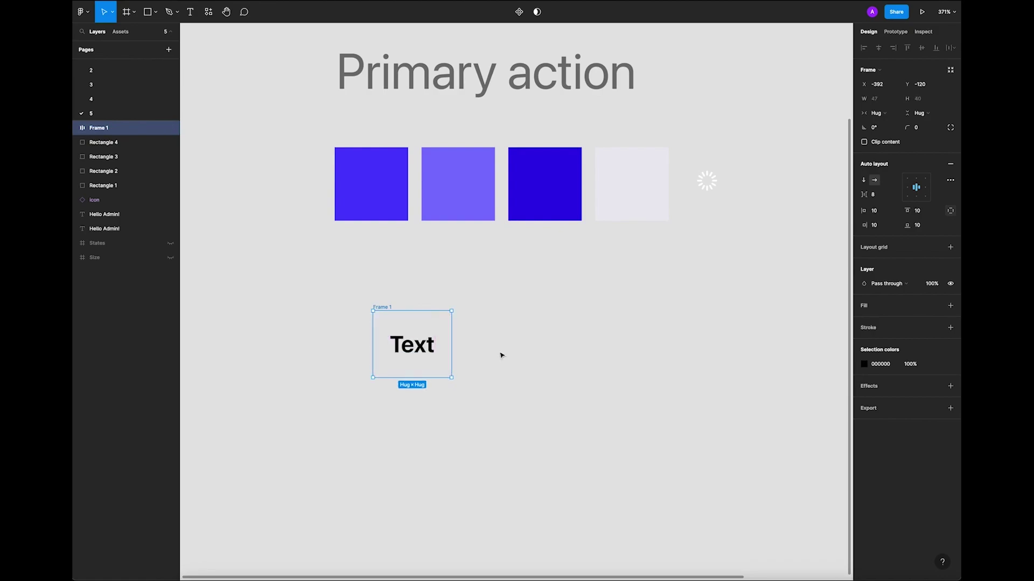
{"action": "left_click", "coordinate": [500, 356]}
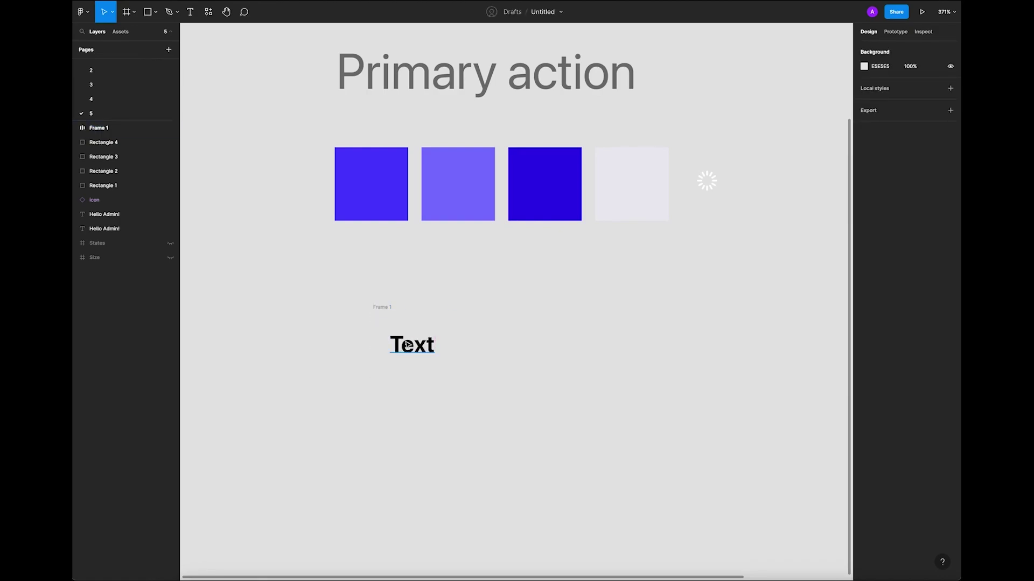
{"action": "left_click", "coordinate": [438, 323]}
{"action": "key", "text": "ctrl+shift+z"}
{"action": "key", "text": "ctrl+z"}
Add a fill to the button frame using the first swatch's sampled blue, 4945FF.
{"action": "left_click", "coordinate": [492, 344]}
{"action": "left_click", "coordinate": [383, 308]}
{"action": "left_click_drag", "start_coordinate": [364, 314], "coordinate": [397, 309]}
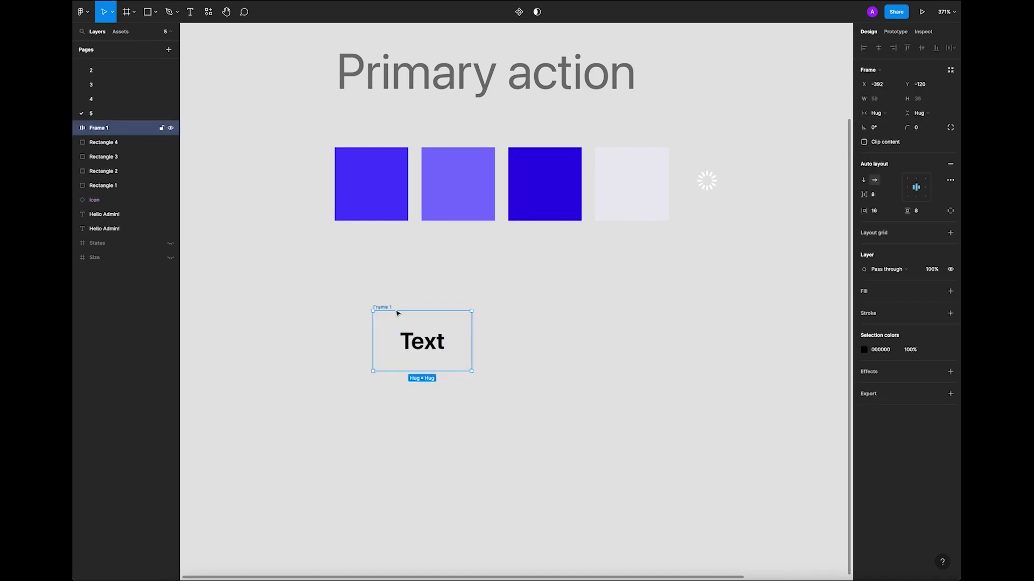
{"action": "left_click", "coordinate": [950, 292]}
{"action": "left_click", "coordinate": [864, 306]}
{"action": "left_click", "coordinate": [759, 443]}
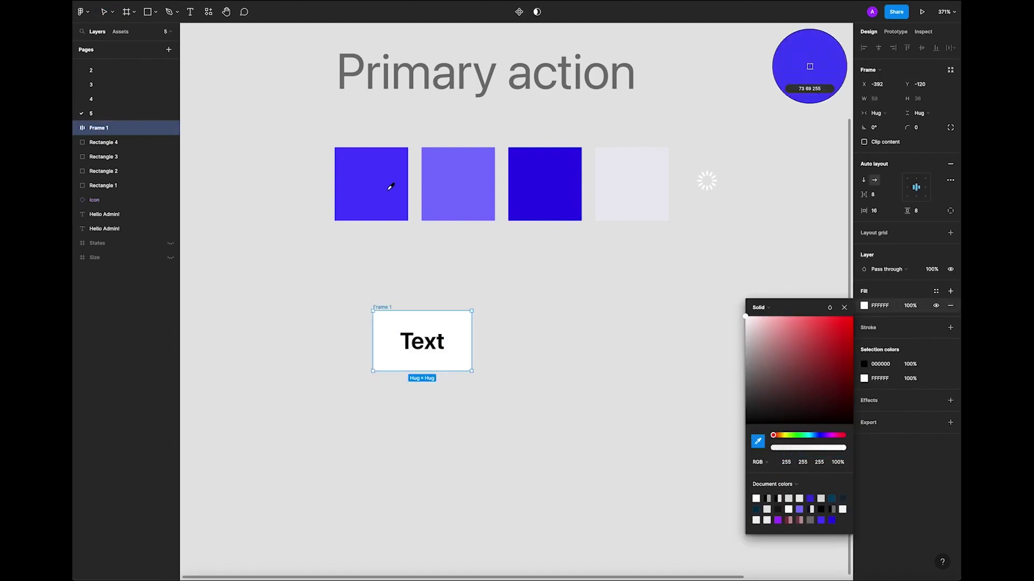
{"action": "left_click", "coordinate": [392, 187]}
{"action": "left_click", "coordinate": [410, 285]}
Change the button label's text color to white, FFFFFF.
{"action": "left_click", "coordinate": [420, 337]}
{"action": "left_click", "coordinate": [863, 284]}
{"action": "left_click_drag", "start_coordinate": [767, 310], "coordinate": [714, 266]}
{"action": "left_click", "coordinate": [847, 286]}
{"action": "left_click", "coordinate": [544, 306]}
Align the button frame under the first swatch at X -415, Y -132 and set its corner radius to 4.
{"action": "left_click_drag", "start_coordinate": [394, 316], "coordinate": [357, 298]}
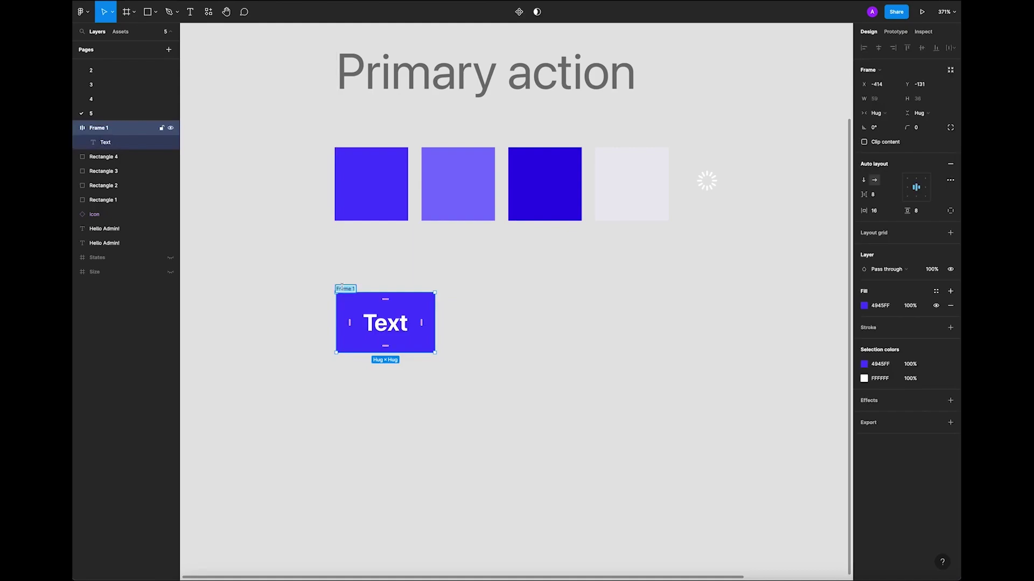
{"action": "key", "text": "Escape"}
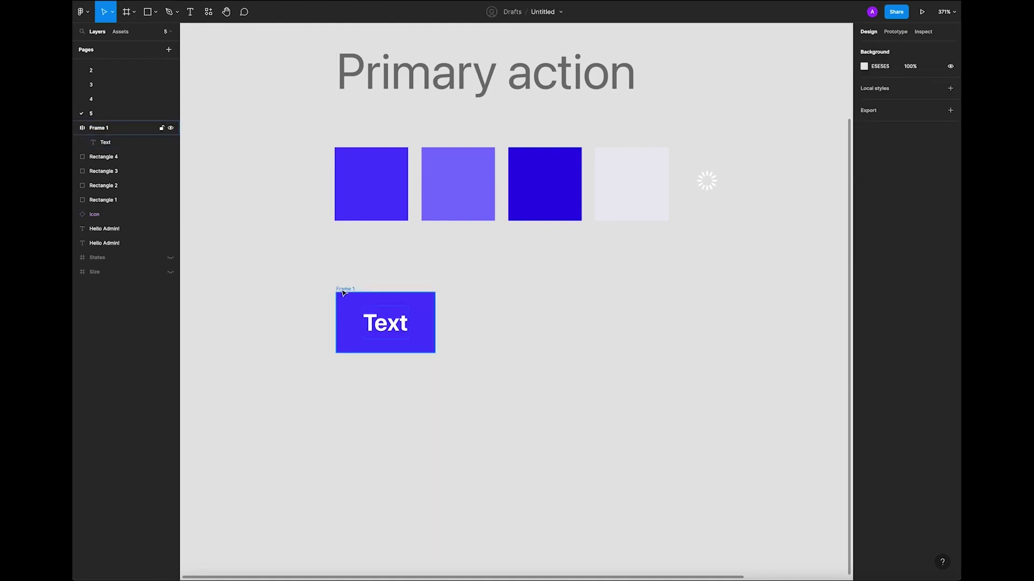
{"action": "left_click_drag", "start_coordinate": [342, 291], "coordinate": [340, 289]}
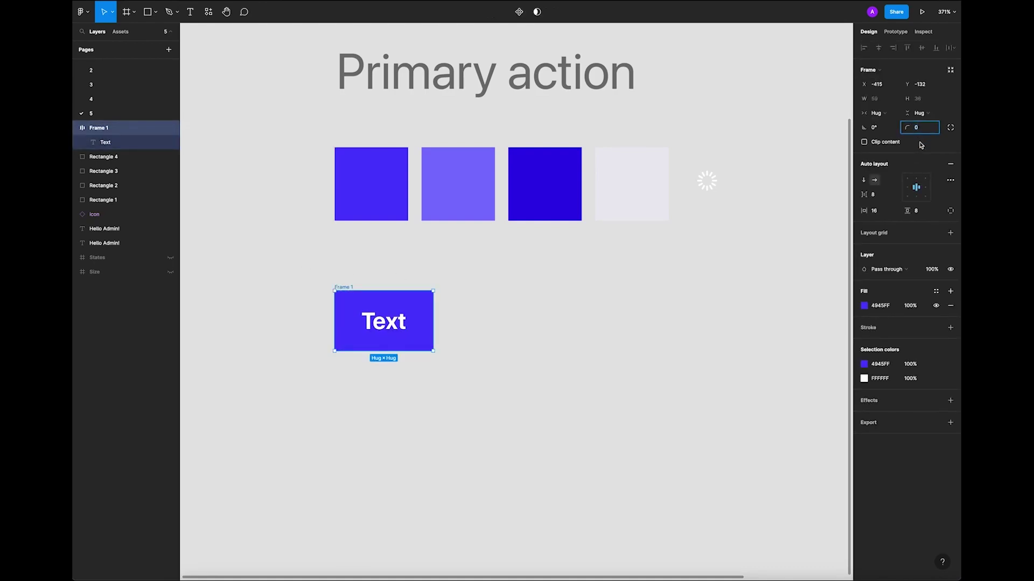
{"action": "type", "text": "4"}
{"action": "key", "text": "Return"}
{"action": "left_click", "coordinate": [526, 341]}
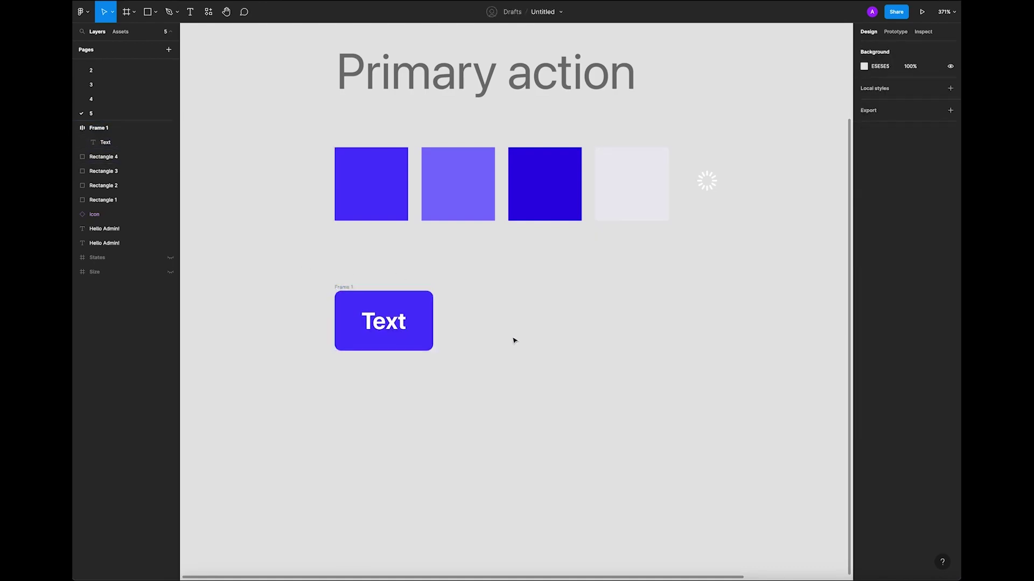
Duplicate the button beside the original and fill the copy with the second swatch's color, 7B79FF.
{"action": "left_click_drag", "start_coordinate": [343, 288], "coordinate": [455, 288], "text": "alt"}
{"action": "left_click", "coordinate": [500, 434]}
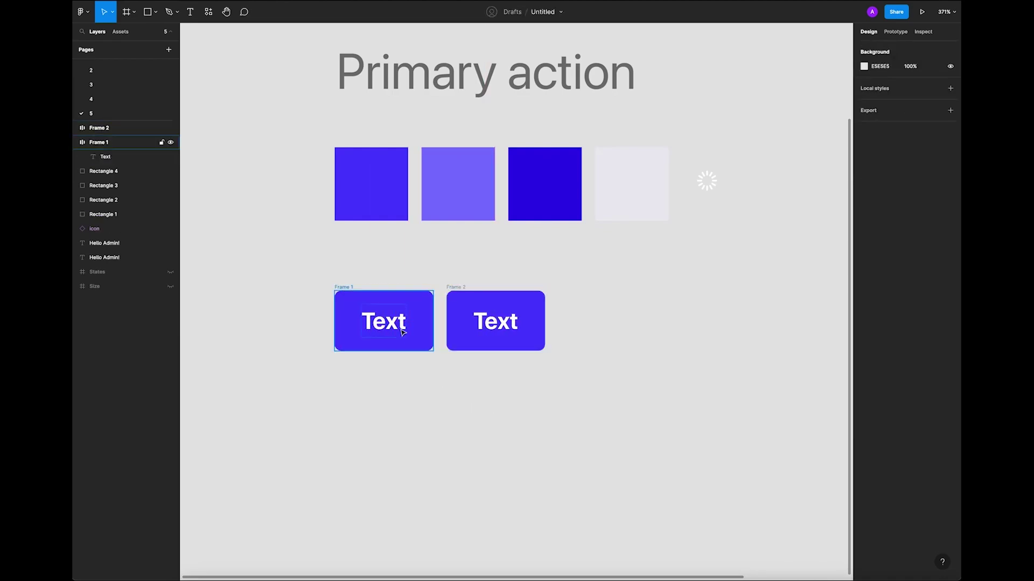
{"action": "left_click", "coordinate": [455, 297]}
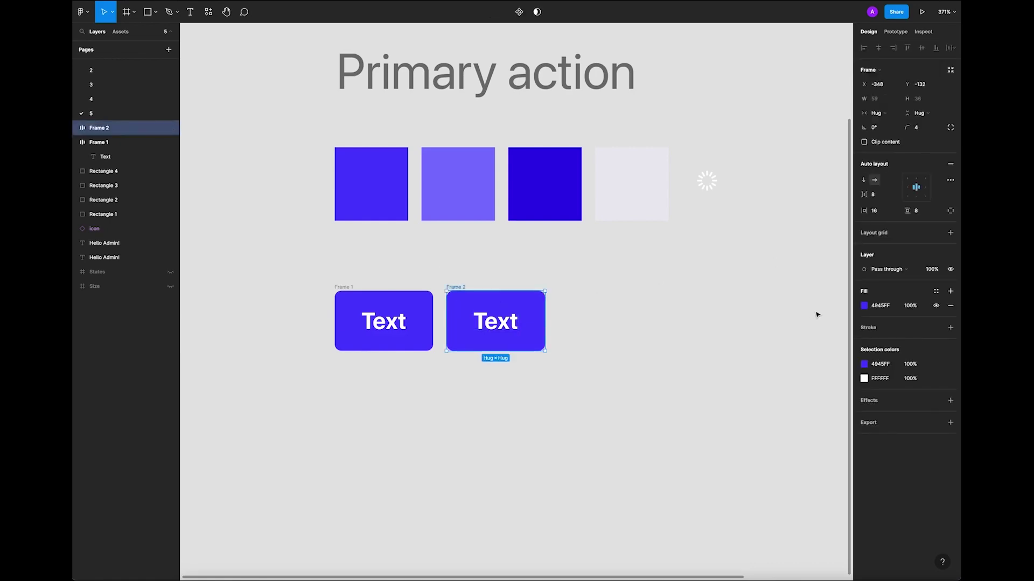
{"action": "left_click", "coordinate": [864, 306]}
{"action": "left_click", "coordinate": [758, 442]}
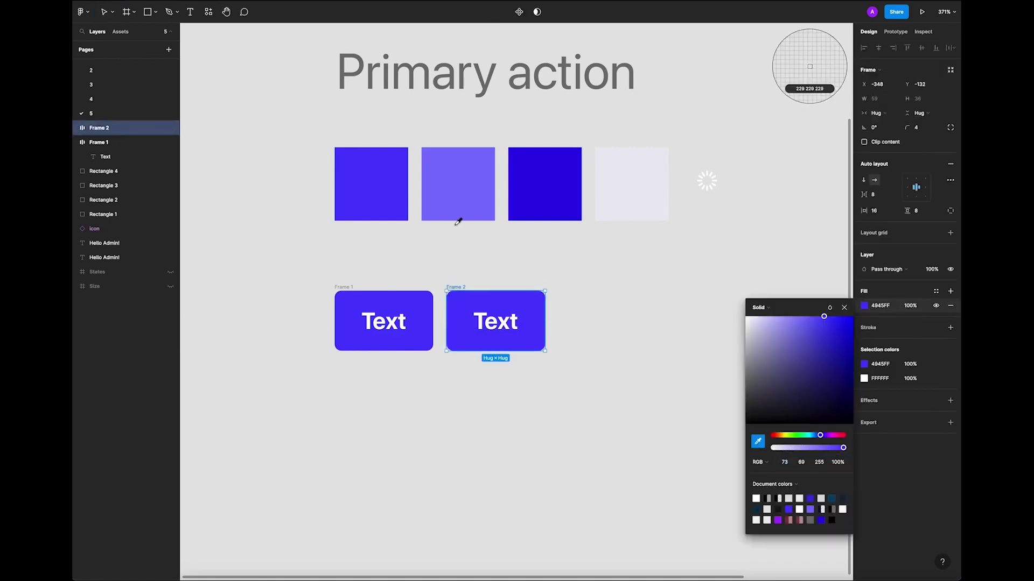
{"action": "left_click", "coordinate": [473, 178]}
{"action": "key", "text": "Escape"}
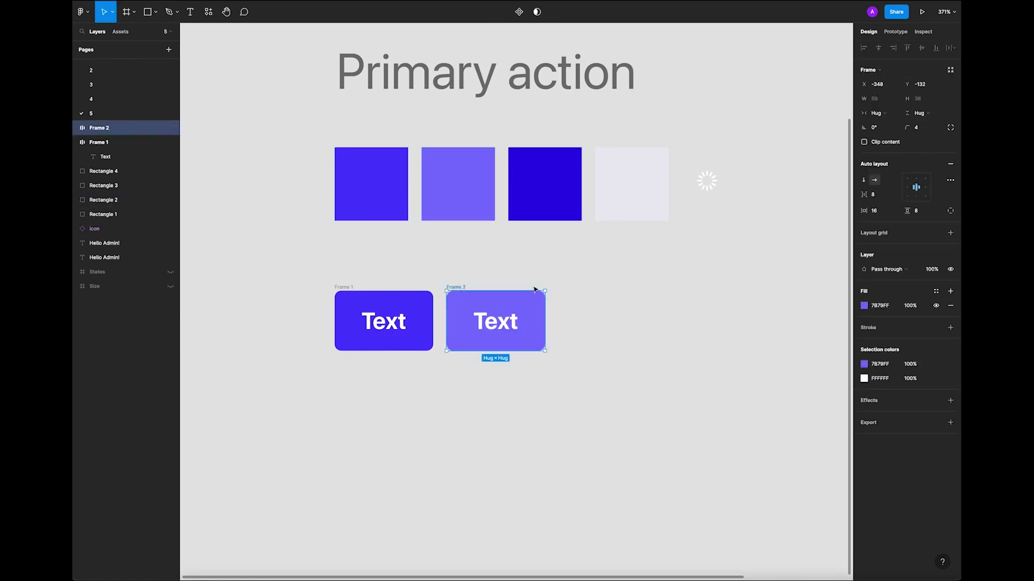
Move the lighter button directly below the first button, aligned with it.
{"action": "left_click_drag", "start_coordinate": [461, 289], "coordinate": [348, 361]}
{"action": "left_click", "coordinate": [514, 380]}
{"action": "scroll", "coordinate": [486, 344], "scroll_direction": "down", "scroll_amount": 3}
Duplicate the lighter button below itself and fill the copy with the third swatch's dark blue, 271FE0.
{"action": "left_click_drag", "start_coordinate": [321, 312], "coordinate": [321, 368]}
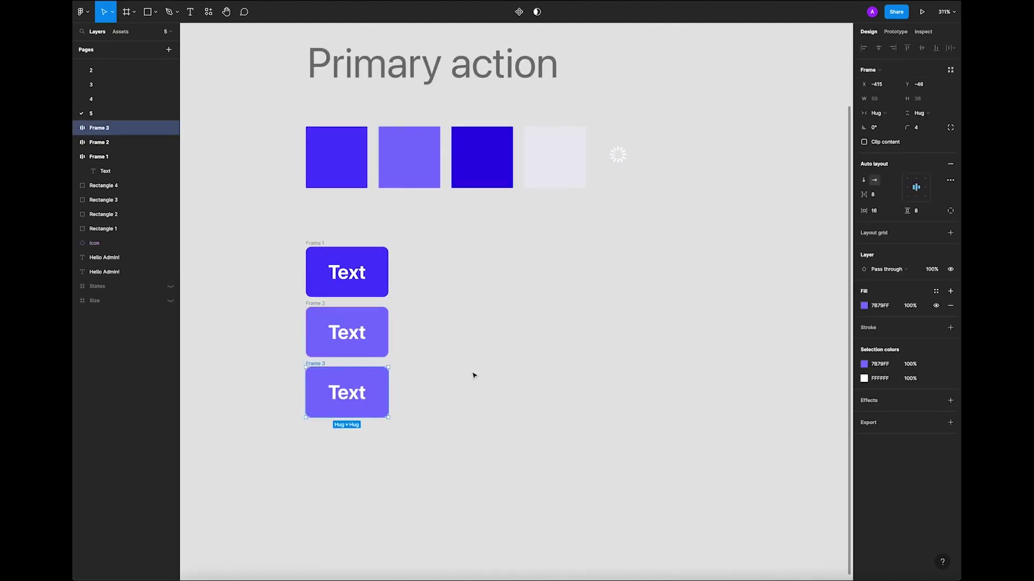
{"action": "left_click", "coordinate": [473, 373]}
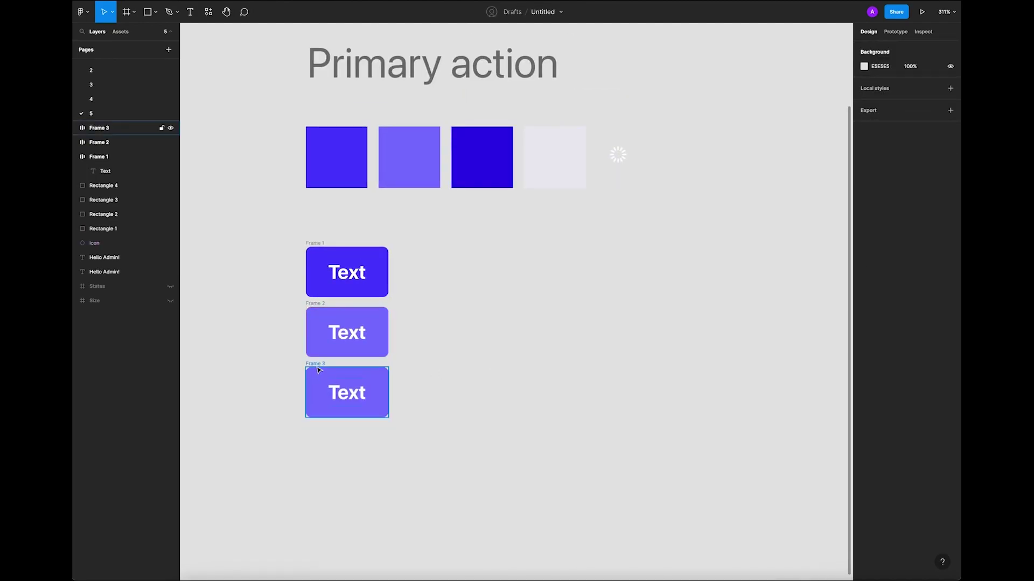
{"action": "left_click", "coordinate": [317, 370]}
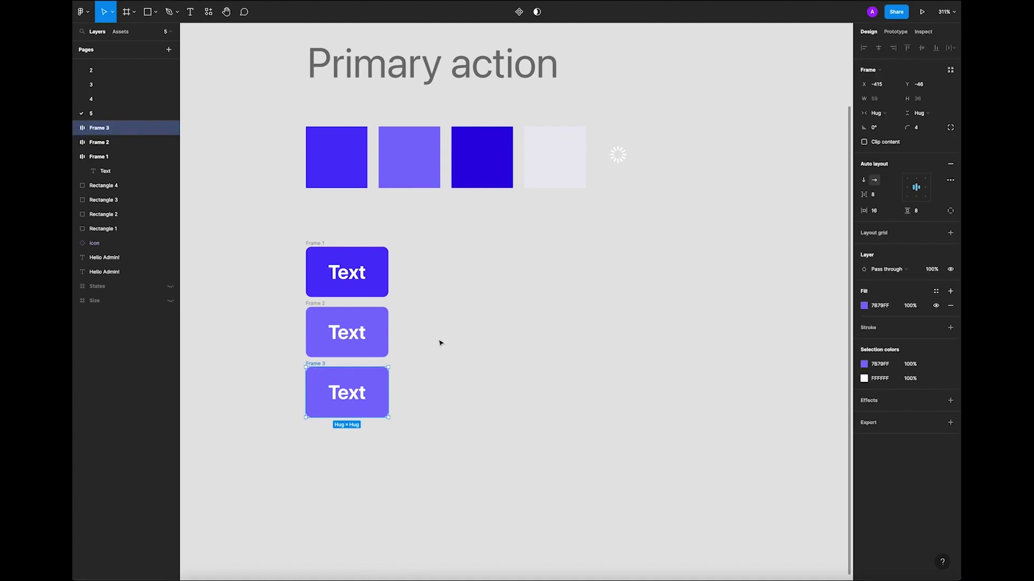
{"action": "left_click", "coordinate": [295, 384]}
{"action": "left_click", "coordinate": [318, 366]}
{"action": "left_click", "coordinate": [864, 306]}
{"action": "left_click", "coordinate": [757, 442]}
{"action": "left_click", "coordinate": [490, 166]}
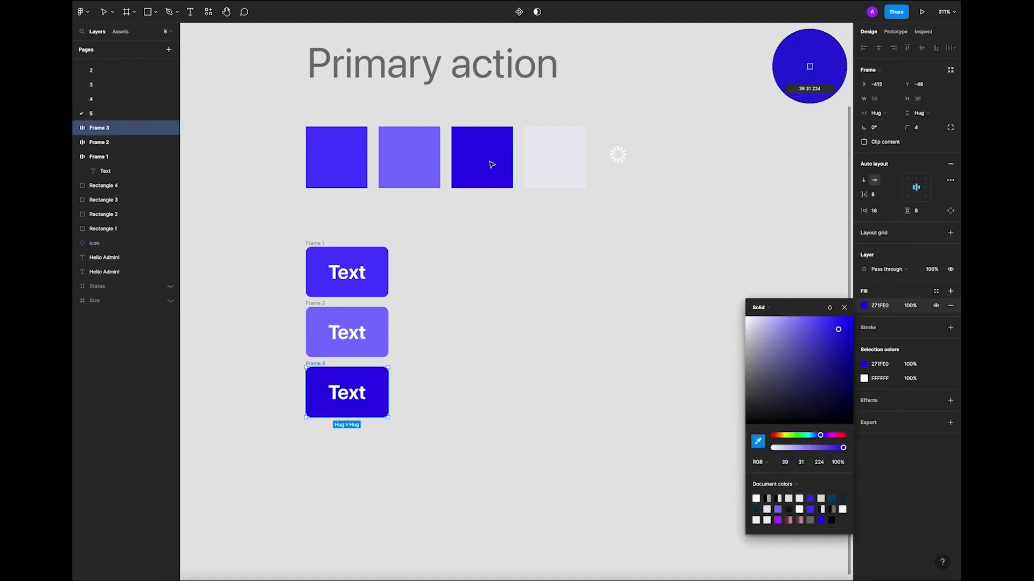
{"action": "left_click", "coordinate": [455, 360]}
Duplicate the dark blue button directly below itself as a fourth button.
{"action": "left_click", "coordinate": [314, 370]}
{"action": "left_click_drag", "start_coordinate": [310, 426], "coordinate": [314, 431]}
{"action": "left_click", "coordinate": [477, 443]}
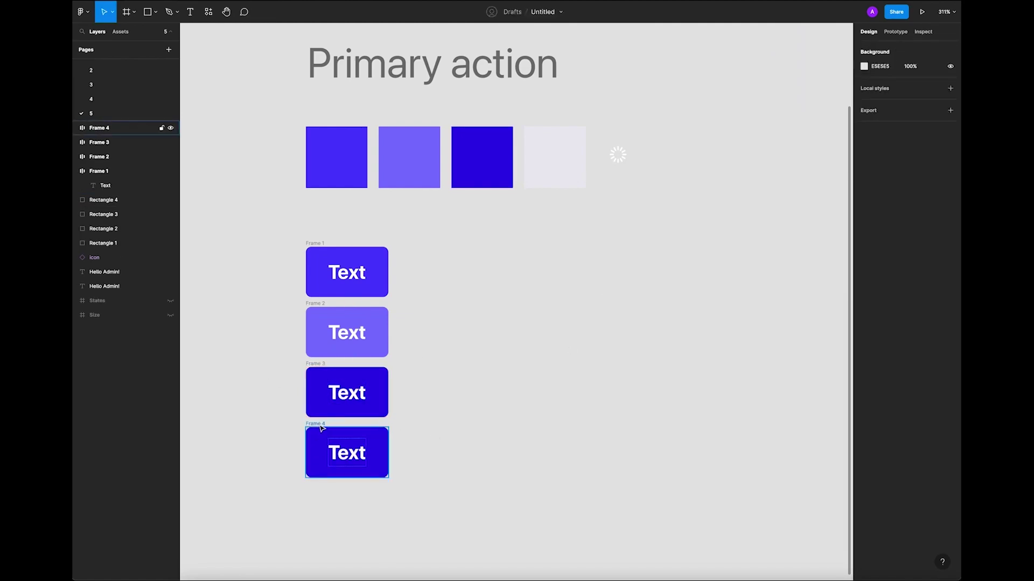
{"action": "left_click", "coordinate": [322, 430]}
{"action": "left_click", "coordinate": [700, 377]}
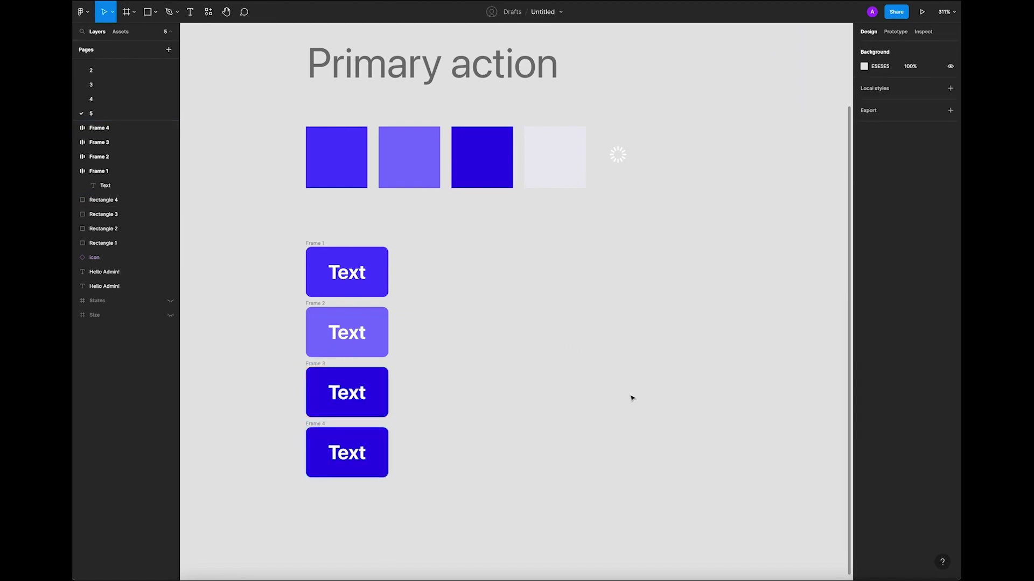
Add an inside stroke of weight 4 in white, FFFFFF, to the fourth button.
{"action": "left_click", "coordinate": [318, 429]}
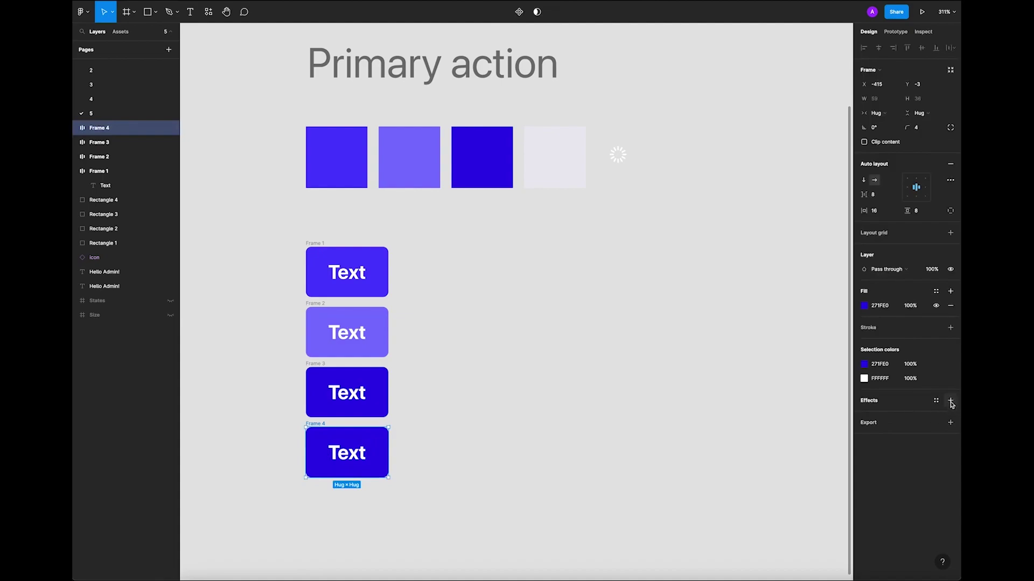
{"action": "left_click", "coordinate": [950, 327]}
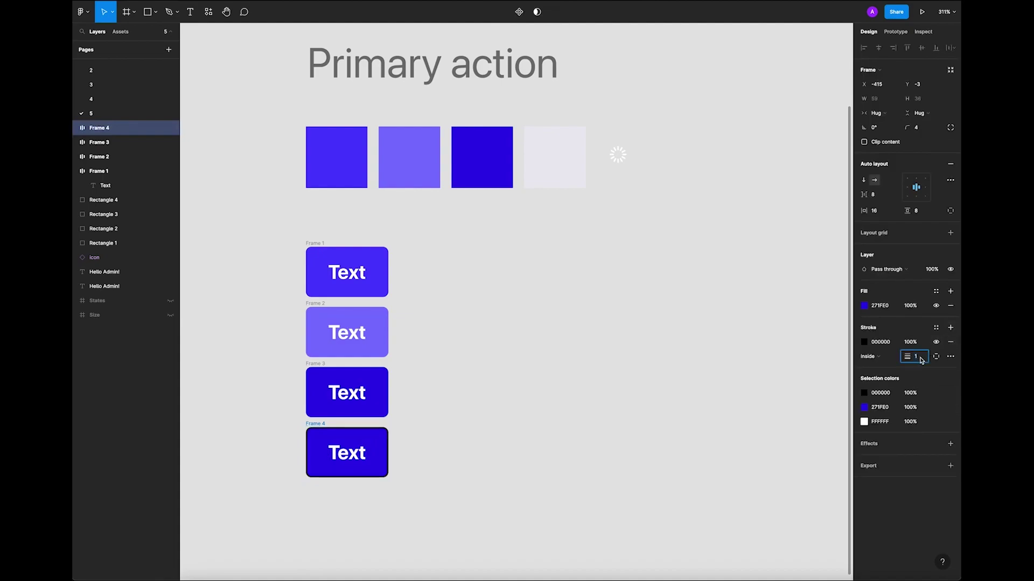
{"action": "type", "text": "4"}
{"action": "key", "text": "Return"}
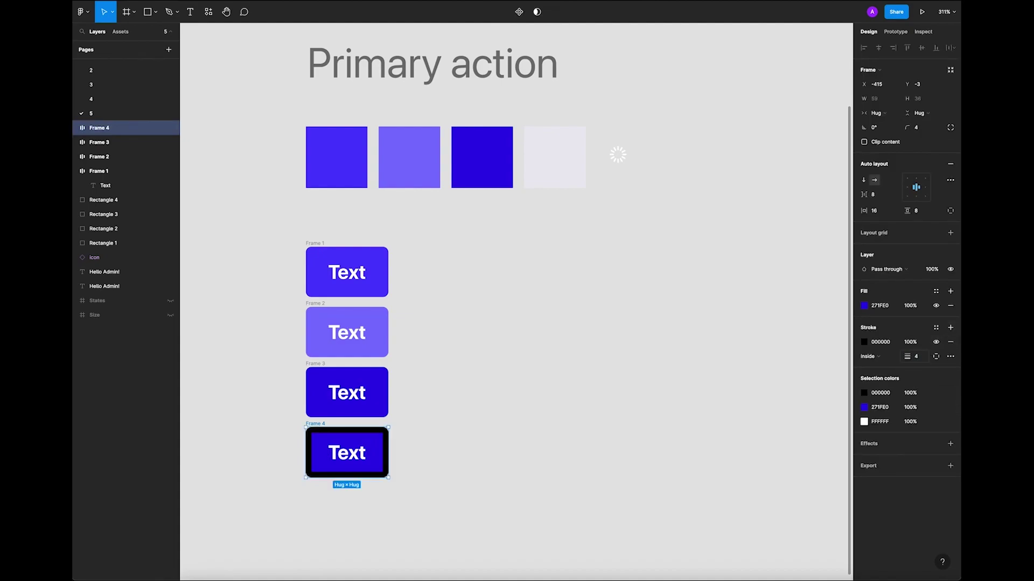
{"action": "left_click", "coordinate": [864, 343]}
{"action": "left_click_drag", "start_coordinate": [755, 361], "coordinate": [718, 333]}
{"action": "left_click", "coordinate": [844, 344]}
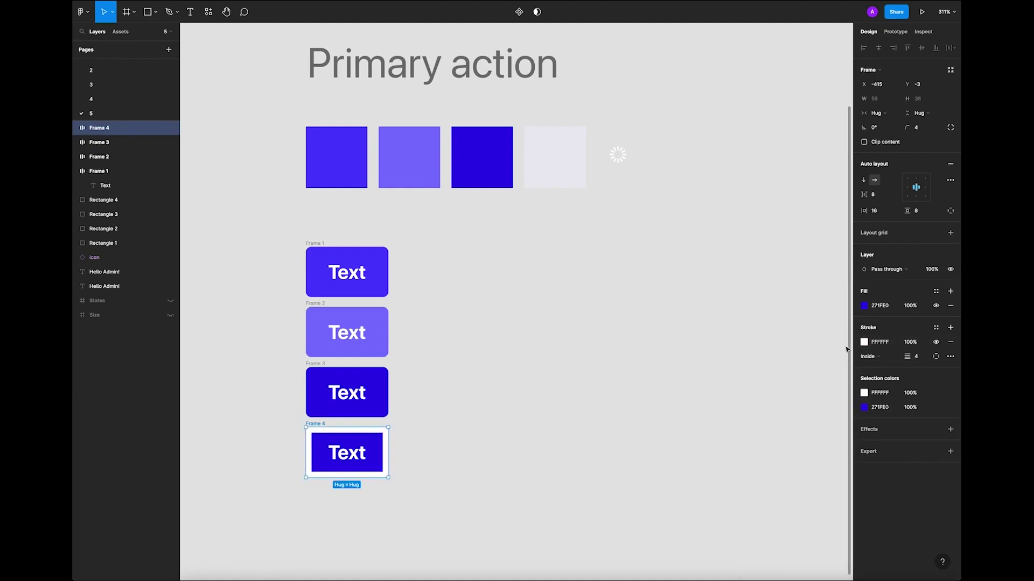
Add an effect to the fourth button and change its type to Inner shadow.
{"action": "left_click", "coordinate": [951, 430]}
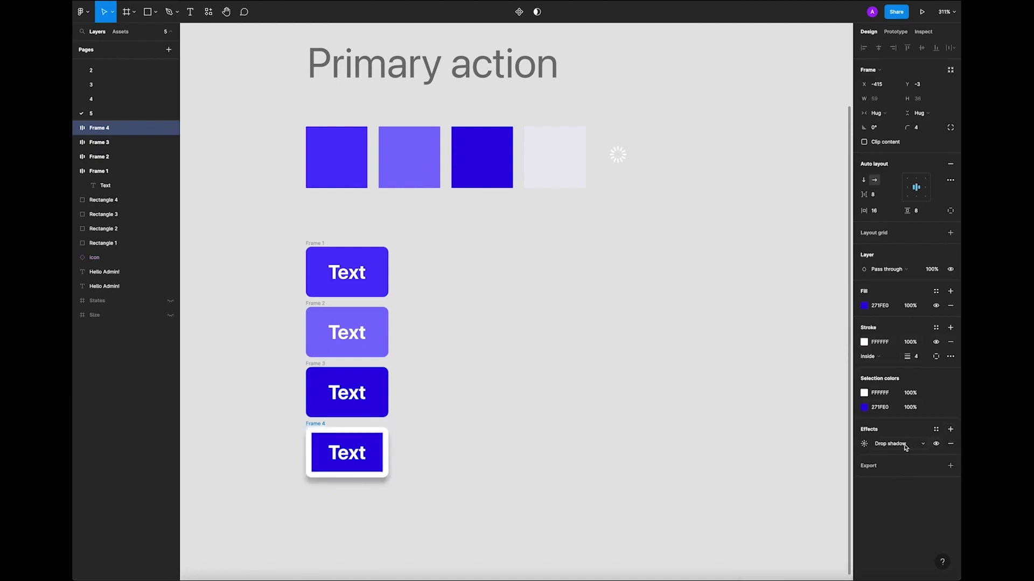
{"action": "left_click", "coordinate": [904, 444]}
{"action": "left_click", "coordinate": [903, 434]}
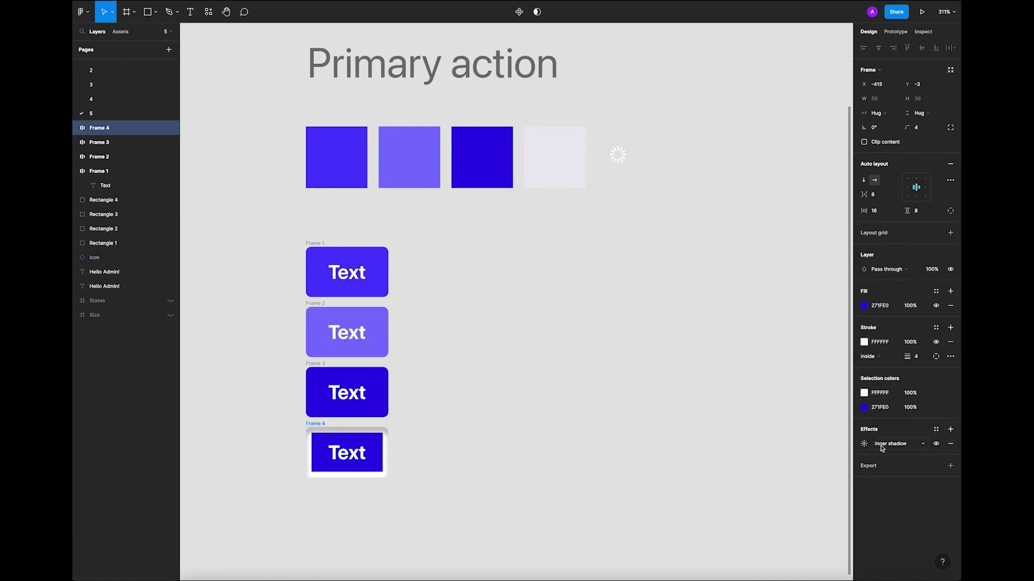
Set the fourth button's inner shadow to blur 0 with a Y offset of -2.
{"action": "left_click", "coordinate": [864, 443]}
{"action": "left_click", "coordinate": [823, 472]}
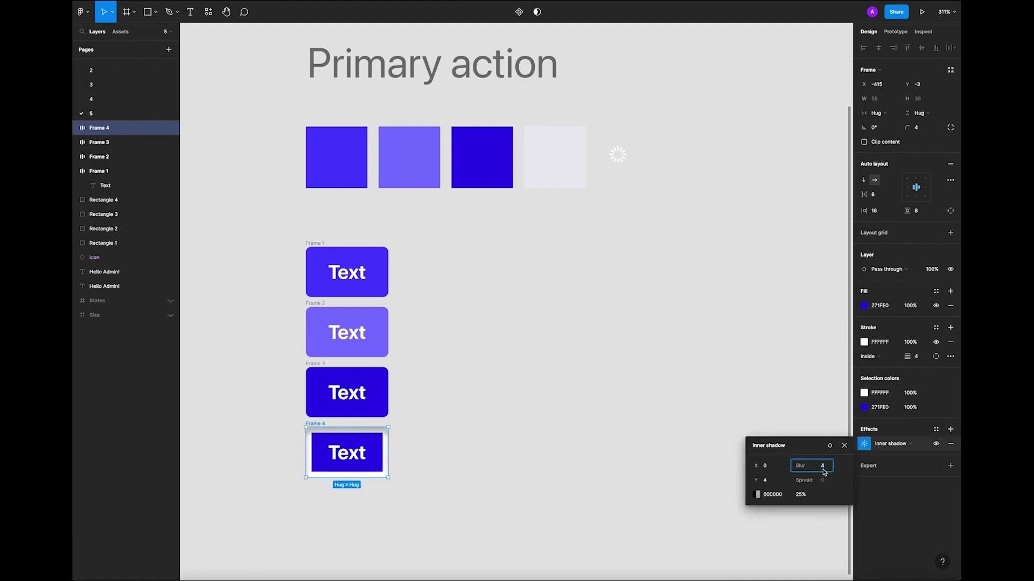
{"action": "type", "text": "0"}
{"action": "key", "text": "Return"}
{"action": "left_click", "coordinate": [775, 480]}
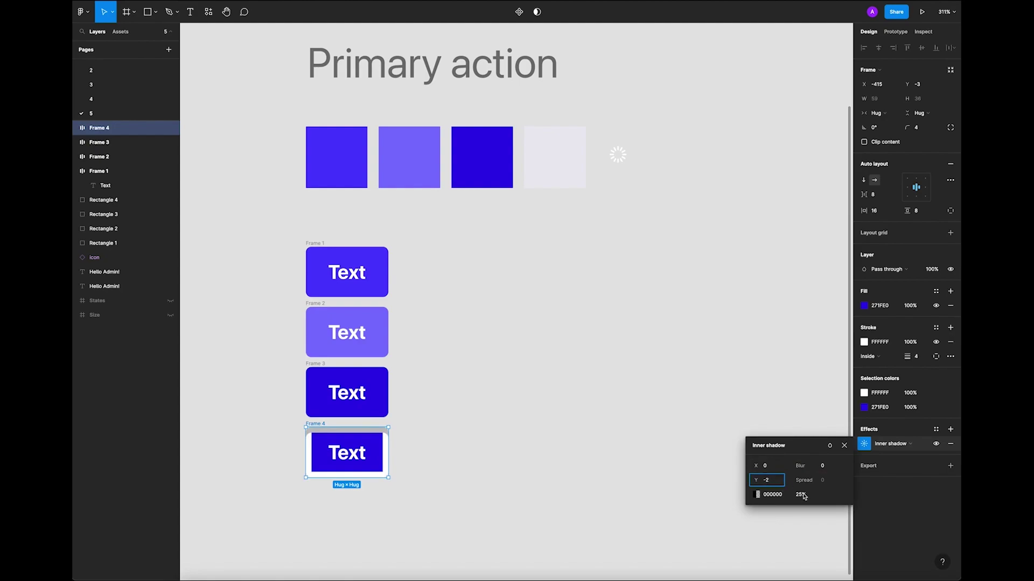
Sample the first swatch's blue, 4945FF, as the colour of the fourth button's inner shadow.
{"action": "left_click", "coordinate": [758, 495]}
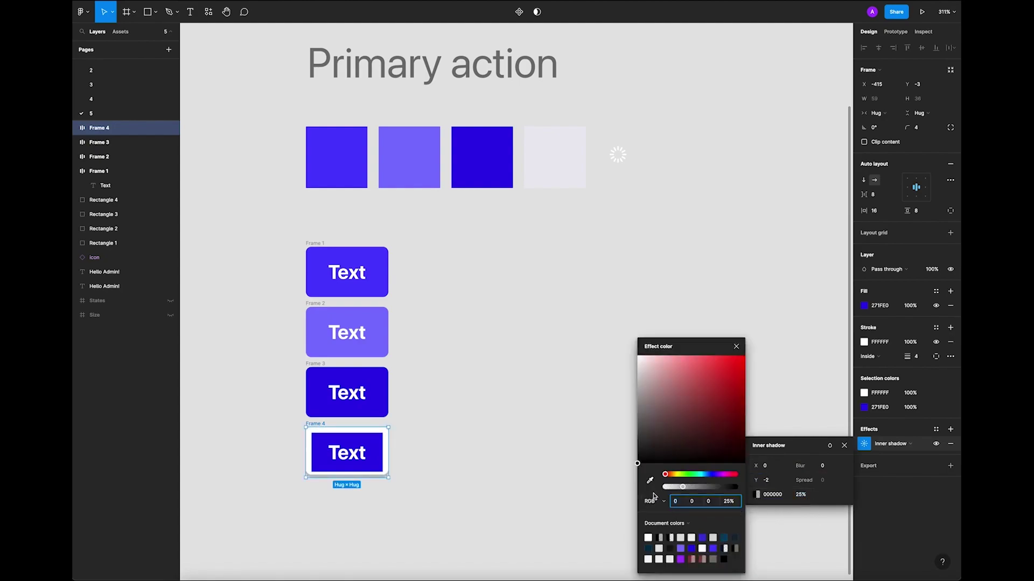
{"action": "left_click", "coordinate": [650, 480]}
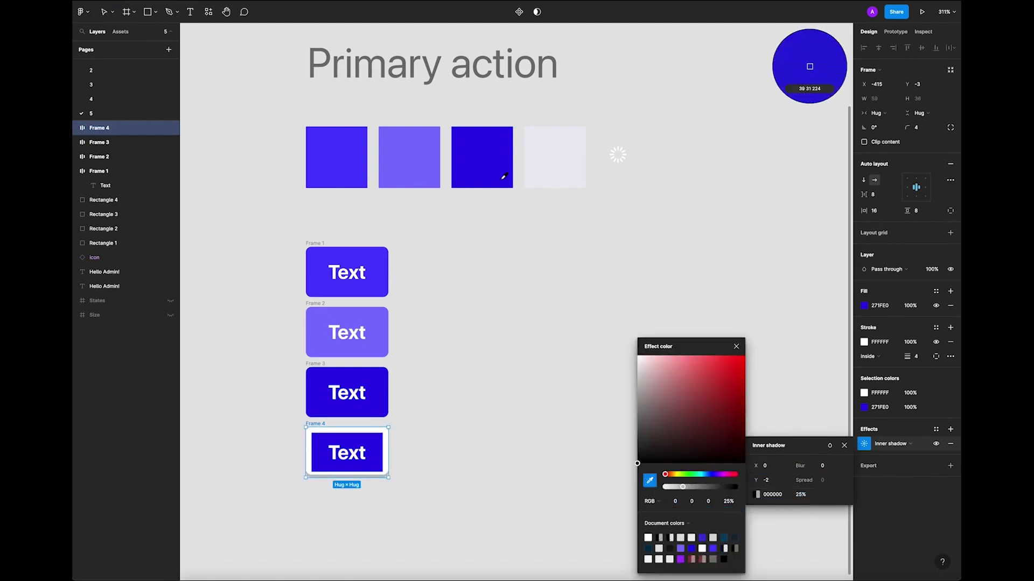
{"action": "left_click", "coordinate": [342, 161]}
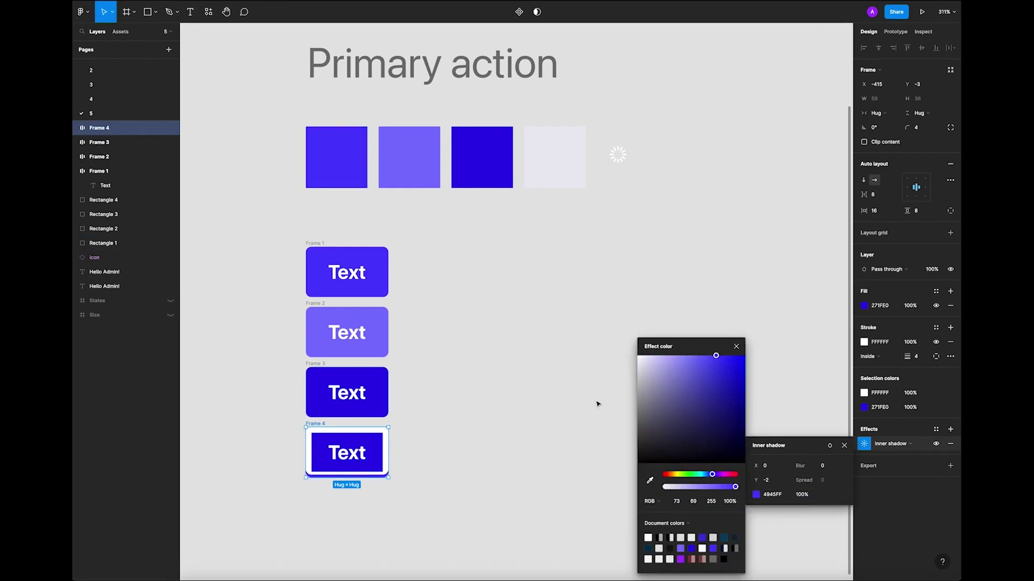
{"action": "left_click", "coordinate": [514, 369]}
Change the fourth button's fill to the first swatch's blue, 4945FF.
{"action": "left_click", "coordinate": [379, 446]}
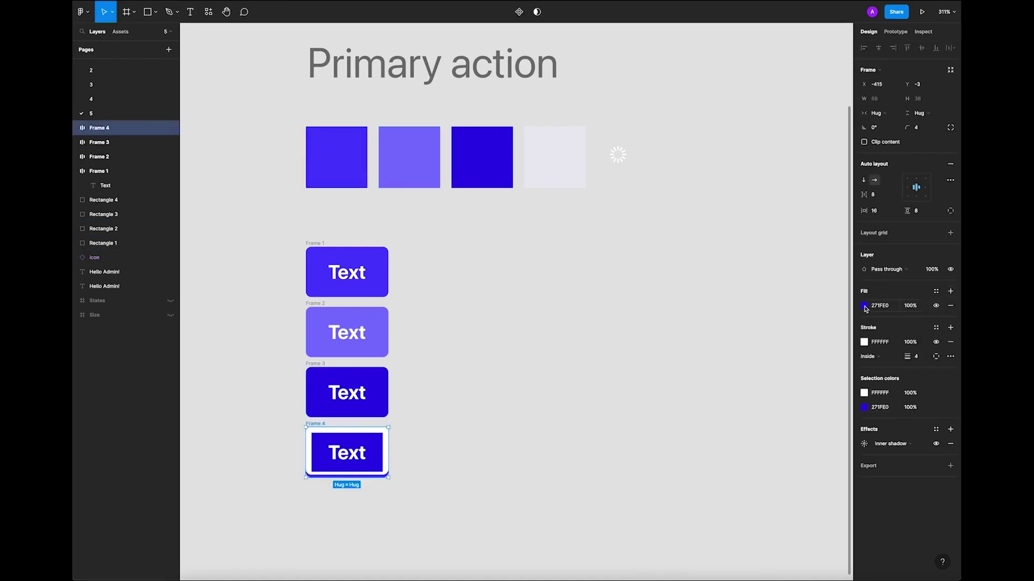
{"action": "left_click", "coordinate": [864, 306]}
{"action": "left_click", "coordinate": [757, 442]}
{"action": "left_click", "coordinate": [417, 184]}
{"action": "left_click", "coordinate": [431, 377]}
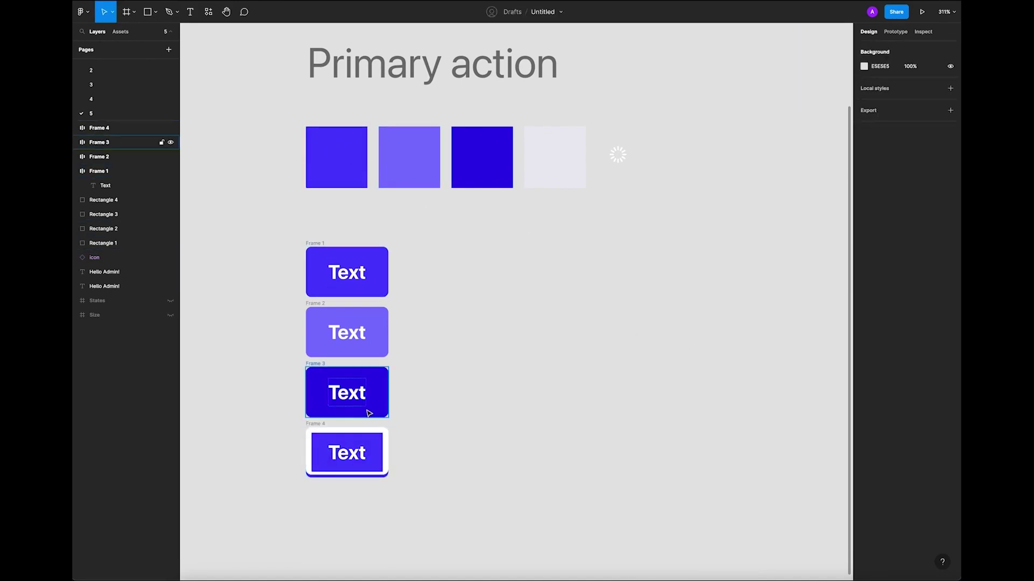
Move the fourth button slightly down to Y 0 and fill it with the third swatch's dark blue, 271FE0.
{"action": "left_click_drag", "start_coordinate": [321, 430], "coordinate": [322, 434]}
{"action": "left_click", "coordinate": [406, 418]}
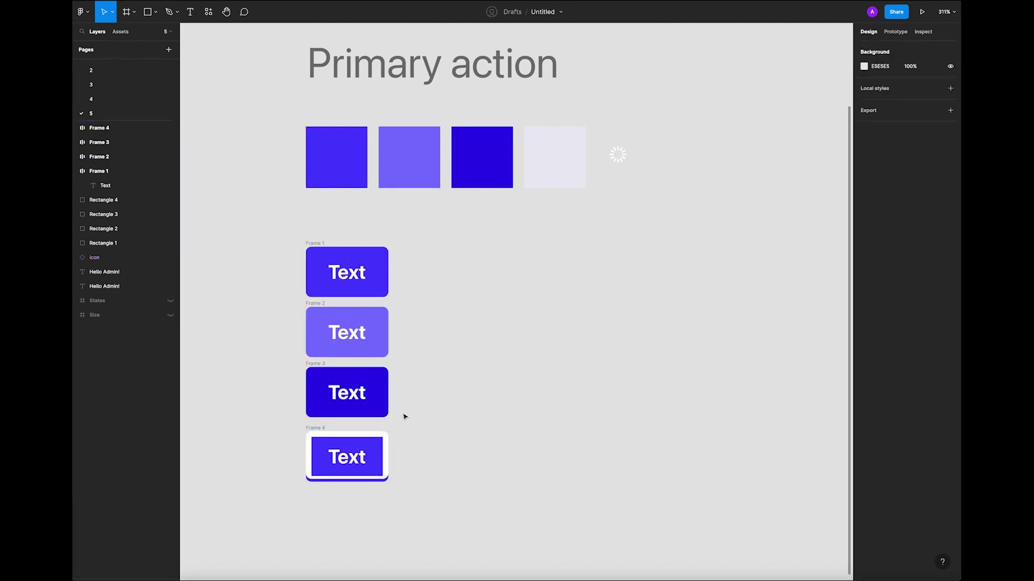
{"action": "left_click", "coordinate": [383, 456]}
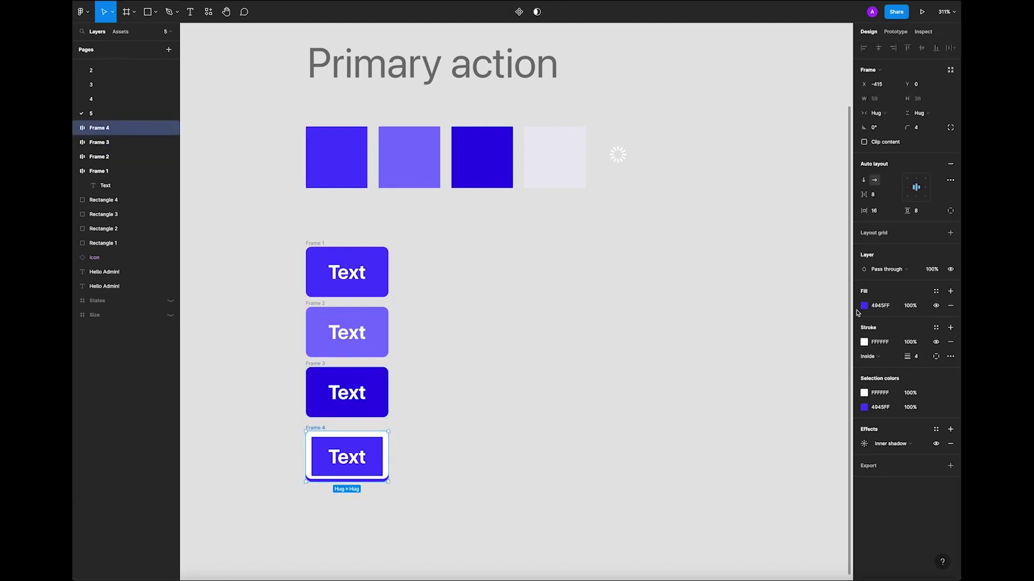
{"action": "left_click", "coordinate": [864, 305]}
{"action": "left_click", "coordinate": [759, 443]}
{"action": "left_click", "coordinate": [464, 161]}
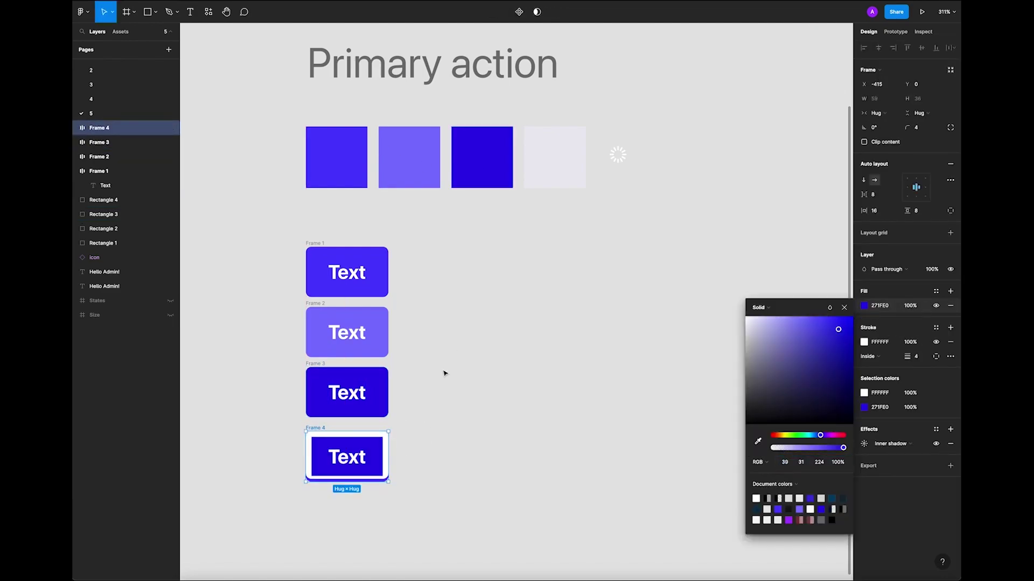
{"action": "left_click", "coordinate": [330, 425]}
{"action": "left_click", "coordinate": [311, 433]}
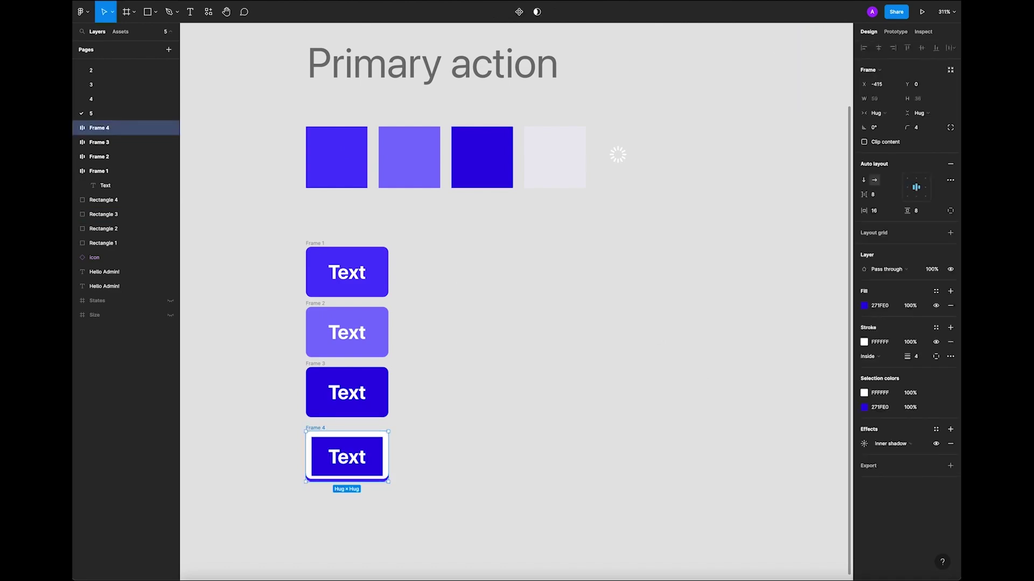
Set the colour of the fourth button's inner shadow to the third swatch's dark blue, 271FE0.
{"action": "left_click", "coordinate": [864, 444]}
{"action": "left_click", "coordinate": [756, 495]}
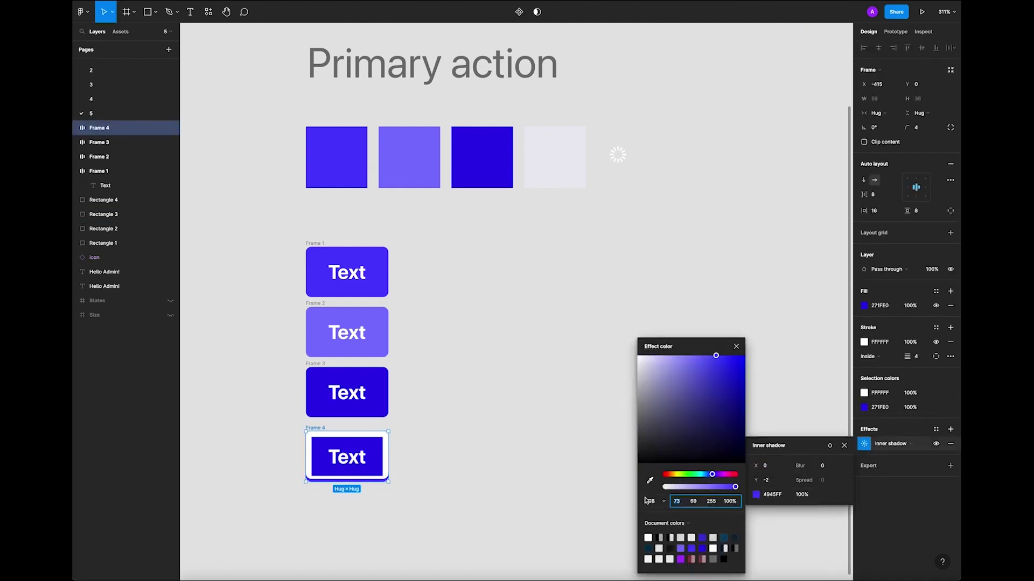
{"action": "left_click", "coordinate": [650, 480]}
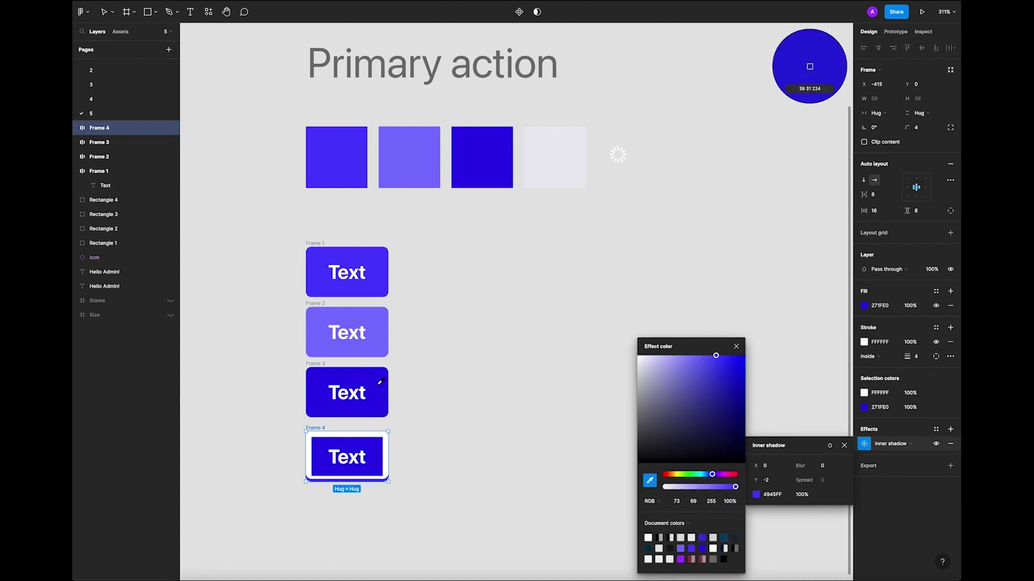
{"action": "left_click", "coordinate": [468, 148]}
{"action": "left_click", "coordinate": [527, 465]}
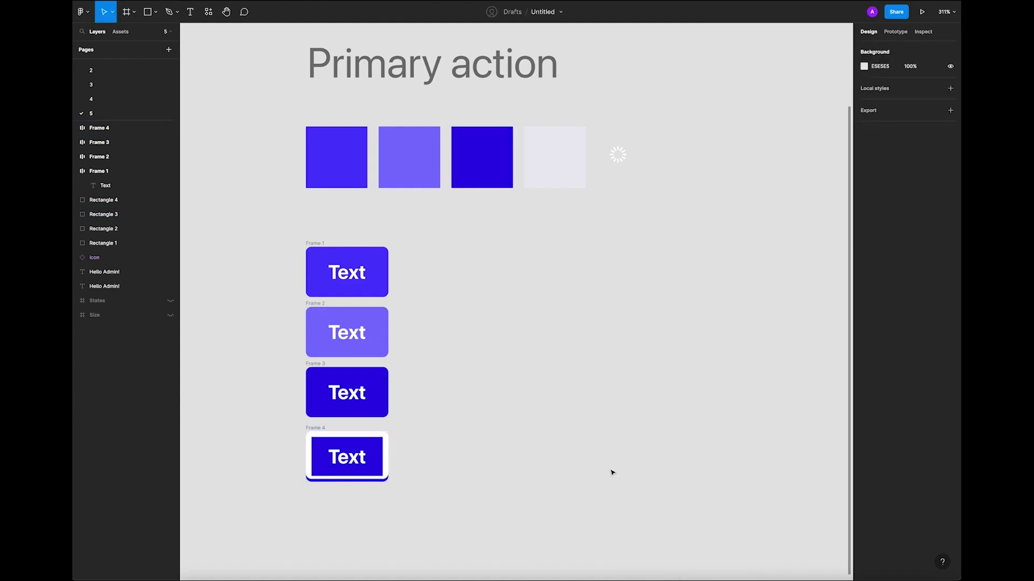
Duplicate the inner shadow effect on the fourth button.
{"action": "left_click", "coordinate": [312, 429]}
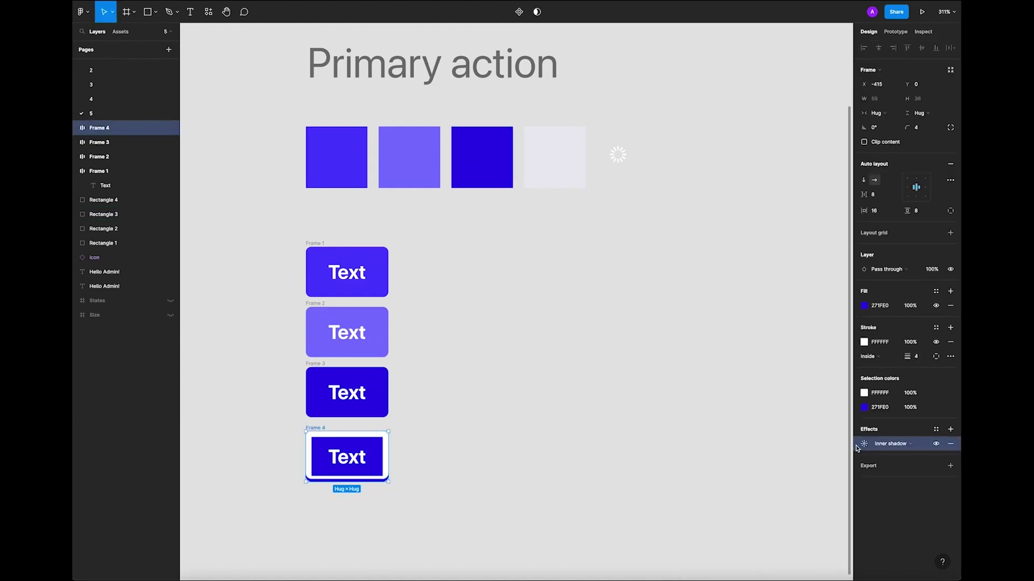
{"action": "key", "text": "super+c"}
{"action": "key", "text": "super+v"}
{"action": "left_click", "coordinate": [858, 459]}
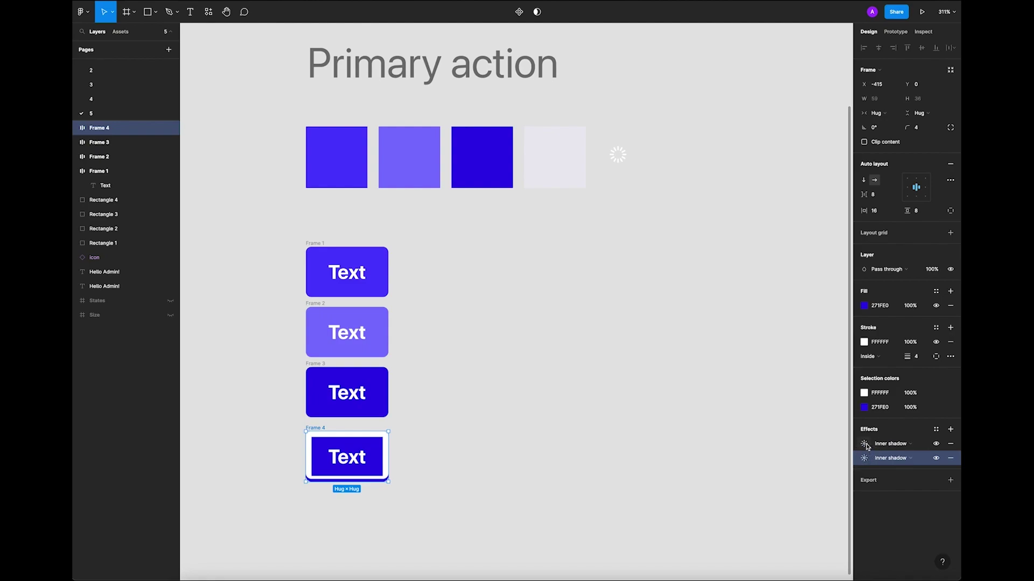
Set the Y offset of the fourth button's first inner shadow to 2.
{"action": "left_click", "coordinate": [864, 444]}
{"action": "left_click", "coordinate": [778, 480]}
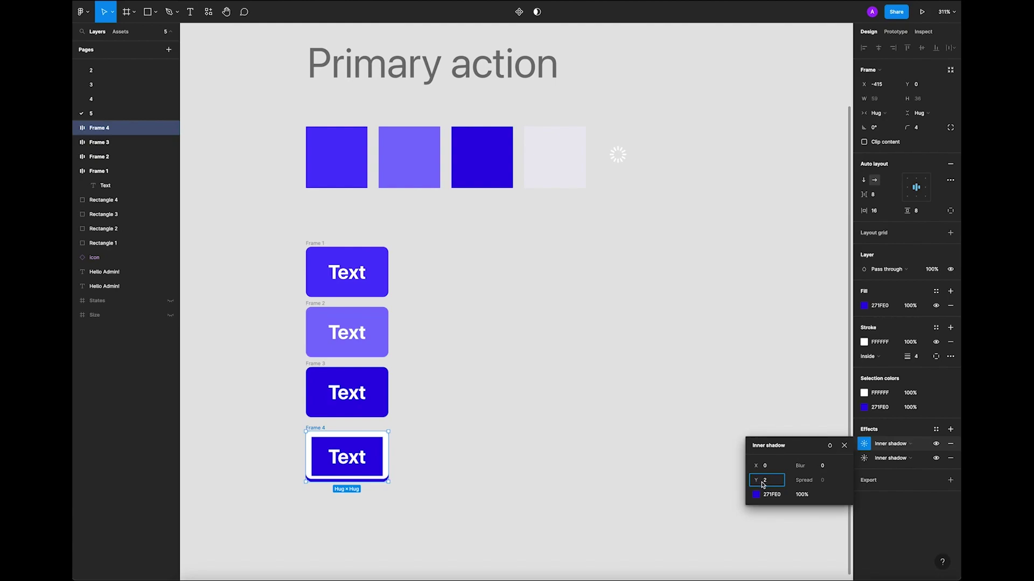
{"action": "left_click", "coordinate": [862, 459]}
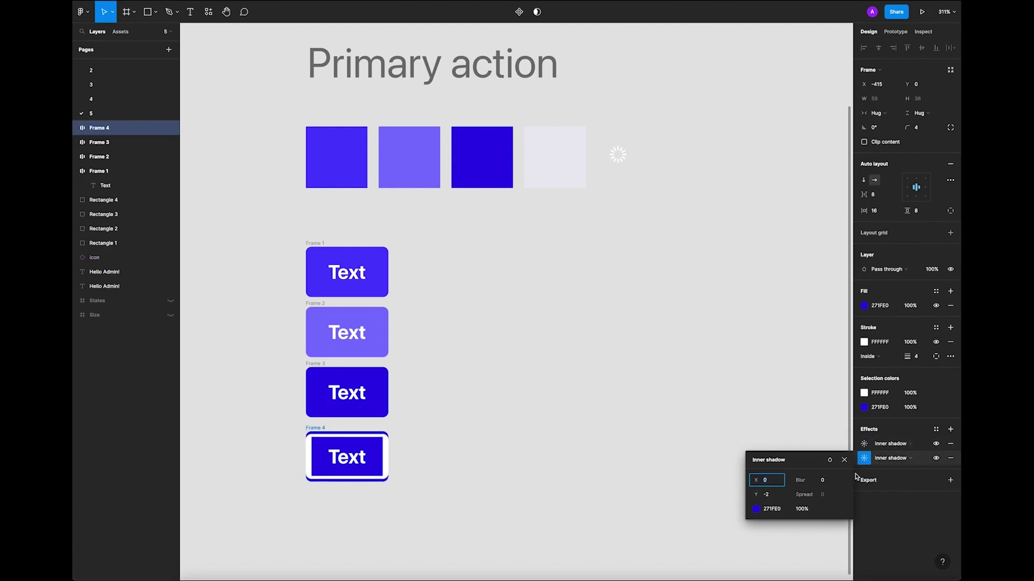
{"action": "left_click", "coordinate": [864, 445]}
{"action": "left_click", "coordinate": [844, 446]}
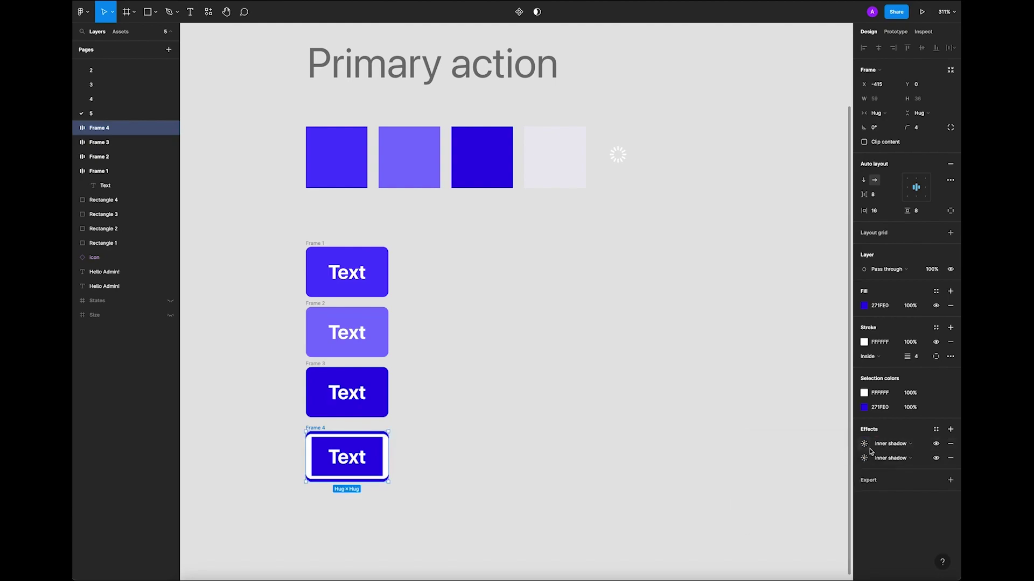
{"action": "left_click", "coordinate": [437, 493]}
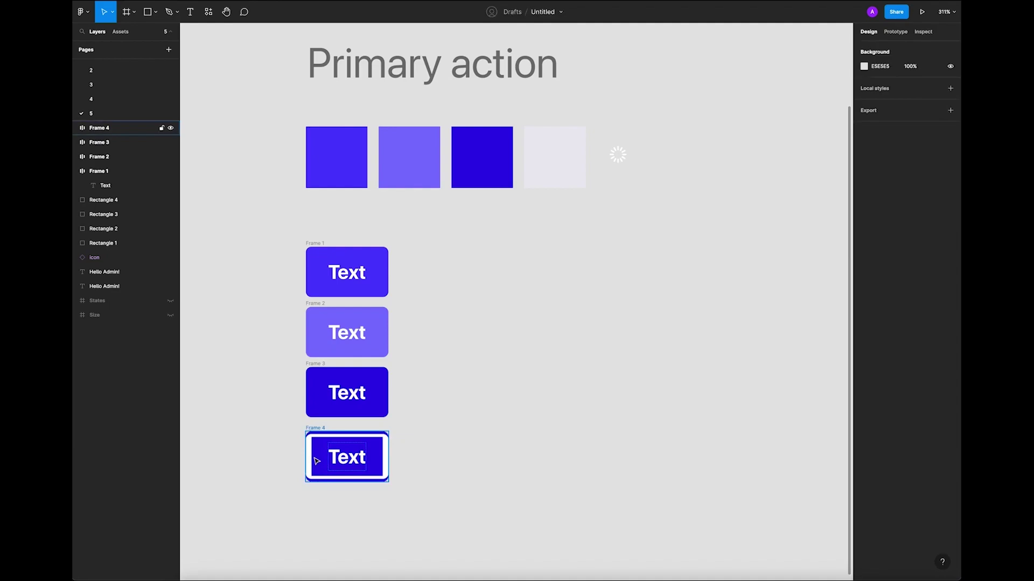
Paste two more copies of the inner shadow effect onto the fourth button.
{"action": "left_click", "coordinate": [317, 431]}
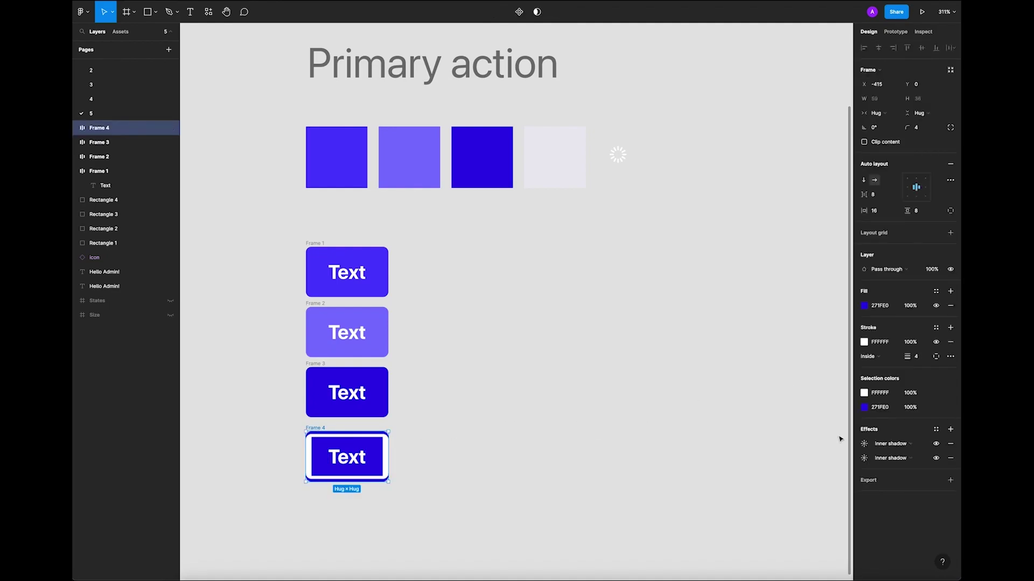
{"action": "left_click", "coordinate": [864, 444]}
{"action": "key", "text": "Escape"}
{"action": "left_click", "coordinate": [856, 444]}
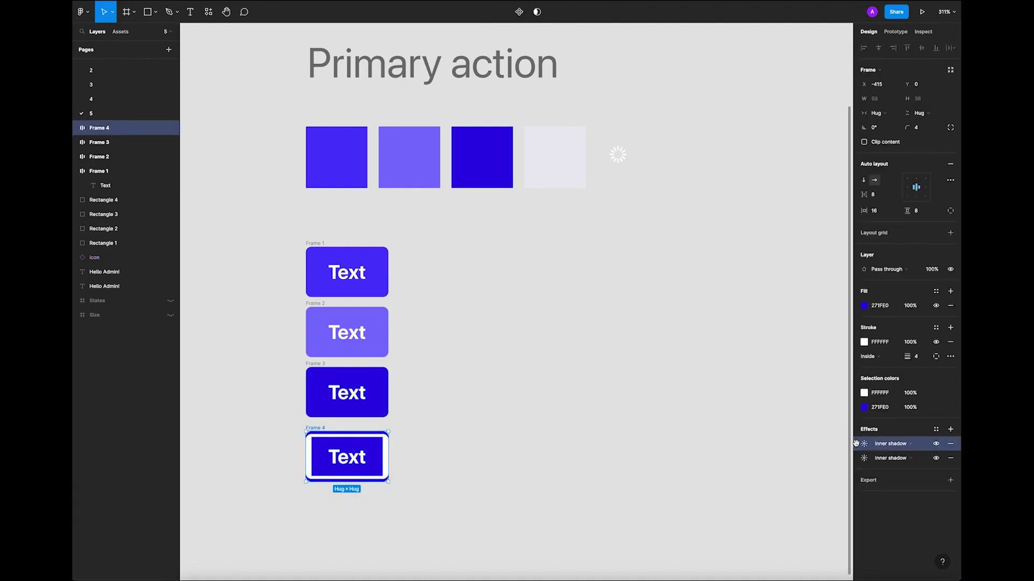
{"action": "key", "text": "ctrl+v"}
{"action": "key", "text": "ctrl+v"}
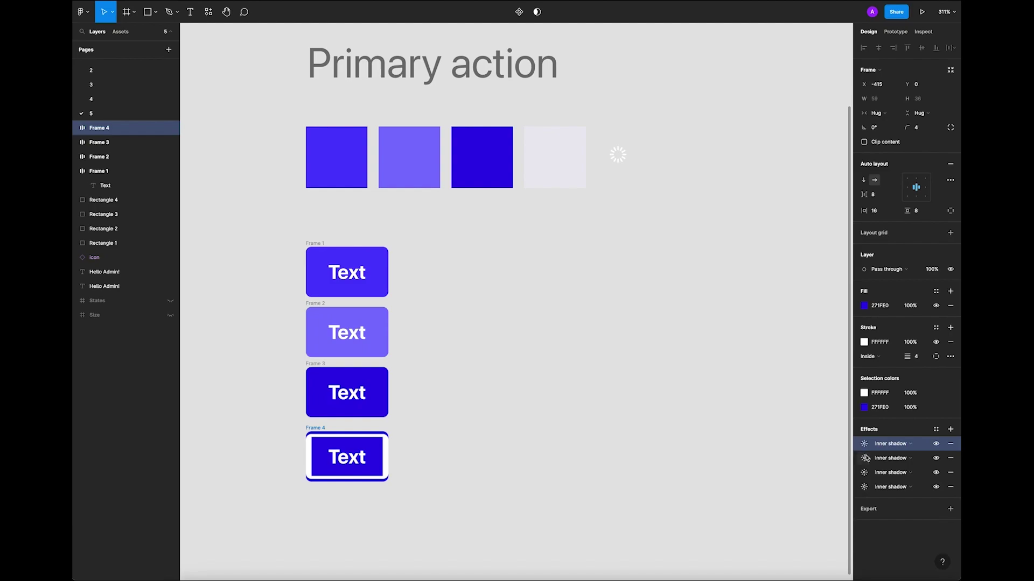
Set the X offset of the second inner shadow to -2 to frame the button's right edge.
{"action": "left_click", "coordinate": [865, 458]}
{"action": "type", "text": "-2"}
{"action": "key", "text": "Return"}
{"action": "left_click", "coordinate": [844, 460]}
Set the first inner shadow's Y offset to 0 and give it a positive X offset to frame the button's left edge.
{"action": "left_click", "coordinate": [864, 444]}
{"action": "left_click", "coordinate": [768, 481]}
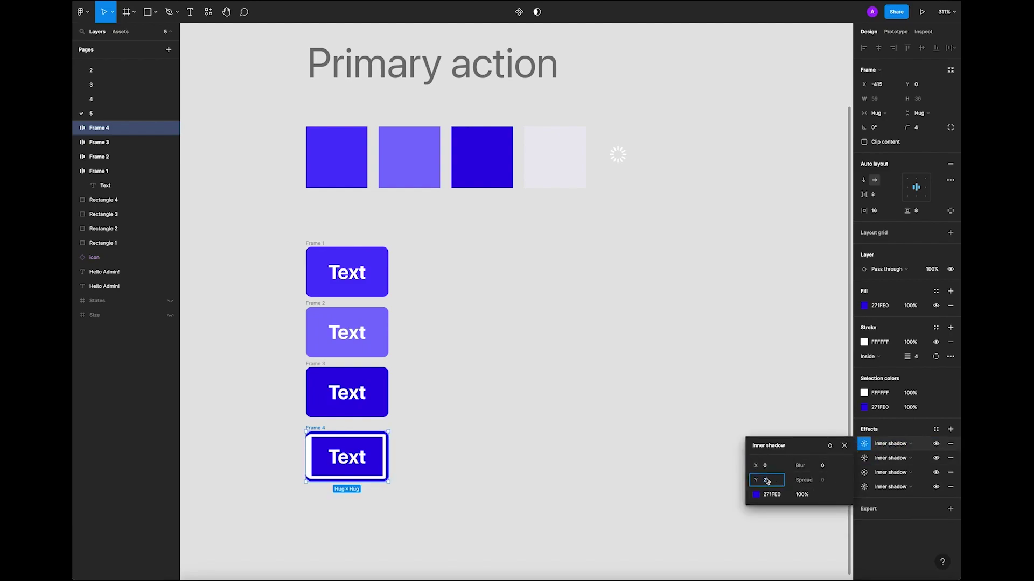
{"action": "left_click", "coordinate": [767, 466]}
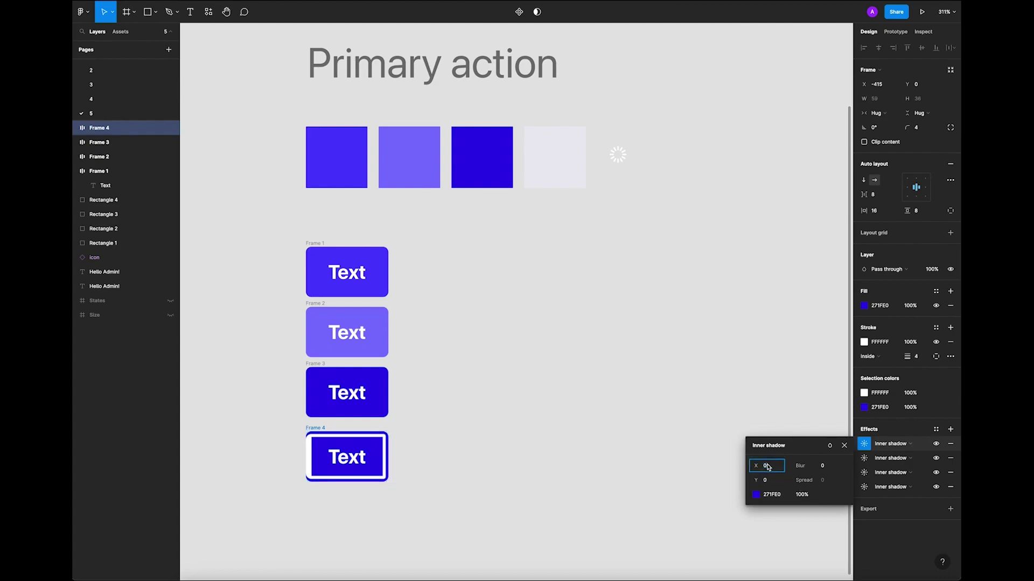
{"action": "left_click", "coordinate": [770, 481]}
{"action": "left_click", "coordinate": [769, 466]}
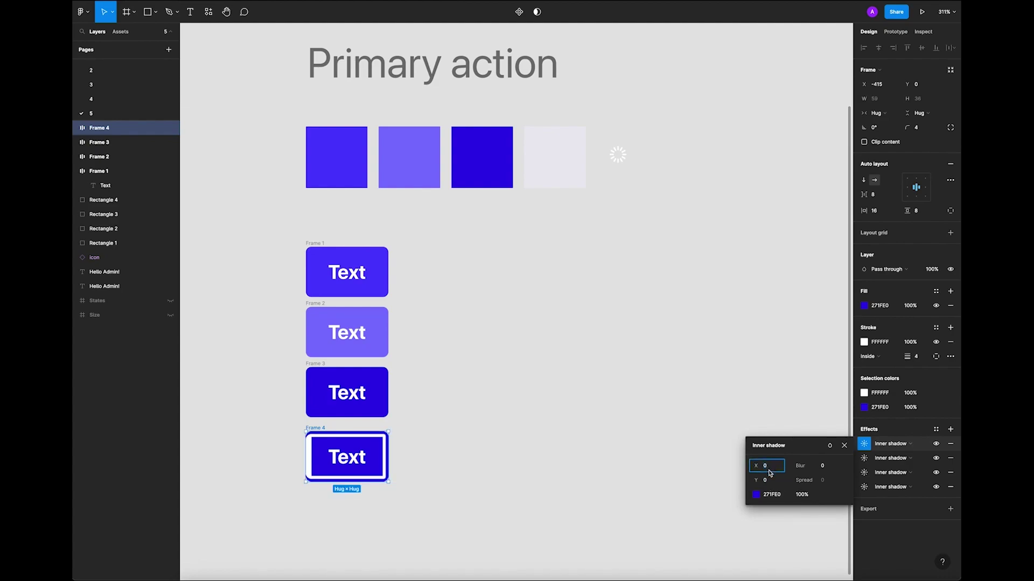
{"action": "key", "text": "Return"}
{"action": "left_click", "coordinate": [608, 472]}
Change the position of the fourth button's white stroke from inside to Outside.
{"action": "scroll", "coordinate": [301, 495], "scroll_direction": "up", "scroll_amount": 5, "text": "ctrl"}
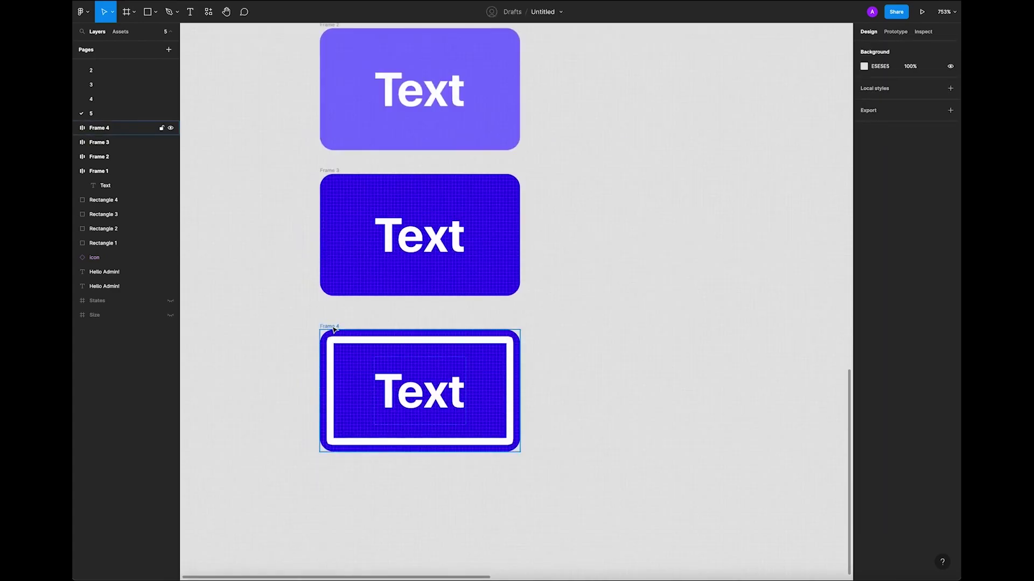
{"action": "left_click", "coordinate": [334, 329]}
{"action": "scroll", "coordinate": [313, 358], "scroll_direction": "up", "scroll_amount": 3, "text": "ctrl"}
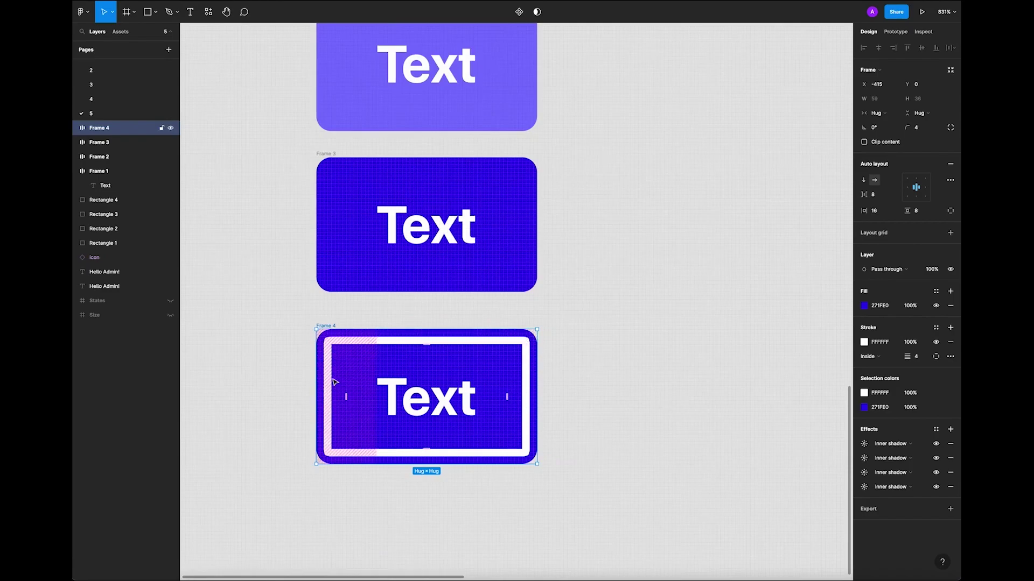
{"action": "scroll", "coordinate": [350, 362], "scroll_direction": "down", "scroll_amount": 1, "text": "ctrl"}
{"action": "scroll", "coordinate": [447, 334], "scroll_direction": "right", "scroll_amount": 2}
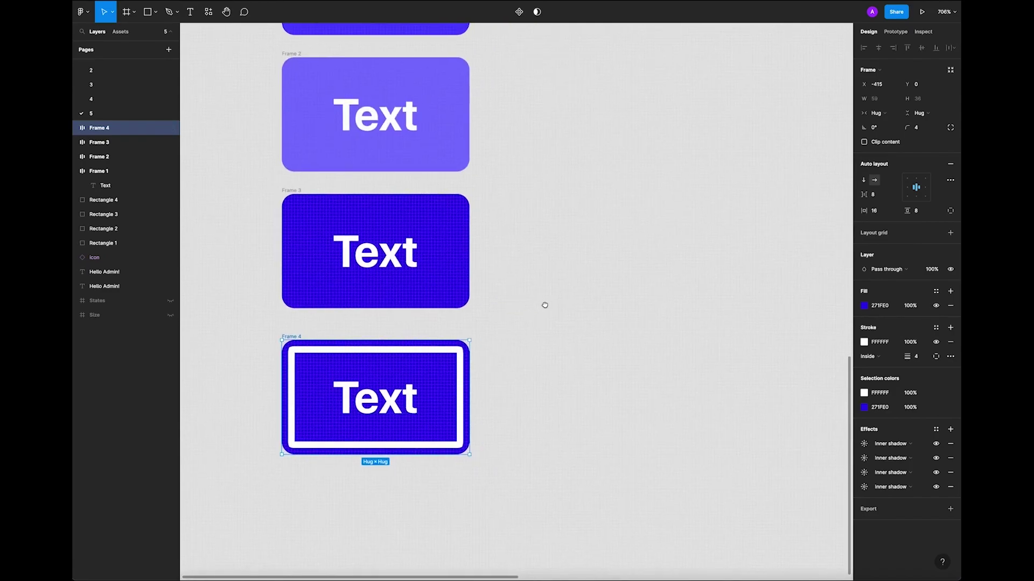
{"action": "scroll", "coordinate": [545, 302], "scroll_direction": "down", "scroll_amount": 3, "text": "ctrl"}
{"action": "left_click", "coordinate": [879, 359]}
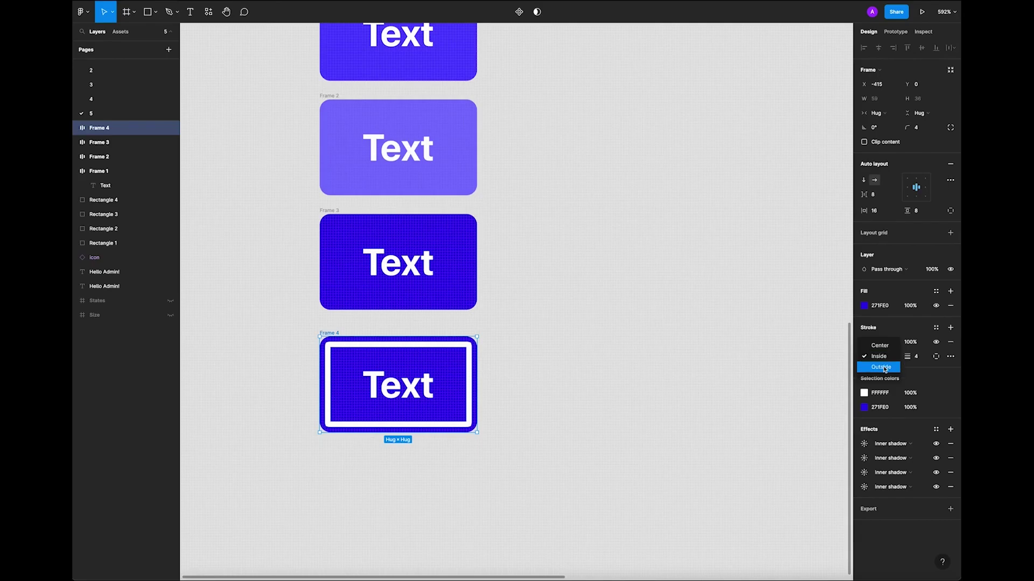
{"action": "left_click", "coordinate": [880, 367]}
{"action": "left_click", "coordinate": [634, 370]}
Nudge the fourth button slightly down to leave room for its outer ring below the third button.
{"action": "scroll", "coordinate": [619, 371], "scroll_direction": "down", "scroll_amount": 3, "text": "ctrl"}
{"action": "scroll", "coordinate": [511, 368], "scroll_direction": "right", "scroll_amount": 2}
{"action": "left_click_drag", "start_coordinate": [511, 369], "coordinate": [508, 367]}
{"action": "left_click_drag", "start_coordinate": [353, 349], "coordinate": [353, 351]}
{"action": "left_click", "coordinate": [460, 327]}
{"action": "scroll", "coordinate": [460, 327], "scroll_direction": "down", "scroll_amount": 2, "text": "ctrl"}
{"action": "left_click", "coordinate": [346, 275]}
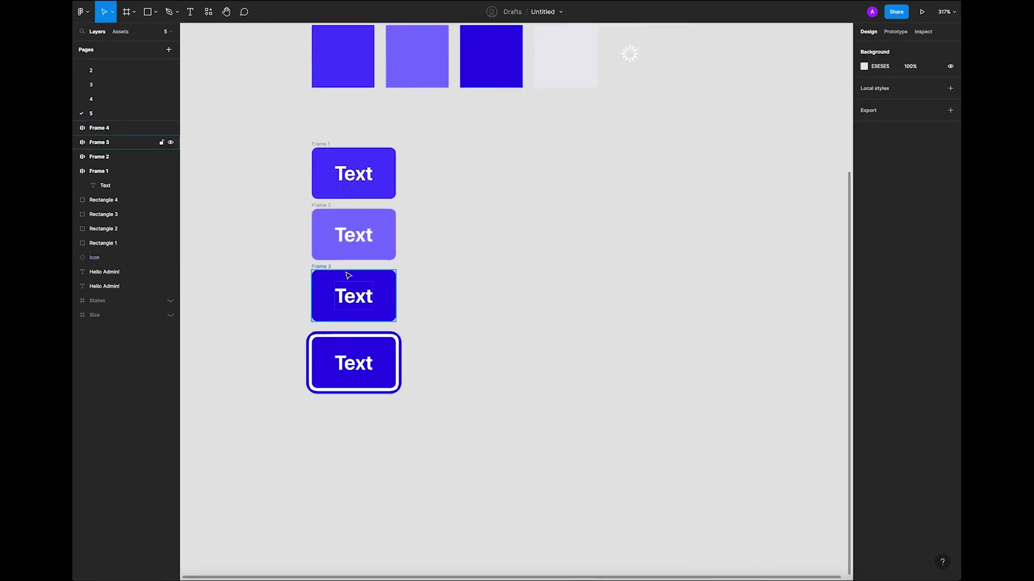
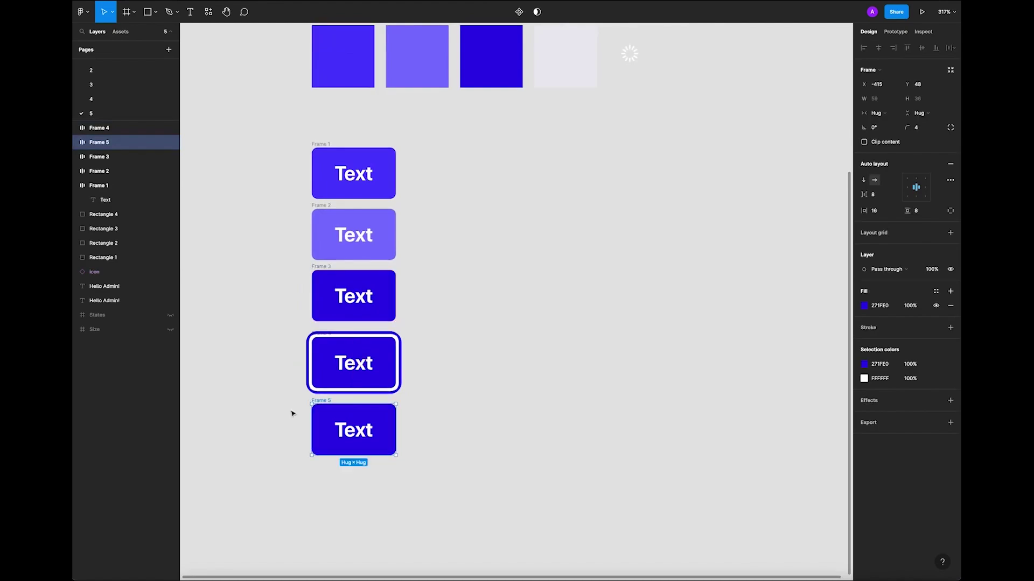
Fill the fifth button with the light grey sampled from the fourth colour swatch.
{"action": "left_click", "coordinate": [325, 420]}
{"action": "left_click", "coordinate": [481, 375]}
{"action": "left_click", "coordinate": [321, 423]}
{"action": "key", "text": "i"}
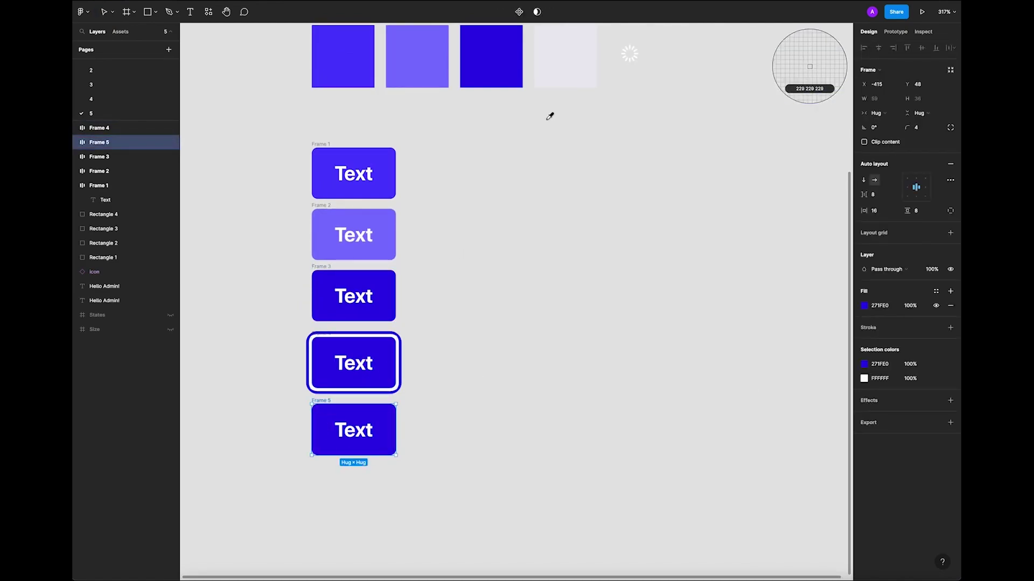
{"action": "left_click", "coordinate": [572, 56]}
{"action": "left_click", "coordinate": [450, 415]}
Change the fifth button's label colour from white to near-black.
{"action": "left_click", "coordinate": [356, 438]}
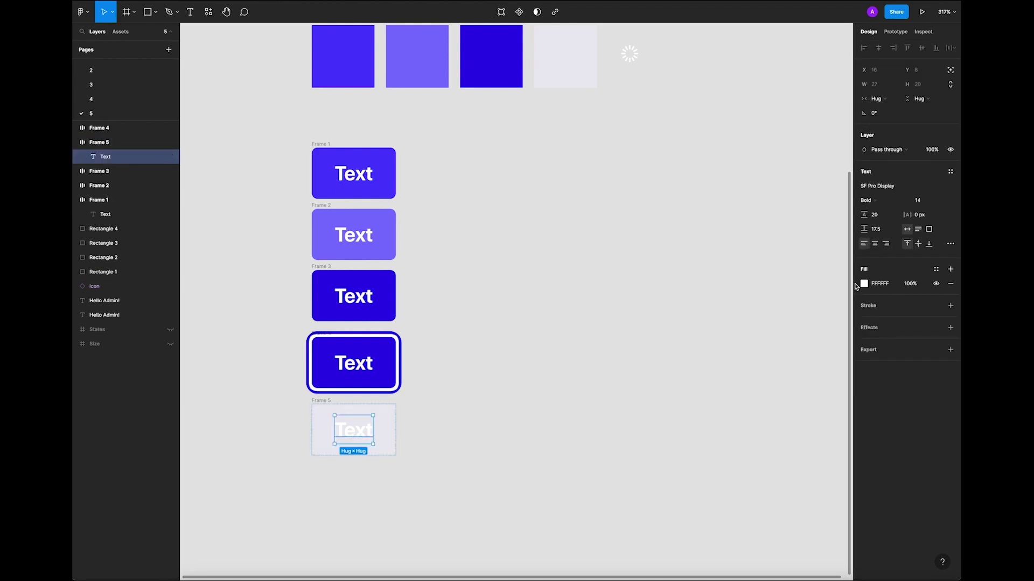
{"action": "left_click", "coordinate": [864, 283]}
{"action": "left_click_drag", "start_coordinate": [770, 377], "coordinate": [719, 392]}
{"action": "left_click", "coordinate": [719, 386]}
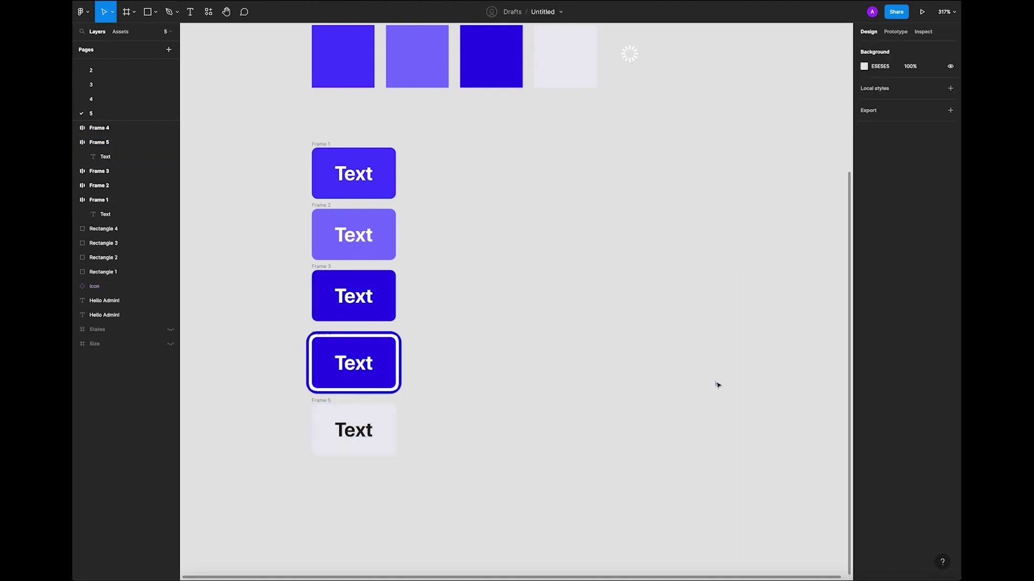
{"action": "left_click", "coordinate": [864, 70]}
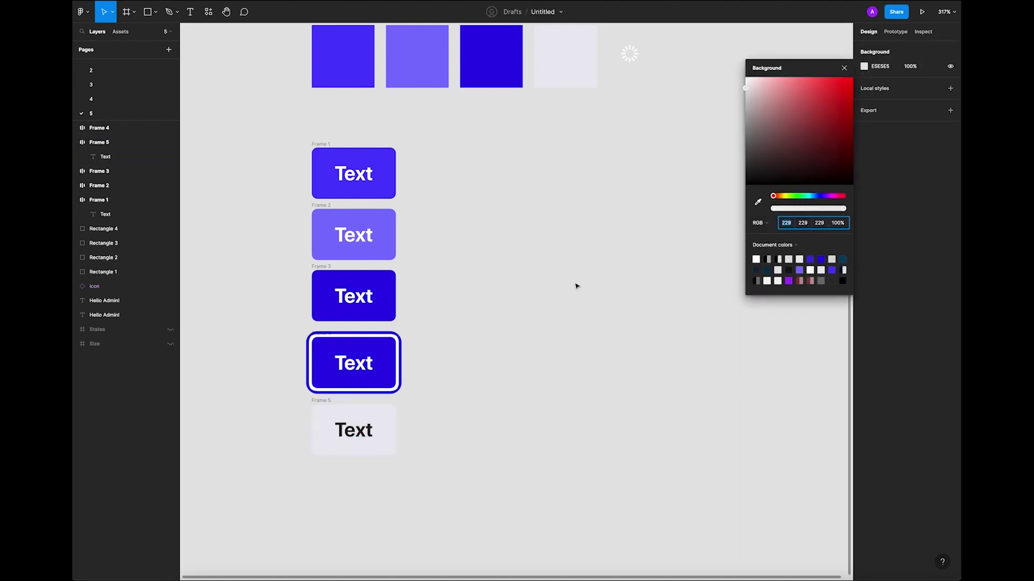
Lighten the fifth button's label to the mid grey 707070.
{"action": "left_click", "coordinate": [354, 434]}
{"action": "left_click", "coordinate": [864, 284]}
{"action": "left_click_drag", "start_coordinate": [763, 344], "coordinate": [725, 351]}
{"action": "left_click", "coordinate": [725, 355]}
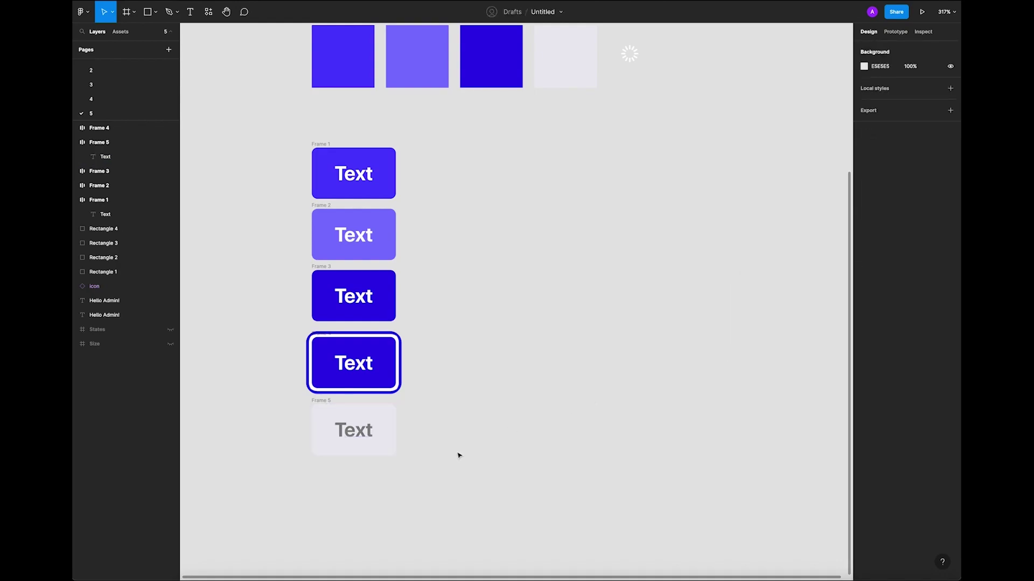
{"action": "left_click", "coordinate": [353, 429]}
{"action": "left_click", "coordinate": [864, 284]}
{"action": "left_click_drag", "start_coordinate": [746, 347], "coordinate": [742, 355]}
{"action": "left_click", "coordinate": [478, 419]}
Nudge the fifth button down to Y 51 and give it a 1 px inside stroke in light grey D7D7D7.
{"action": "left_click", "coordinate": [319, 407]}
{"action": "left_click", "coordinate": [950, 328]}
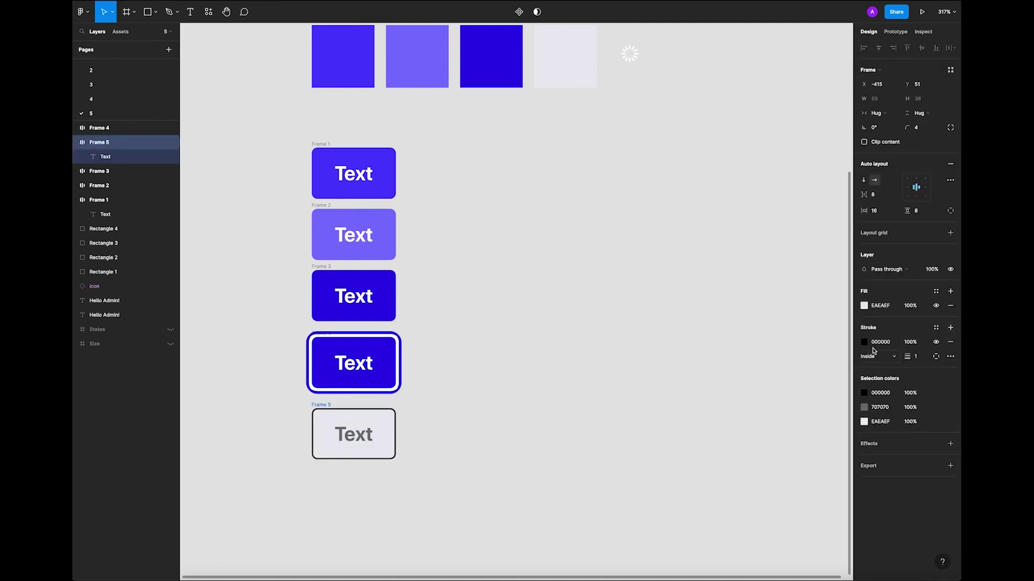
{"action": "left_click", "coordinate": [864, 343]}
{"action": "mouse_move", "coordinate": [779, 397]}
{"action": "left_mouse_down"}
{"action": "mouse_move", "coordinate": [741, 420]}
{"action": "mouse_move", "coordinate": [721, 377]}
{"action": "left_mouse_up"}
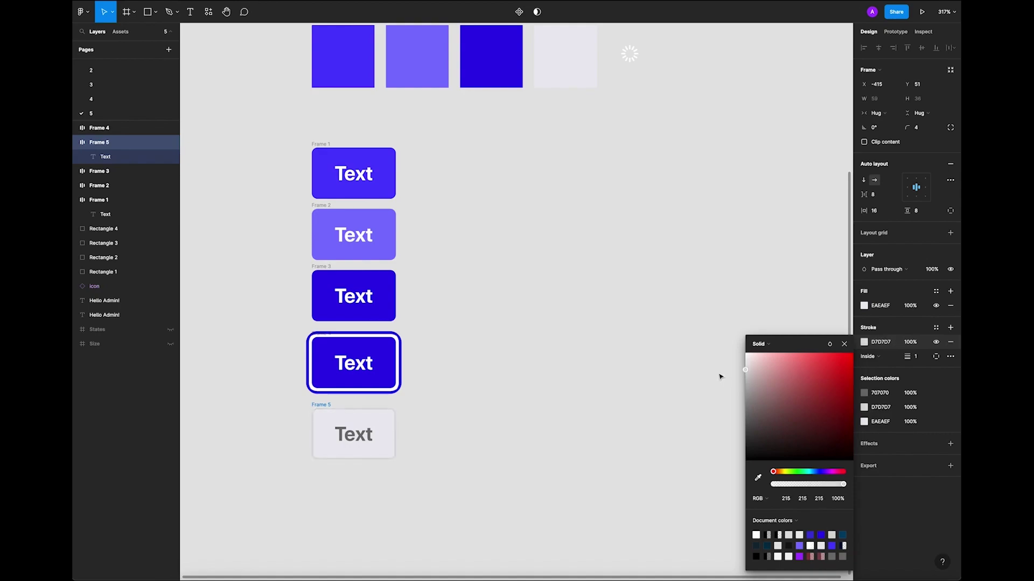
{"action": "left_click", "coordinate": [582, 403]}
Set the fifth button's label colour to the lighter grey 888888.
{"action": "left_click", "coordinate": [353, 434]}
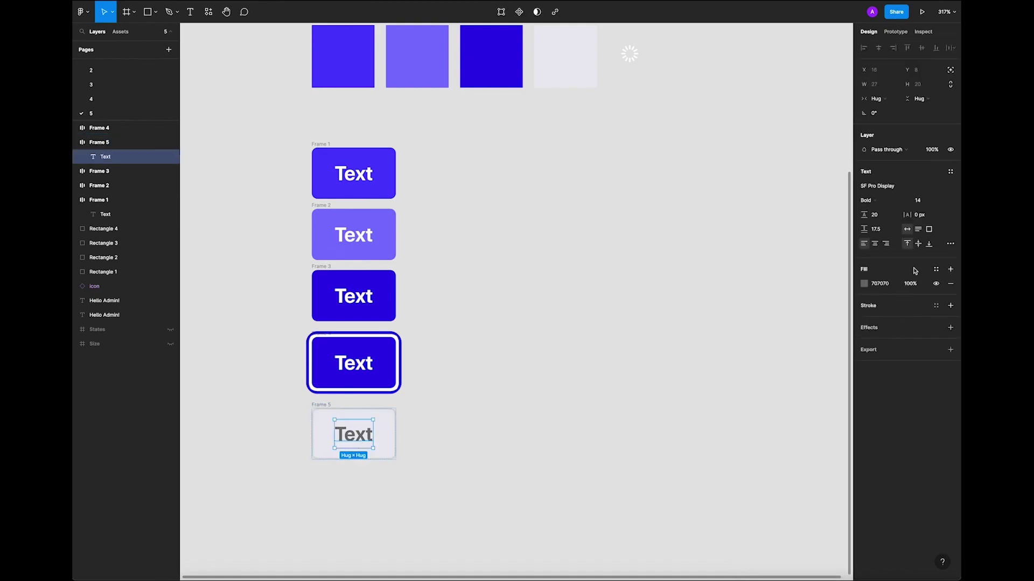
{"action": "left_click", "coordinate": [864, 285]}
{"action": "left_click_drag", "start_coordinate": [746, 354], "coordinate": [743, 345]}
{"action": "left_click", "coordinate": [759, 440]}
{"action": "left_click", "coordinate": [765, 434]}
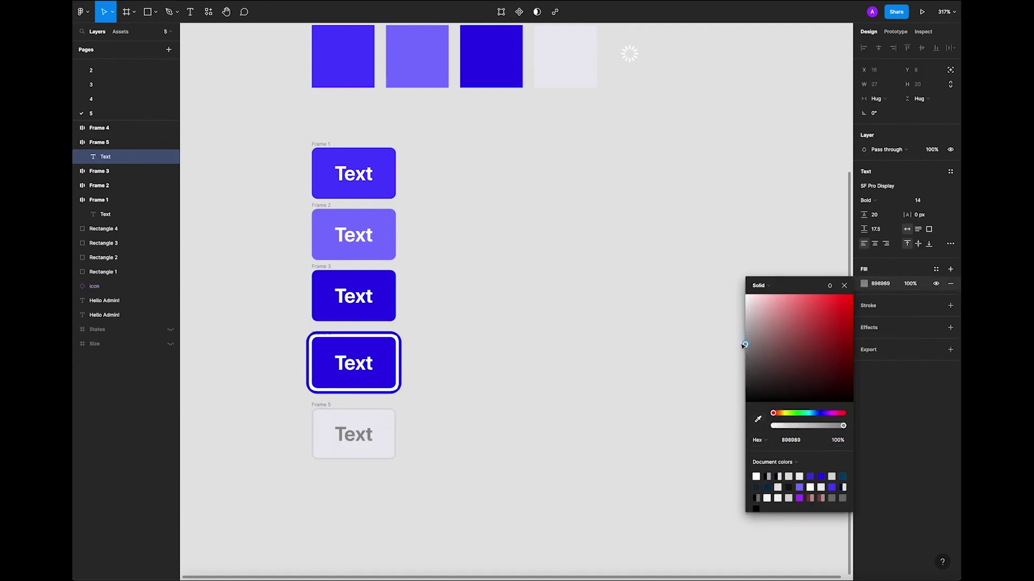
{"action": "left_click", "coordinate": [743, 348]}
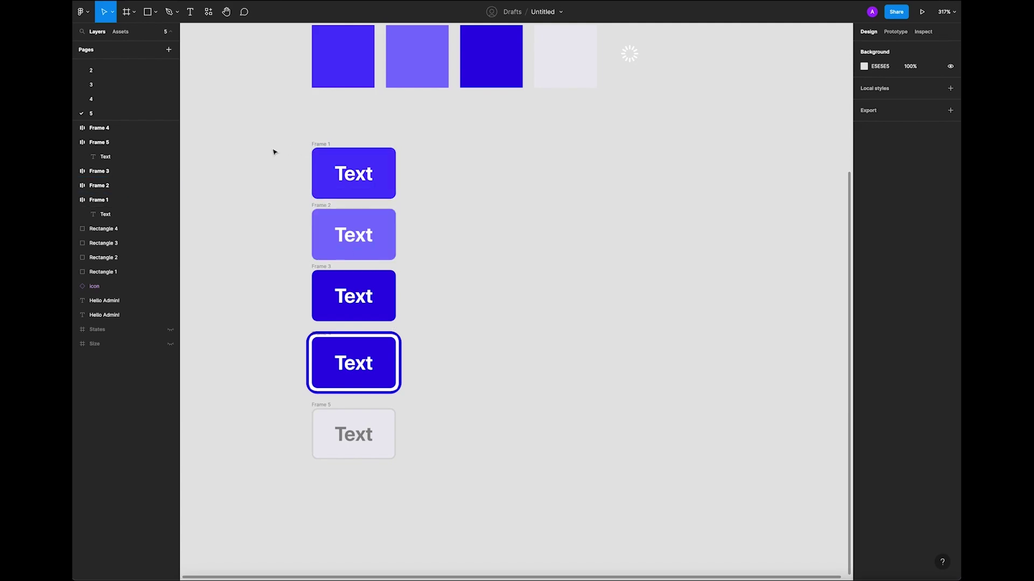
Move the focus-ring and grey buttons down together and place a duplicate of the third button in the gap.
{"action": "scroll", "coordinate": [430, 208], "scroll_direction": "down", "scroll_amount": 3}
{"action": "left_click_drag", "start_coordinate": [440, 209], "coordinate": [450, 210]}
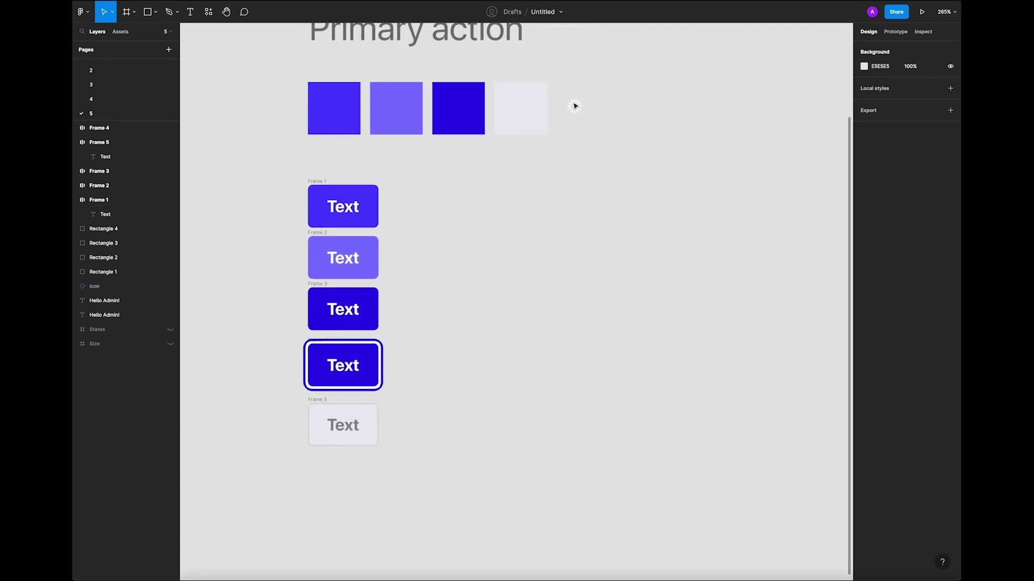
{"action": "left_click_drag", "start_coordinate": [268, 334], "coordinate": [434, 484]}
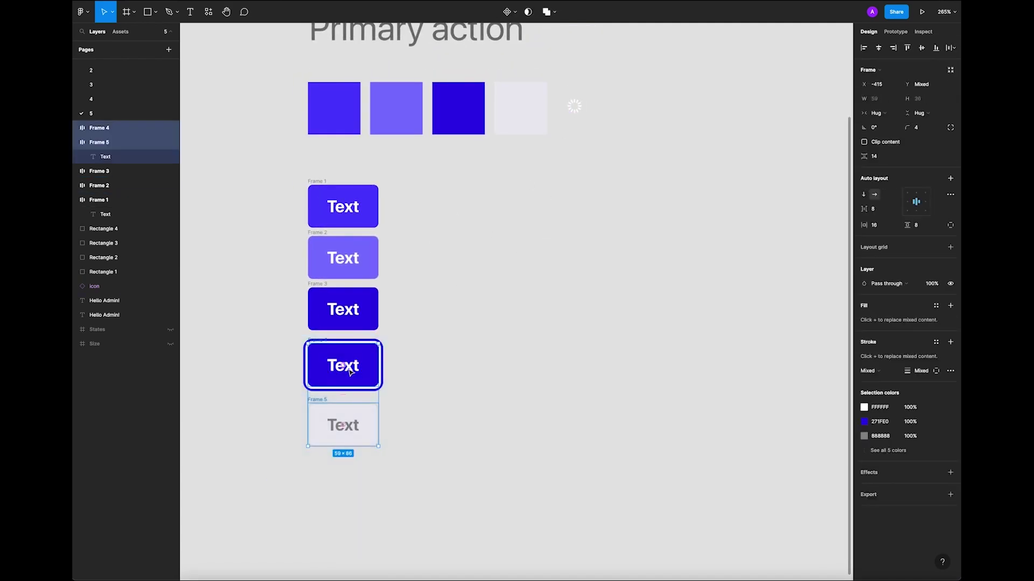
{"action": "left_click_drag", "start_coordinate": [319, 341], "coordinate": [321, 408]}
{"action": "left_click", "coordinate": [319, 362]}
{"action": "left_click_drag", "start_coordinate": [317, 285], "coordinate": [317, 340]}
{"action": "left_click", "coordinate": [471, 317]}
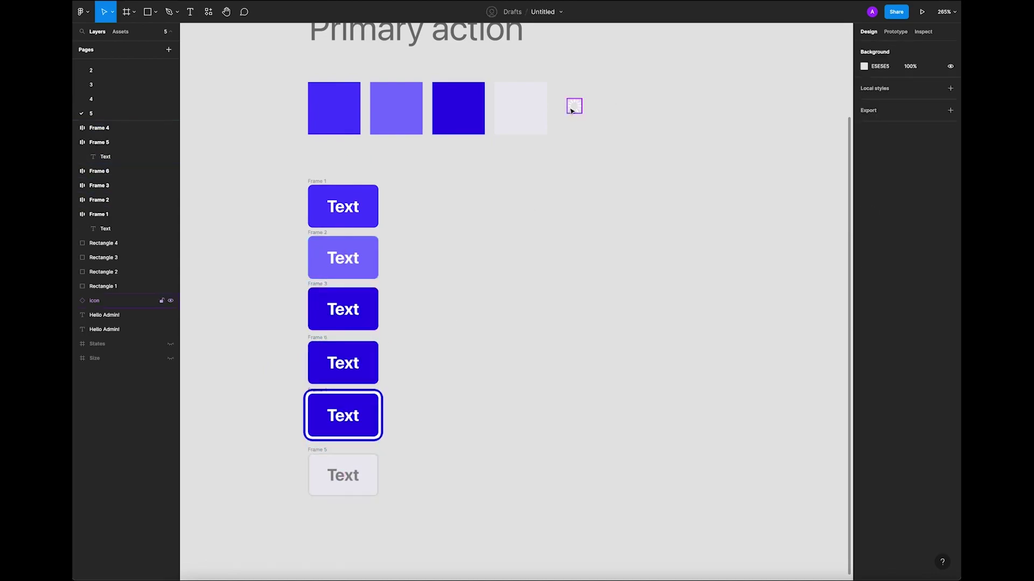
Place the spinner icon inside the duplicated fourth button, in front of its label.
{"action": "left_click_drag", "start_coordinate": [576, 107], "coordinate": [324, 362]}
{"action": "left_click", "coordinate": [425, 356]}
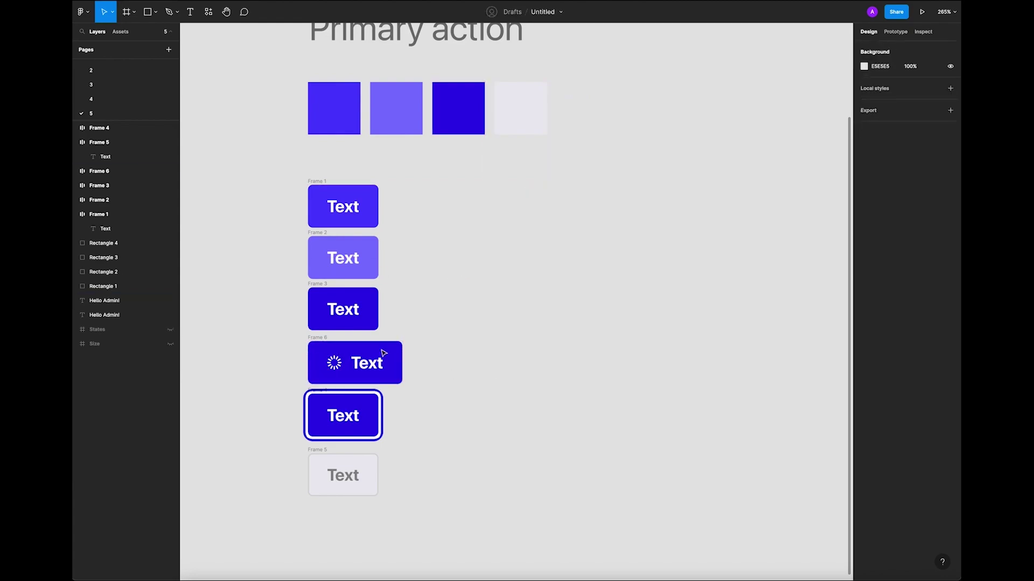
{"action": "left_click", "coordinate": [323, 339]}
{"action": "left_click", "coordinate": [538, 315]}
Try extending the first button's label with the sample text "sfwfwefwefwefwef" to test its resizing, and undo the text.
{"action": "left_click_drag", "start_coordinate": [280, 163], "coordinate": [470, 531]}
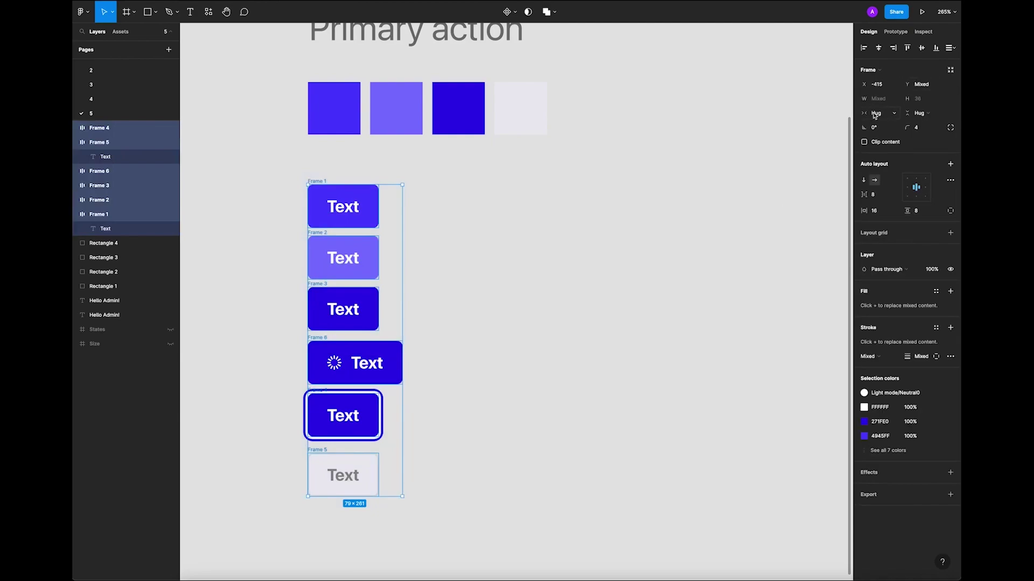
{"action": "left_click", "coordinate": [604, 180]}
{"action": "double_click", "coordinate": [348, 207]}
{"action": "left_click", "coordinate": [354, 206]}
{"action": "type", "text": "sfwfwefwefwefwef"}
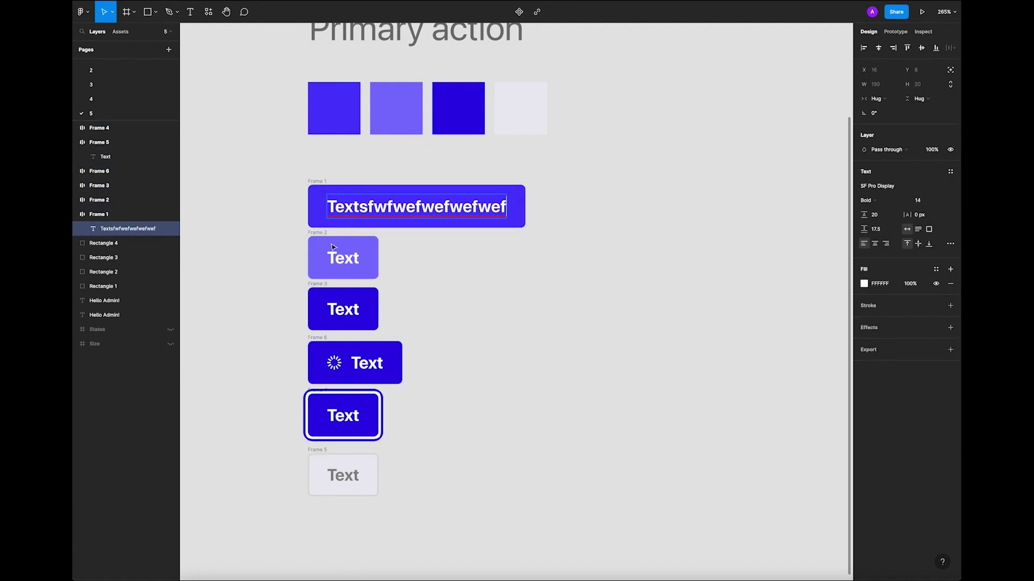
{"action": "key", "text": "ctrl+z"}
{"action": "left_click", "coordinate": [485, 242]}
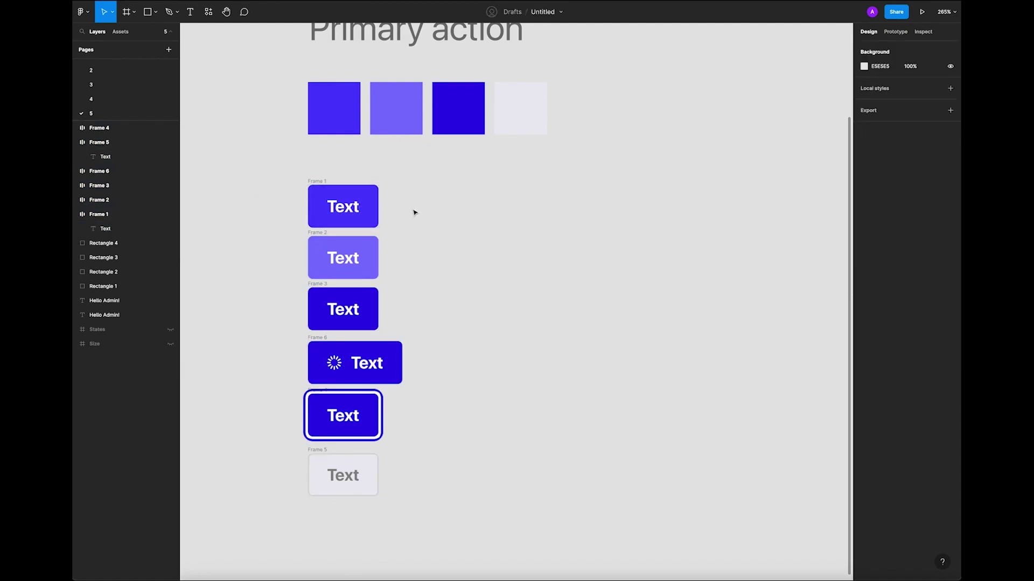
Examine the shared auto layout alignment, spacing and padding settings of all six buttons.
{"action": "left_click_drag", "start_coordinate": [295, 163], "coordinate": [492, 496]}
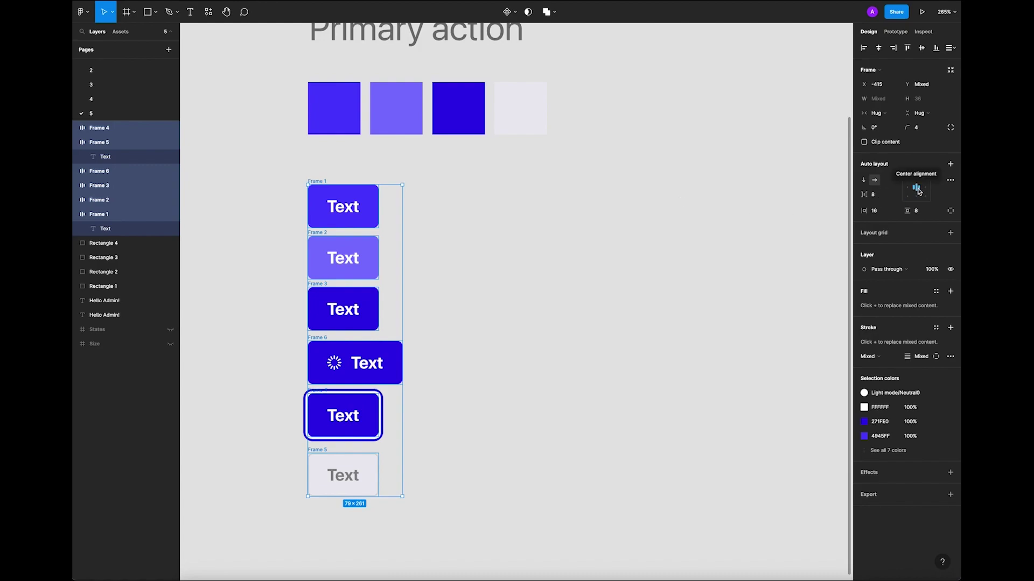
{"action": "left_click", "coordinate": [710, 231]}
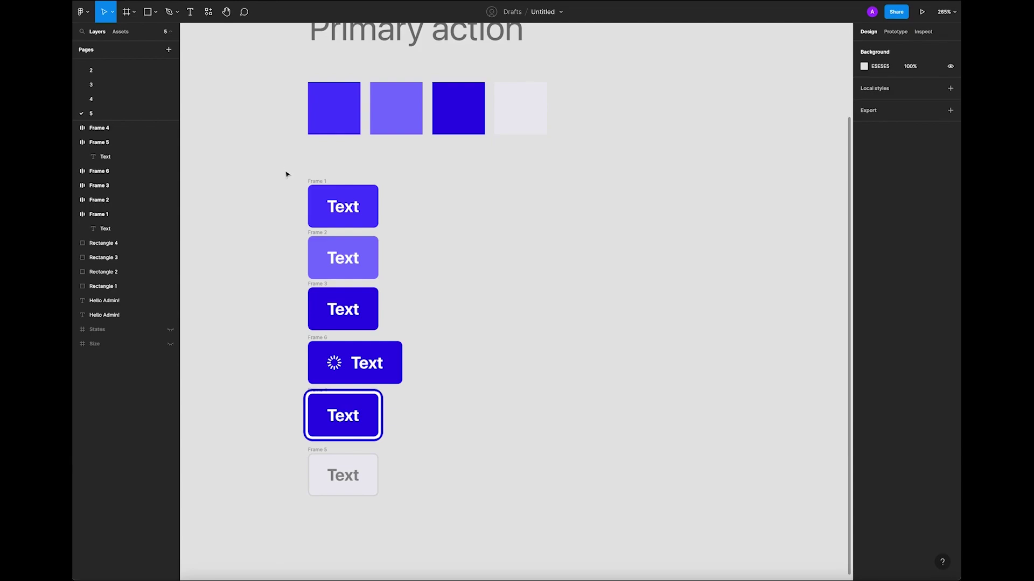
{"action": "left_click_drag", "start_coordinate": [284, 167], "coordinate": [445, 477]}
{"action": "scroll", "coordinate": [468, 519], "scroll_direction": "down", "scroll_amount": 3}
{"action": "scroll", "coordinate": [459, 268], "scroll_direction": "up", "scroll_amount": 2}
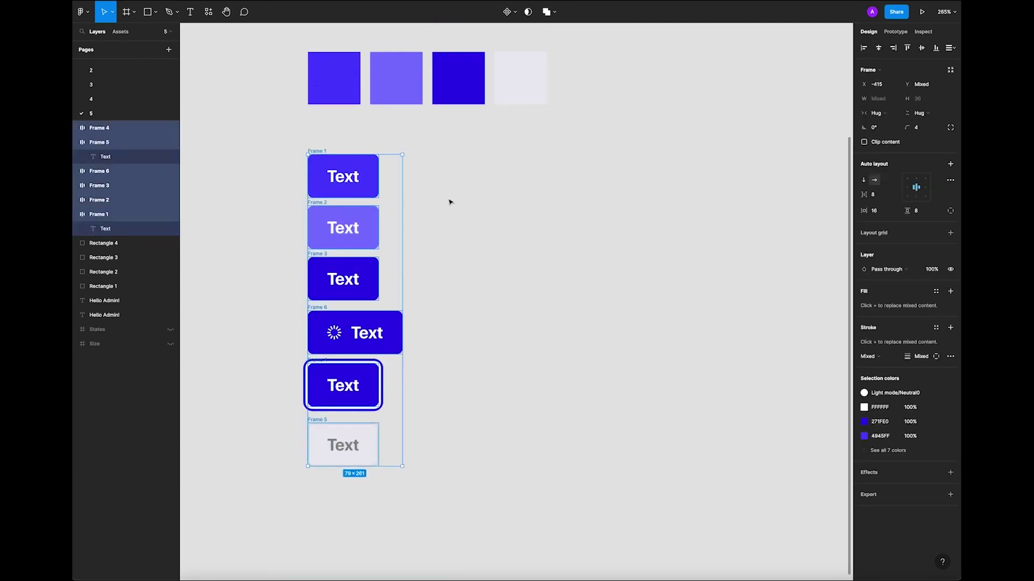
{"action": "left_click", "coordinate": [469, 172]}
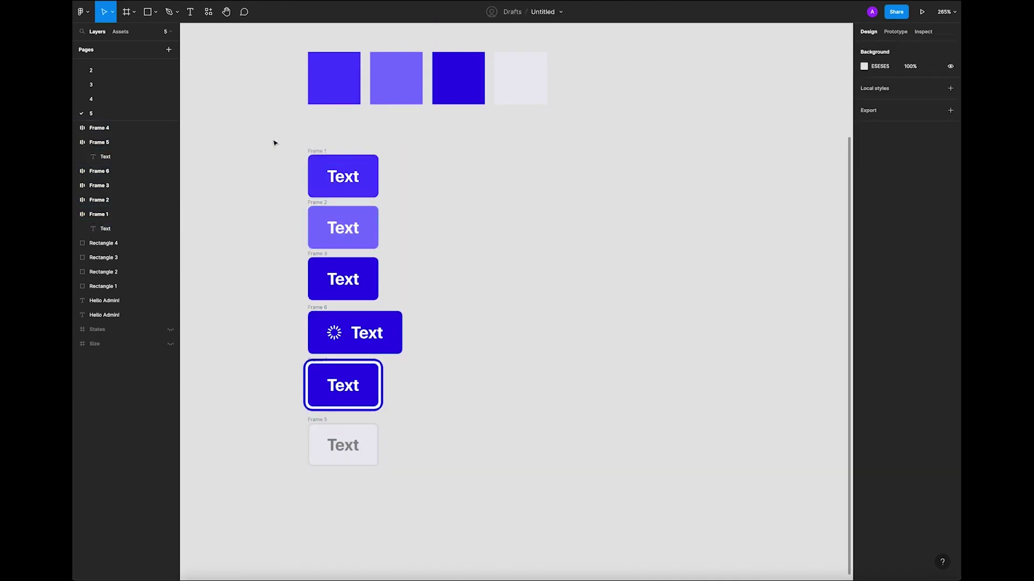
{"action": "left_click_drag", "start_coordinate": [274, 142], "coordinate": [489, 528]}
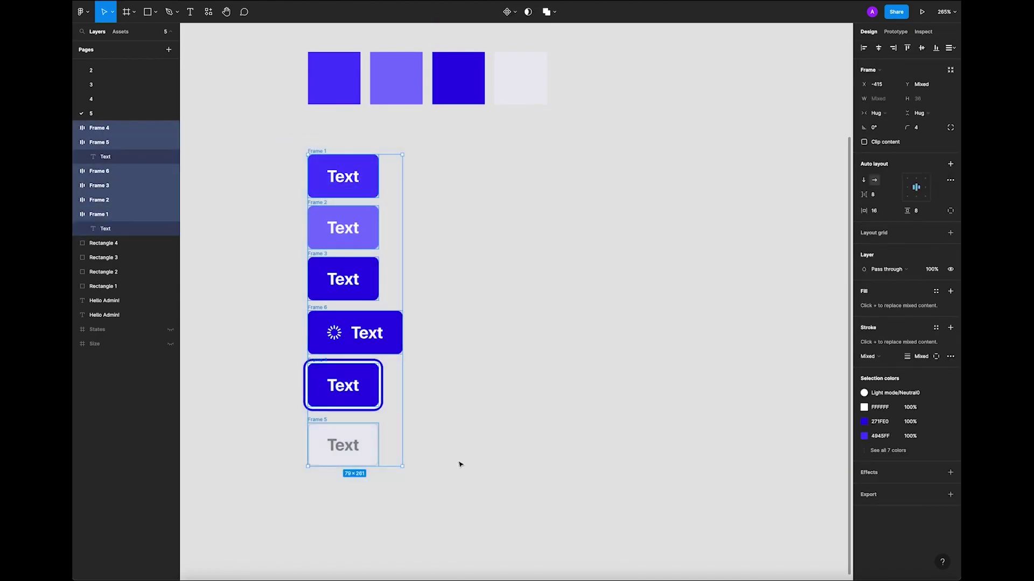
{"action": "key", "text": "ctrl+r"}
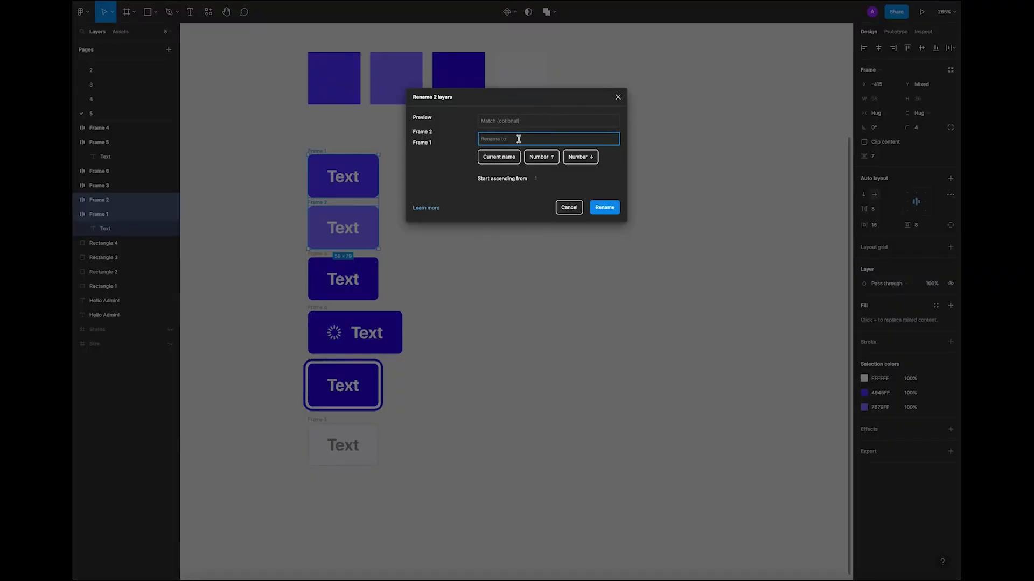
{"action": "left_click", "coordinate": [566, 210]}
{"action": "left_click", "coordinate": [547, 159]}
Distribute the six buttons evenly in their column with a vertical spacing of 14.
{"action": "scroll", "coordinate": [479, 173], "scroll_direction": "down", "scroll_amount": 2}
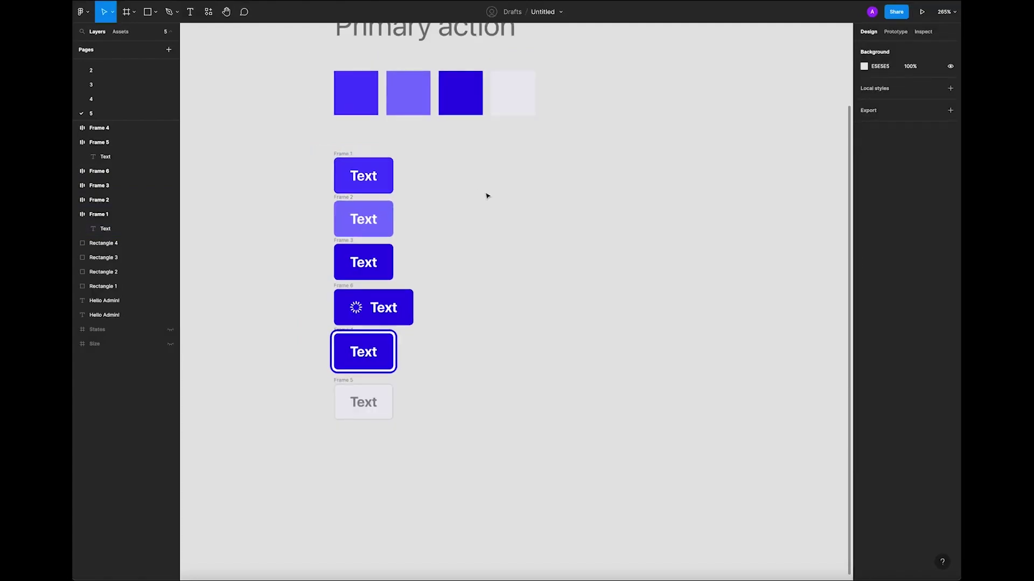
{"action": "scroll", "coordinate": [480, 205], "scroll_direction": "right", "scroll_amount": 1}
{"action": "left_click_drag", "start_coordinate": [278, 125], "coordinate": [445, 473]}
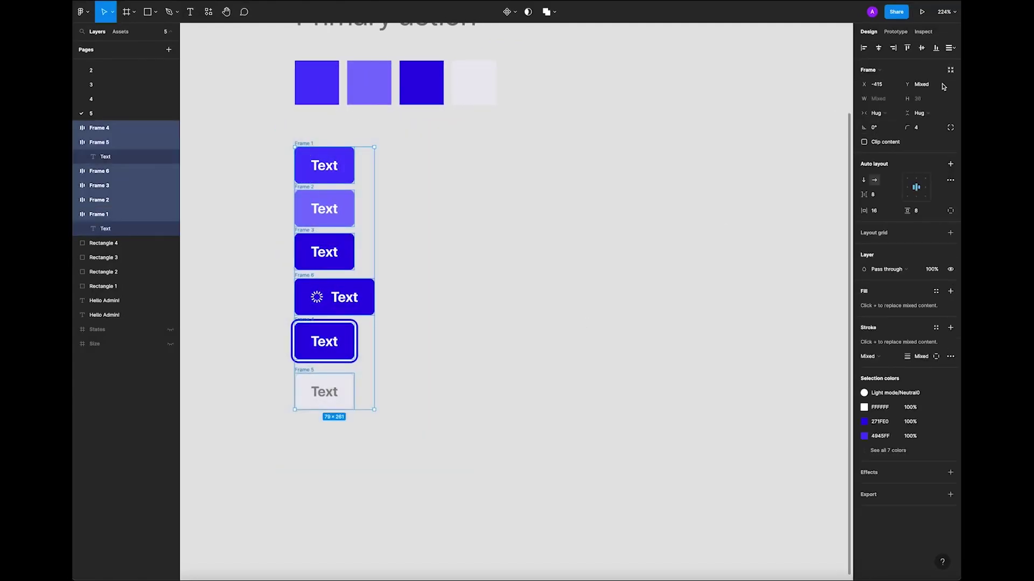
{"action": "left_click", "coordinate": [957, 49]}
{"action": "left_click", "coordinate": [883, 76]}
{"action": "mouse_move", "coordinate": [858, 157]}
{"action": "left_mouse_down"}
{"action": "mouse_move", "coordinate": [883, 157]}
{"action": "mouse_move", "coordinate": [862, 158]}
{"action": "left_mouse_up"}
{"action": "left_click", "coordinate": [276, 188]}
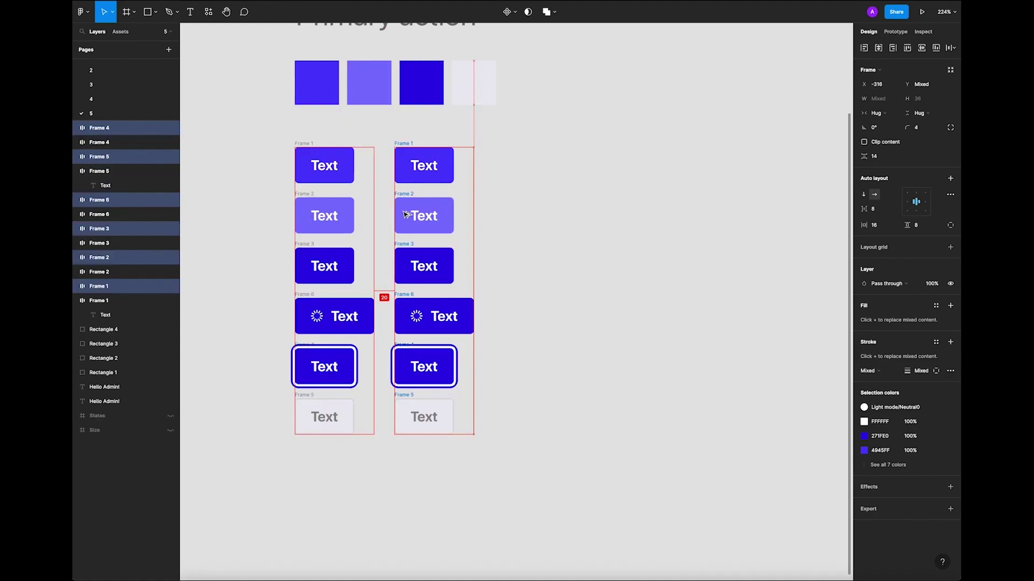
Duplicate the whole column of six buttons to the right of the original at X -313.
{"action": "left_click_drag", "start_coordinate": [408, 213], "coordinate": [411, 214]}
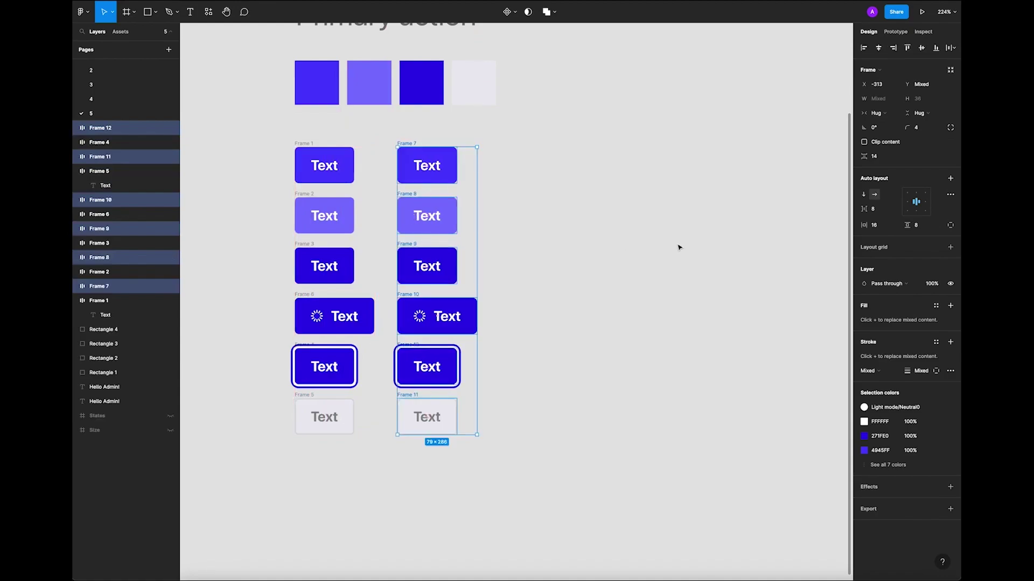
{"action": "left_click", "coordinate": [679, 247]}
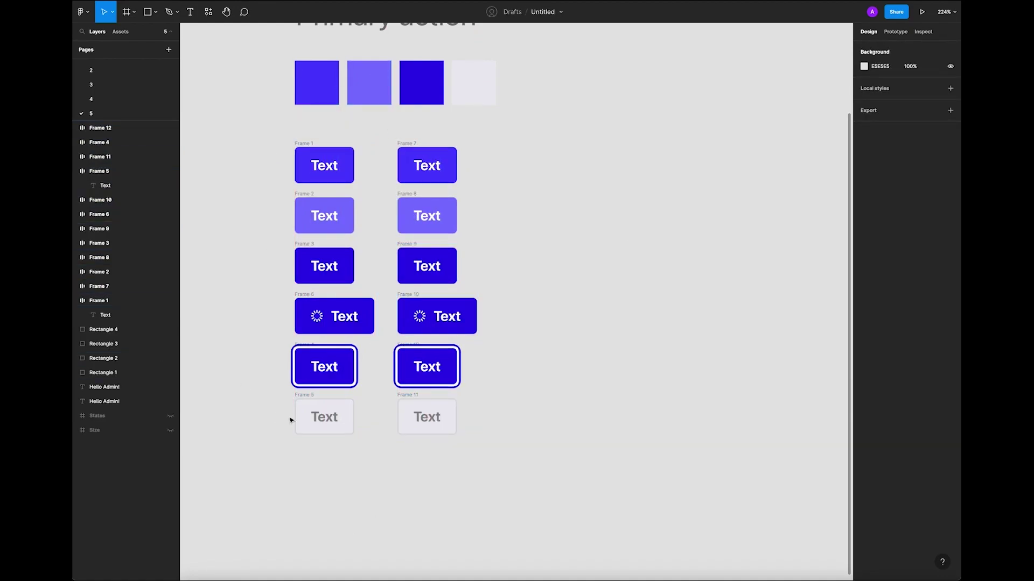
{"action": "left_click_drag", "start_coordinate": [388, 131], "coordinate": [540, 500]}
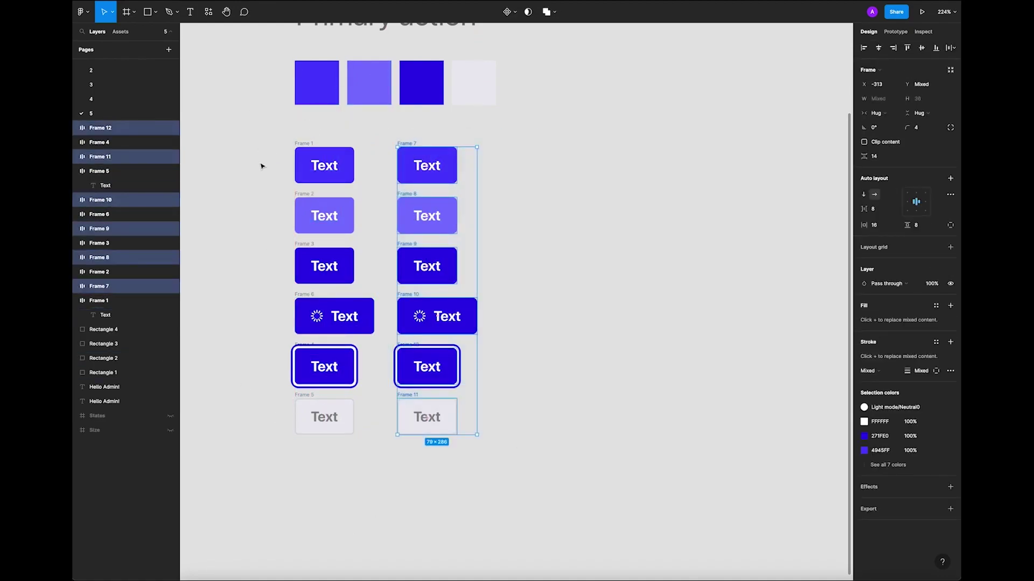
Set the vertical padding of all six buttons in the second column to 10.
{"action": "left_click_drag", "start_coordinate": [381, 129], "coordinate": [548, 467]}
{"action": "left_click", "coordinate": [924, 229]}
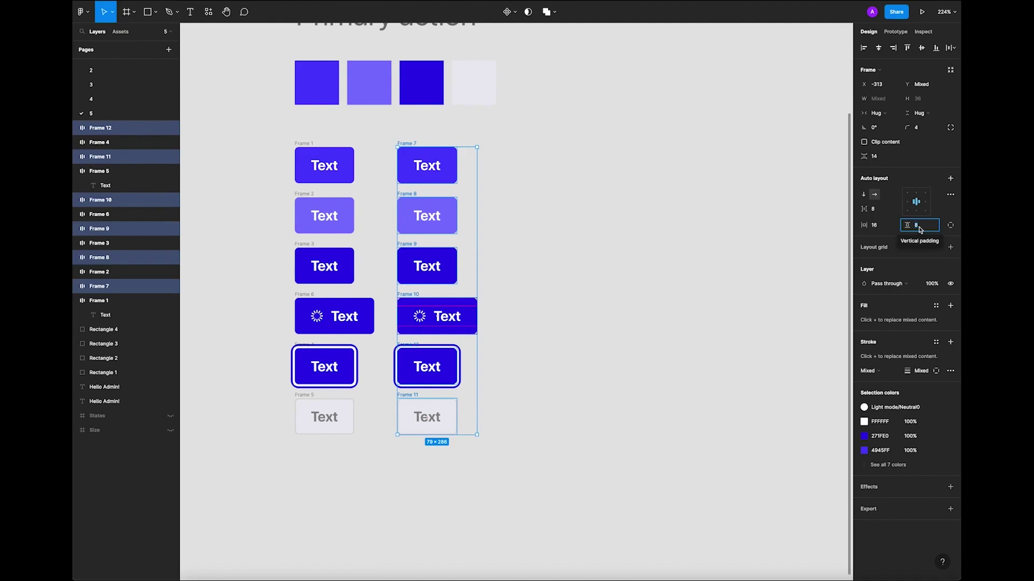
{"action": "type", "text": "10"}
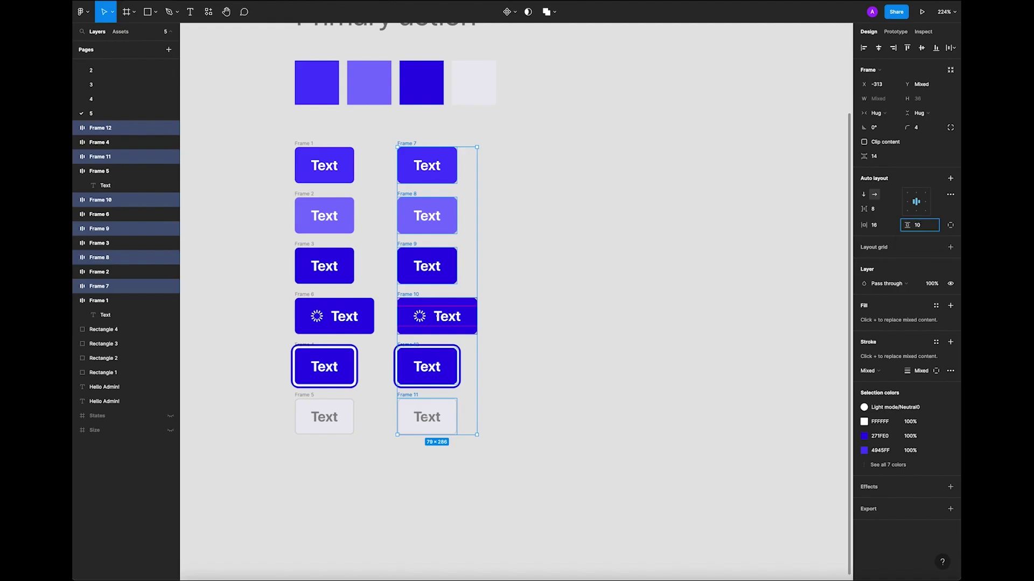
{"action": "key", "text": "Return"}
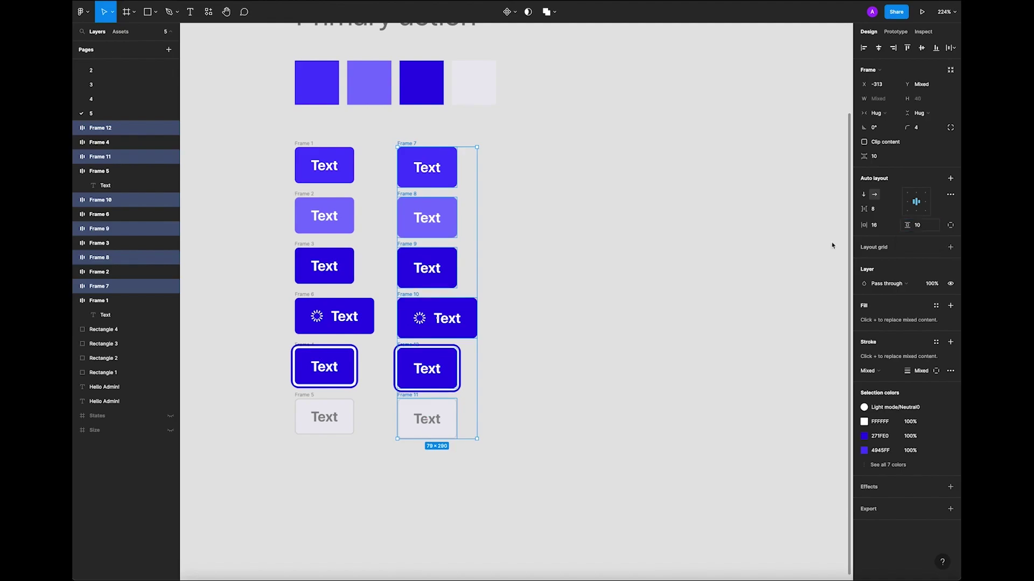
{"action": "left_click", "coordinate": [616, 255]}
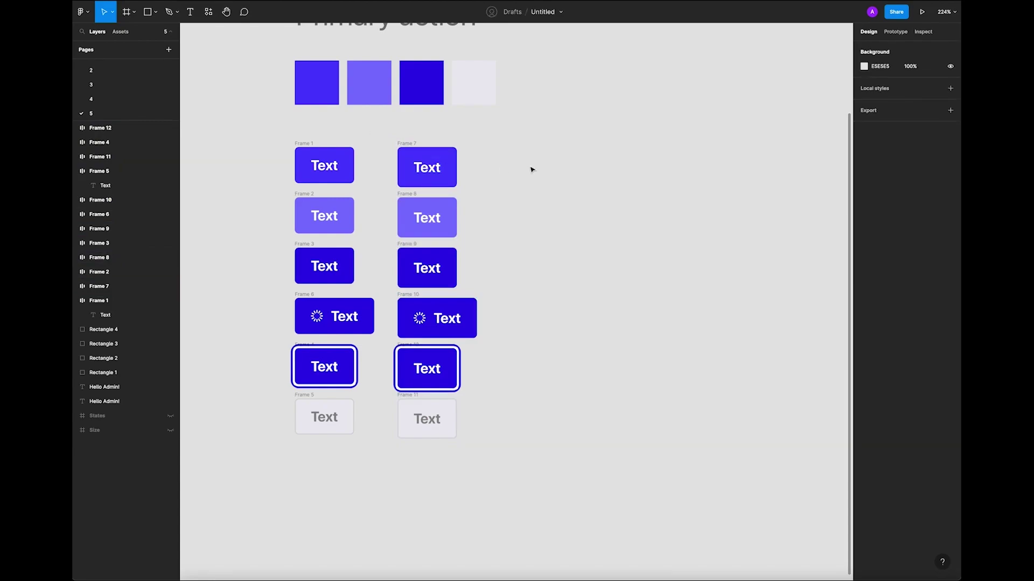
Duplicate the second column of six buttons to the right at X -204.
{"action": "double_click", "coordinate": [428, 166]}
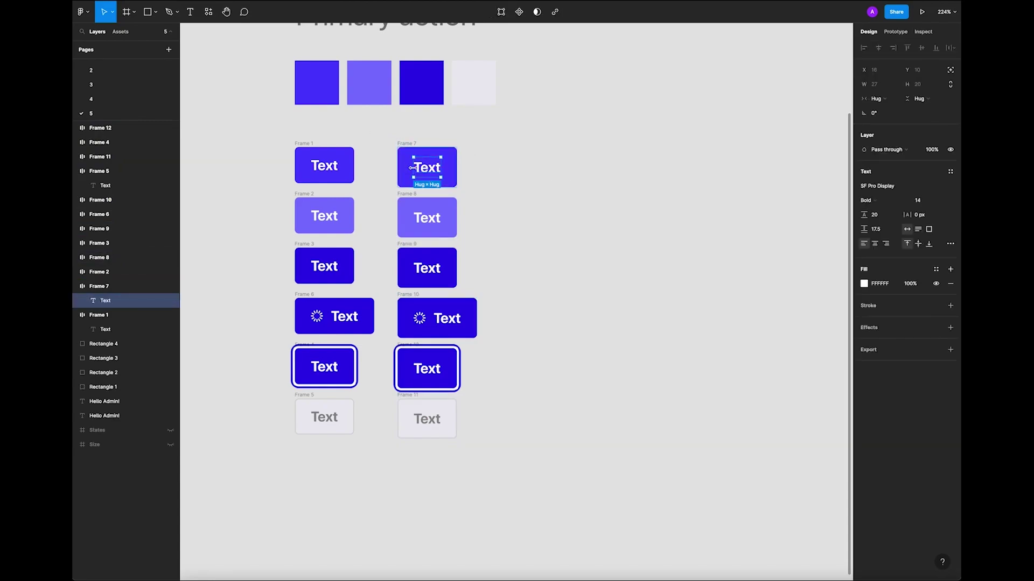
{"action": "left_click_drag", "start_coordinate": [382, 131], "coordinate": [550, 474]}
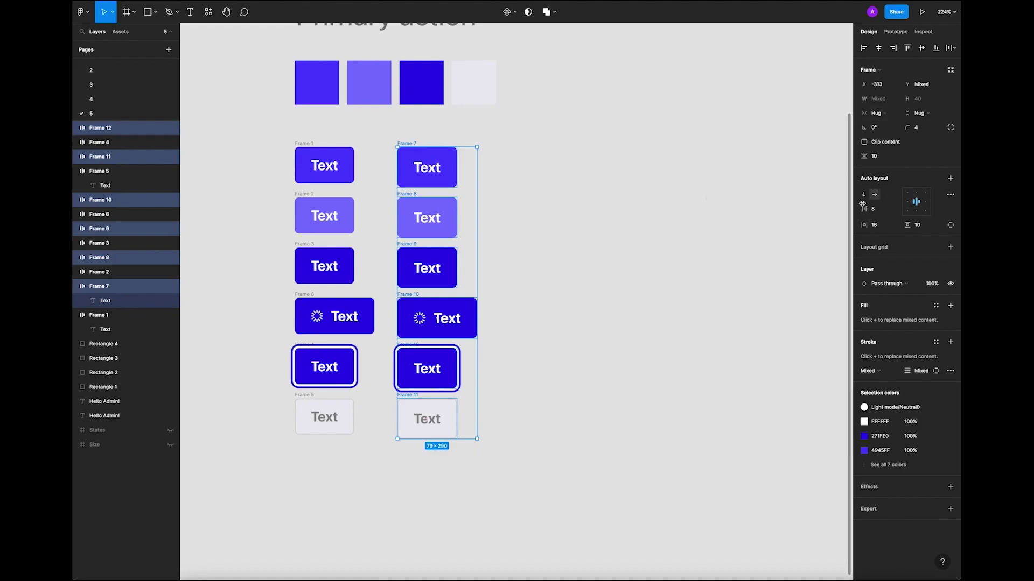
{"action": "left_click", "coordinate": [577, 191]}
{"action": "left_click_drag", "start_coordinate": [380, 131], "coordinate": [552, 497]}
{"action": "left_click_drag", "start_coordinate": [430, 230], "coordinate": [540, 230]}
Set the vertical padding of all six buttons in the third column to 12.
{"action": "left_click", "coordinate": [685, 259]}
{"action": "left_click_drag", "start_coordinate": [496, 134], "coordinate": [687, 481]}
{"action": "left_click", "coordinate": [920, 226]}
{"action": "type", "text": "12"}
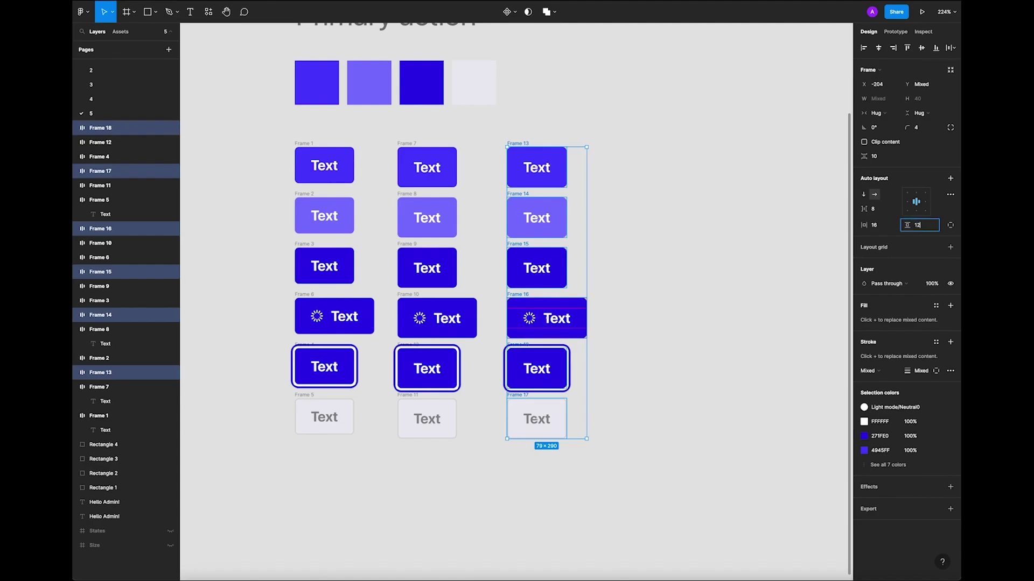
{"action": "key", "text": "Return"}
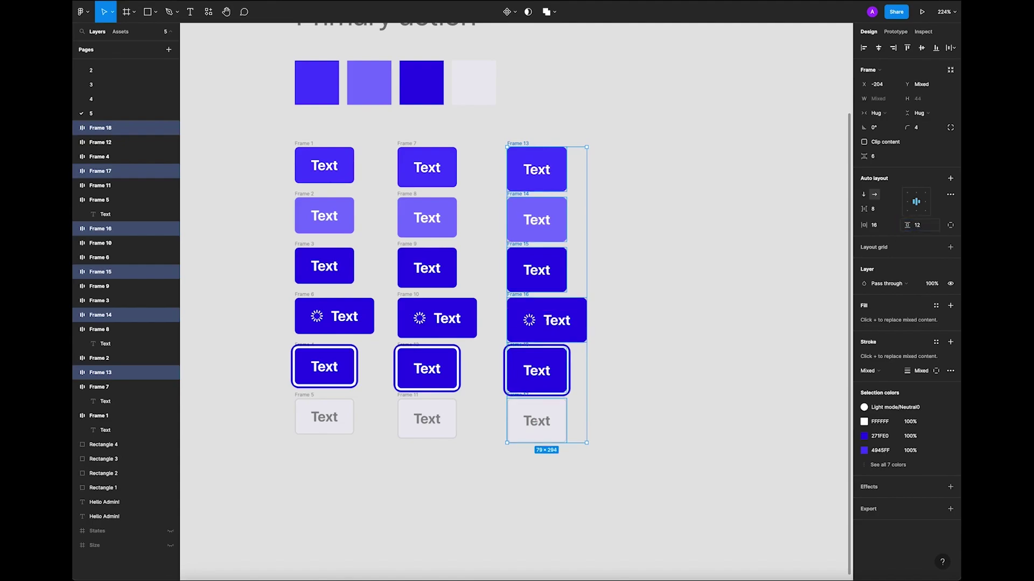
Increase the vertical spacing between the six buttons in the third column to 16.
{"action": "left_click", "coordinate": [742, 221]}
{"action": "left_click_drag", "start_coordinate": [501, 123], "coordinate": [642, 549]}
{"action": "left_click_drag", "start_coordinate": [861, 157], "coordinate": [871, 157]}
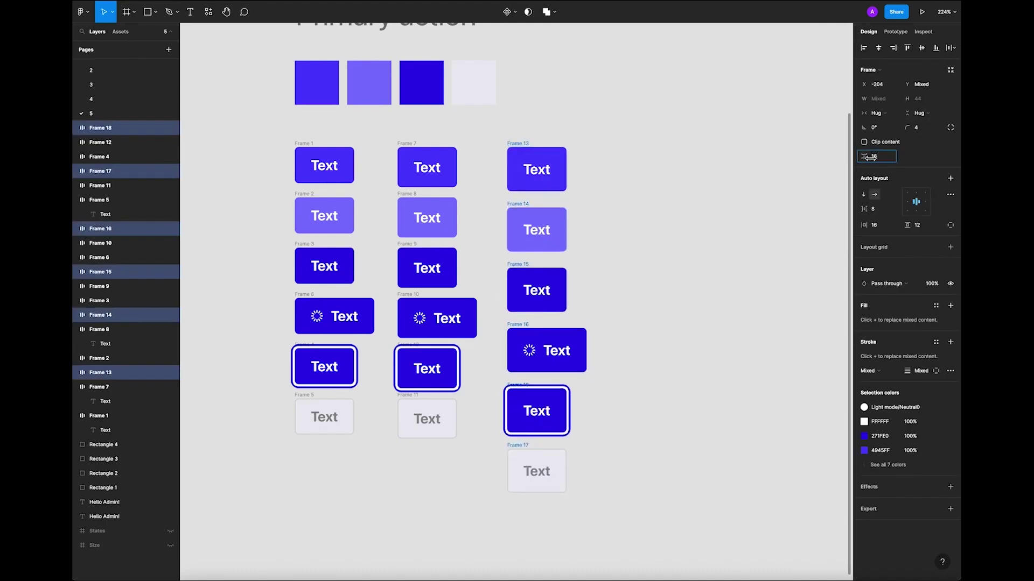
Increase the vertical spacing between the six buttons in the first column to 22.
{"action": "left_click", "coordinate": [585, 187]}
{"action": "left_click_drag", "start_coordinate": [274, 140], "coordinate": [490, 452]}
{"action": "left_click", "coordinate": [680, 153]}
{"action": "left_click_drag", "start_coordinate": [273, 131], "coordinate": [386, 450]}
{"action": "left_click_drag", "start_coordinate": [863, 157], "coordinate": [868, 157]}
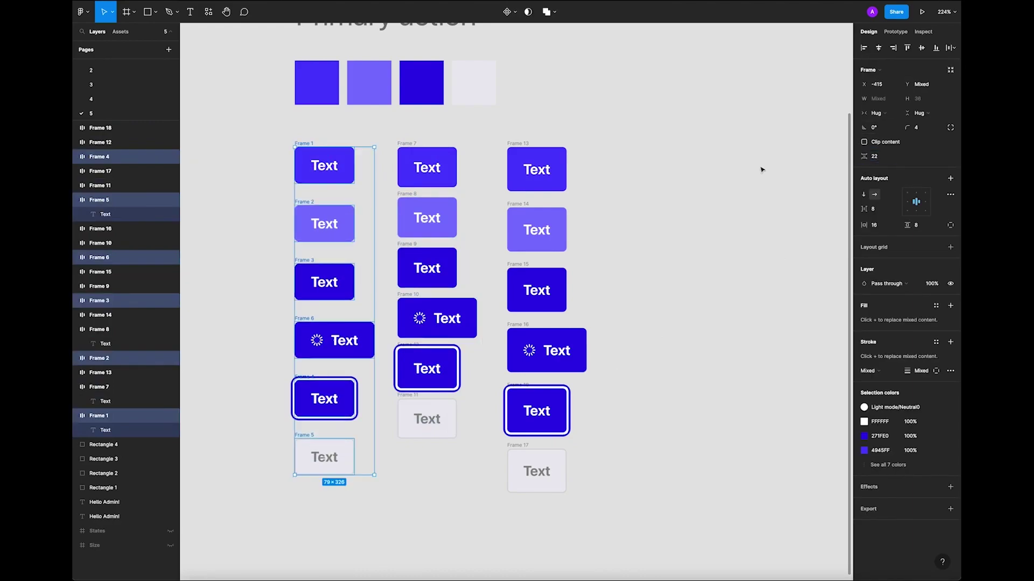
Increase the second column's vertical spacing so its rows line up with those of the first column.
{"action": "left_click", "coordinate": [783, 165]}
{"action": "left_click_drag", "start_coordinate": [382, 135], "coordinate": [493, 487]}
{"action": "left_click_drag", "start_coordinate": [865, 157], "coordinate": [872, 159]}
{"action": "left_click", "coordinate": [662, 180]}
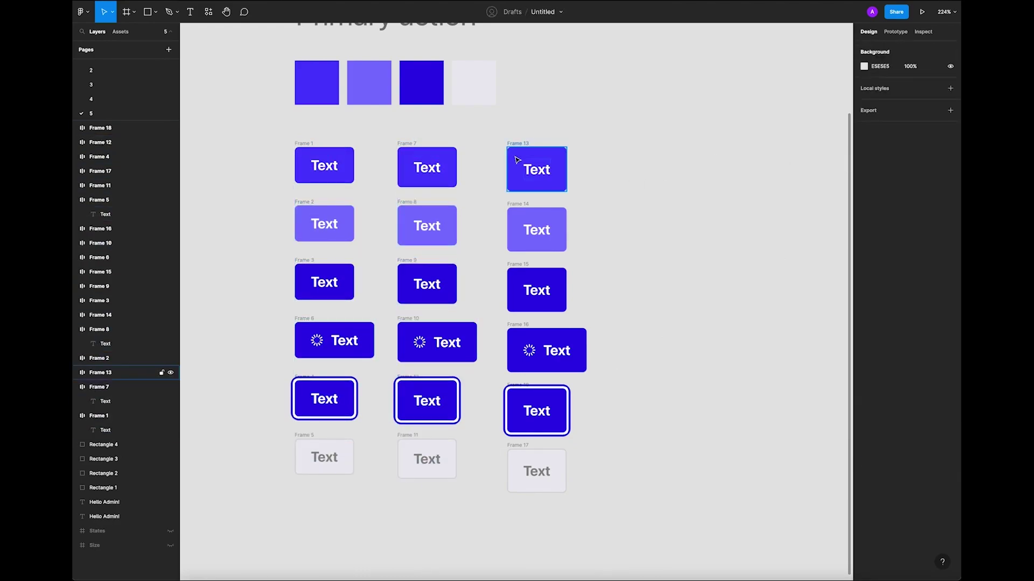
Start a batch rename of the three first-row buttons with the pattern "Type=Primary, Size=S,".
{"action": "scroll", "coordinate": [502, 146], "scroll_direction": "down", "scroll_amount": 2}
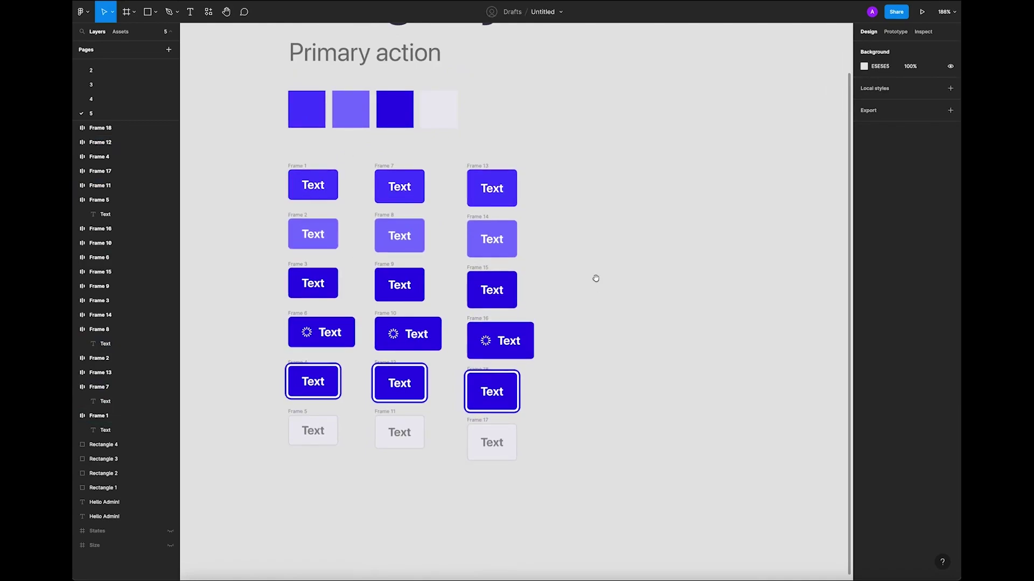
{"action": "left_click_drag", "start_coordinate": [596, 281], "coordinate": [614, 276]}
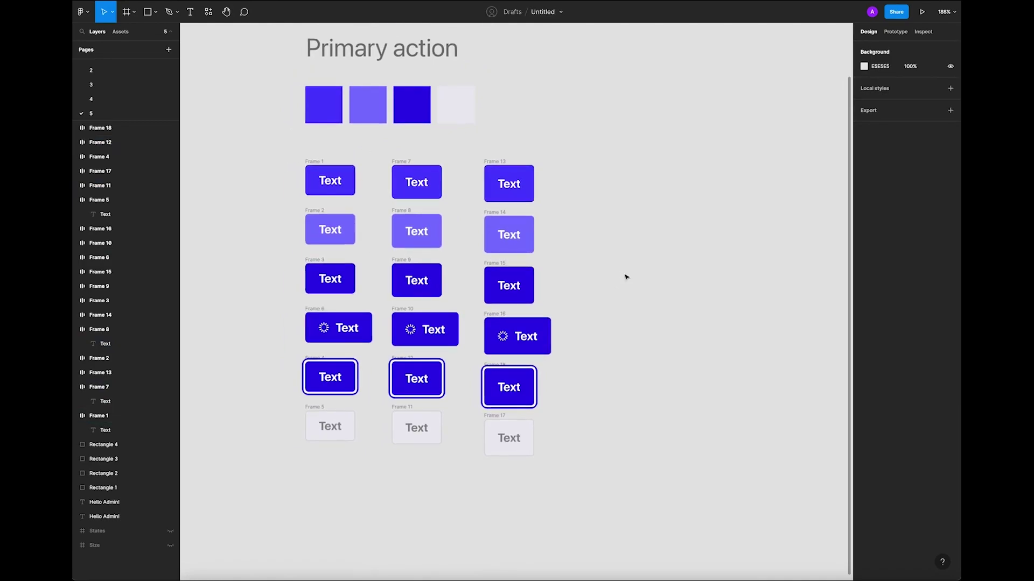
{"action": "left_click_drag", "start_coordinate": [280, 142], "coordinate": [600, 211]}
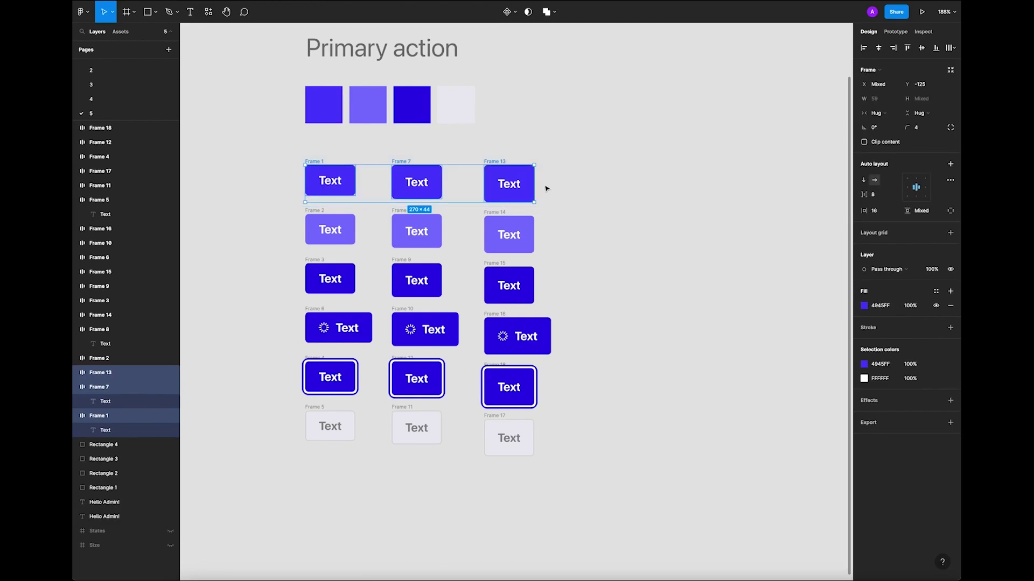
{"action": "key", "text": "ctrl+r"}
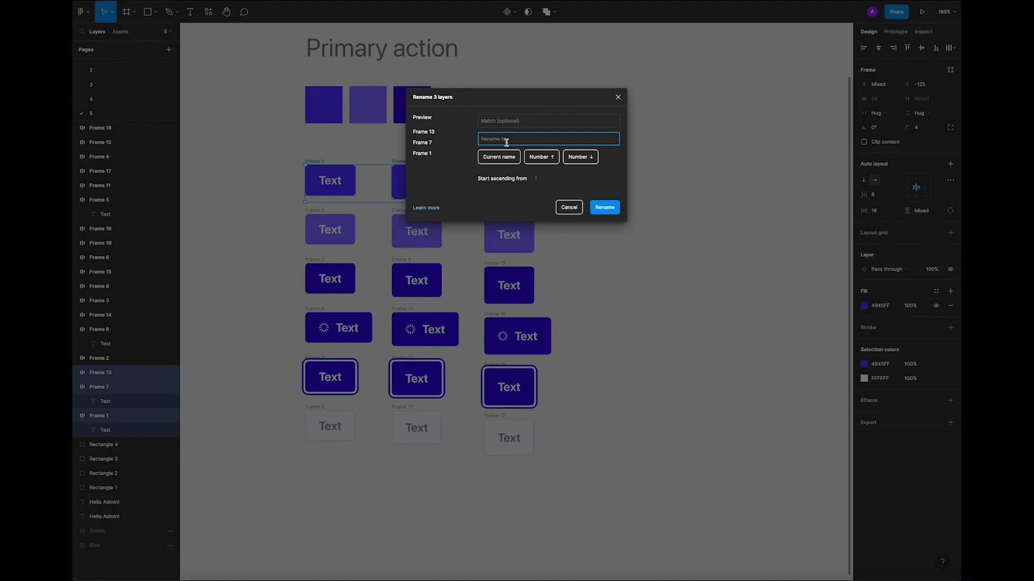
{"action": "type", "text": "Tyu"}
{"action": "type", "text": "e=prim"}
{"action": "key", "text": "BackSpace"}
{"action": "key", "text": "BackSpace"}
{"action": "key", "text": "BackSpace"}
{"action": "type", "text": "mary, Size=S,"}
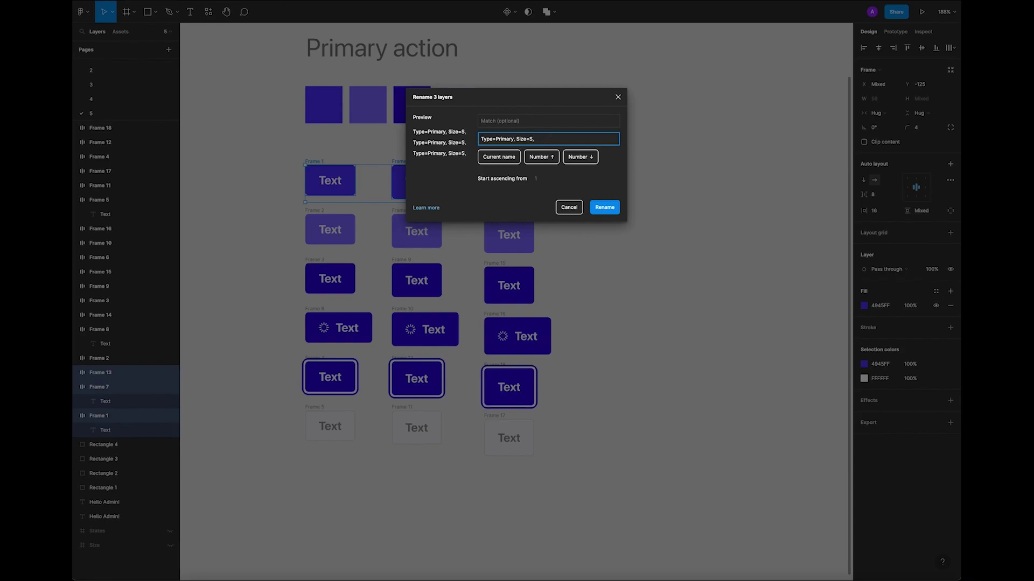
Append the property Icon=False to the rename pattern of the first-row buttons.
{"action": "type", "text": "Icon=True"}
{"action": "left_click_drag", "start_coordinate": [564, 138], "coordinate": [548, 139]}
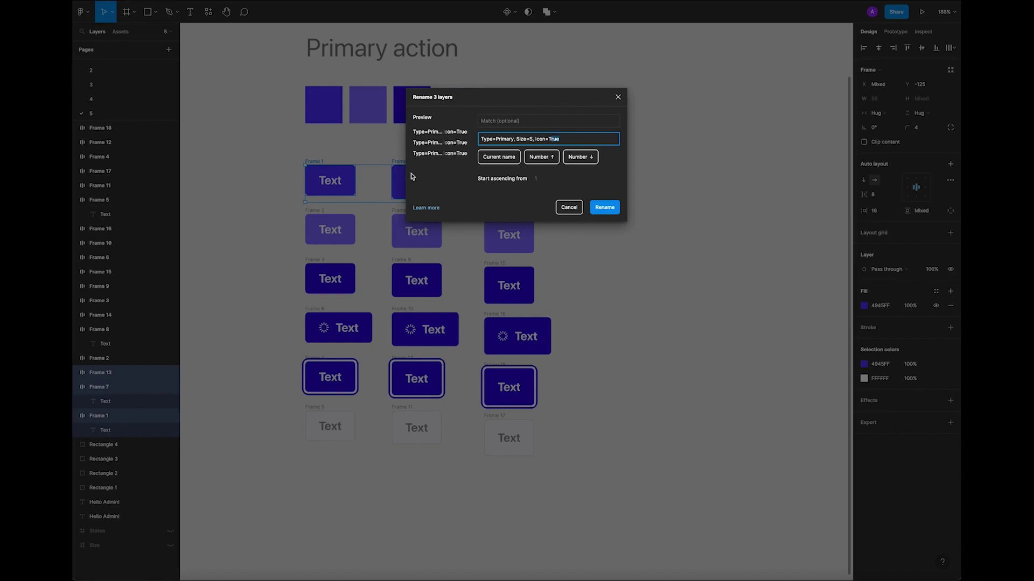
{"action": "left_click", "coordinate": [569, 138]}
{"action": "key", "text": "BackSpace"}
{"action": "key", "text": "BackSpace"}
{"action": "key", "text": "BackSpace"}
Insert State=Default between the type and size in the rename pattern and apply it to the three buttons.
{"action": "key", "text": "BackSpace"}
{"action": "type", "text": "False"}
{"action": "left_click", "coordinate": [515, 139]}
{"action": "type", "text": "Sate"}
{"action": "key", "text": "BackSpace"}
{"action": "key", "text": "BackSpace"}
{"action": "key", "text": "BackSpace"}
{"action": "type", "text": "tate="}
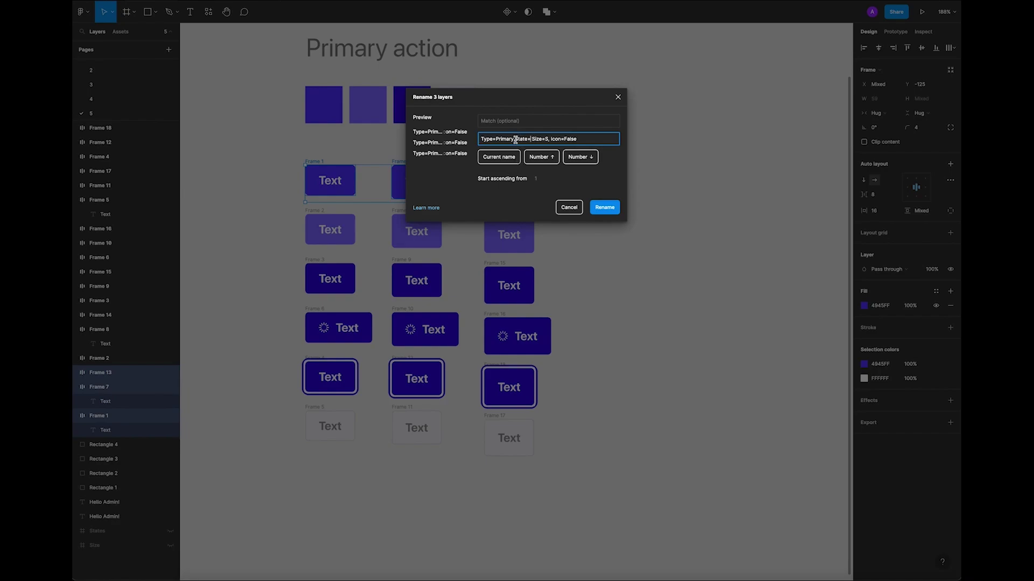
{"action": "left_click", "coordinate": [580, 139]}
{"action": "left_click", "coordinate": [533, 140]}
{"action": "type", "text": "Defa"}
{"action": "key", "text": "BackSpace"}
{"action": "key", "text": "BackSpace"}
{"action": "key", "text": "BackSpace"}
{"action": "type", "text": "fault,"}
{"action": "left_click", "coordinate": [550, 139]}
{"action": "key", "text": "BackSpace"}
{"action": "left_click", "coordinate": [605, 208]}
Create multiple components from all the buttons and combine them as variants.
{"action": "left_click", "coordinate": [625, 237]}
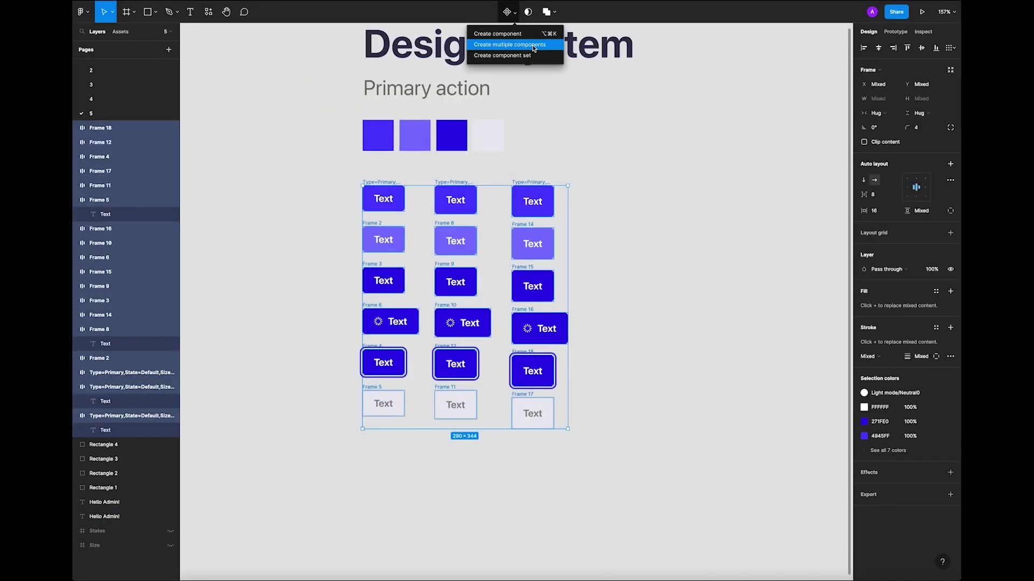
{"action": "left_click", "coordinate": [527, 48]}
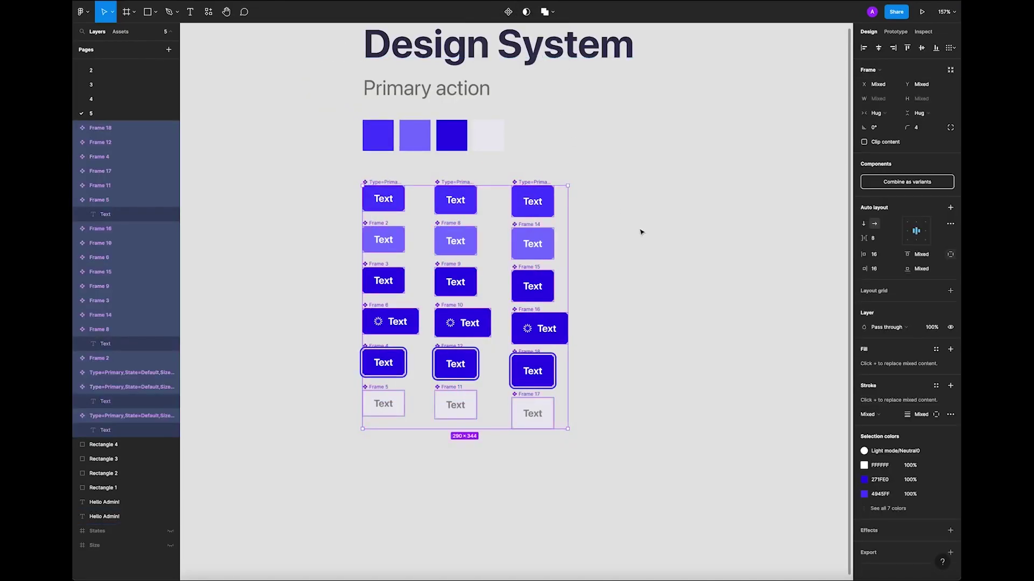
{"action": "left_click", "coordinate": [909, 183]}
Name the new component set Primary.
{"action": "type", "text": "Primary"}
{"action": "left_click_drag", "start_coordinate": [365, 176], "coordinate": [374, 176]}
{"action": "left_click", "coordinate": [289, 196]}
Examine the Primary component set's properties and its conflicting first-row variants.
{"action": "left_click", "coordinate": [381, 174]}
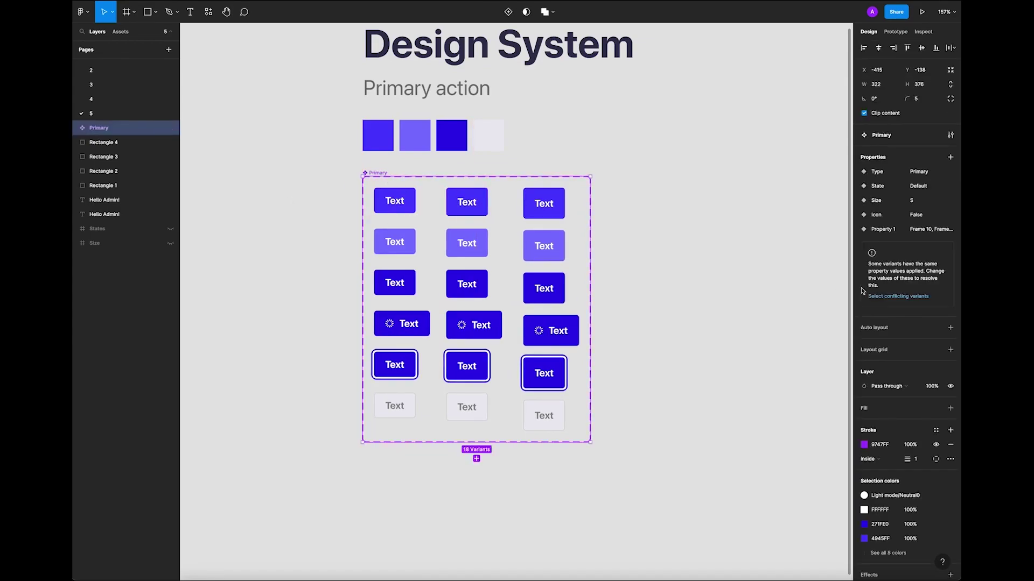
{"action": "left_click", "coordinate": [915, 300]}
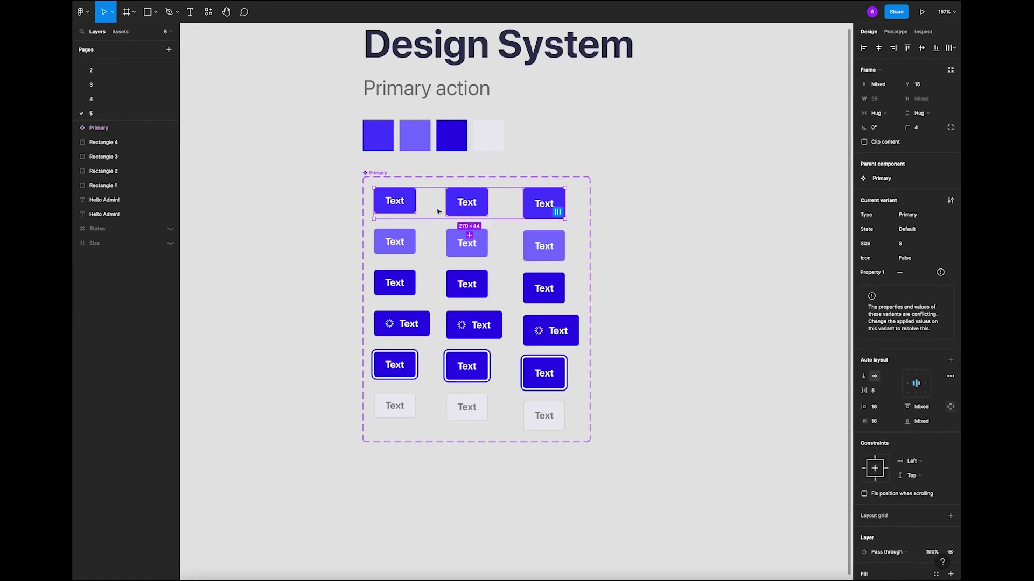
{"action": "left_click", "coordinate": [669, 216]}
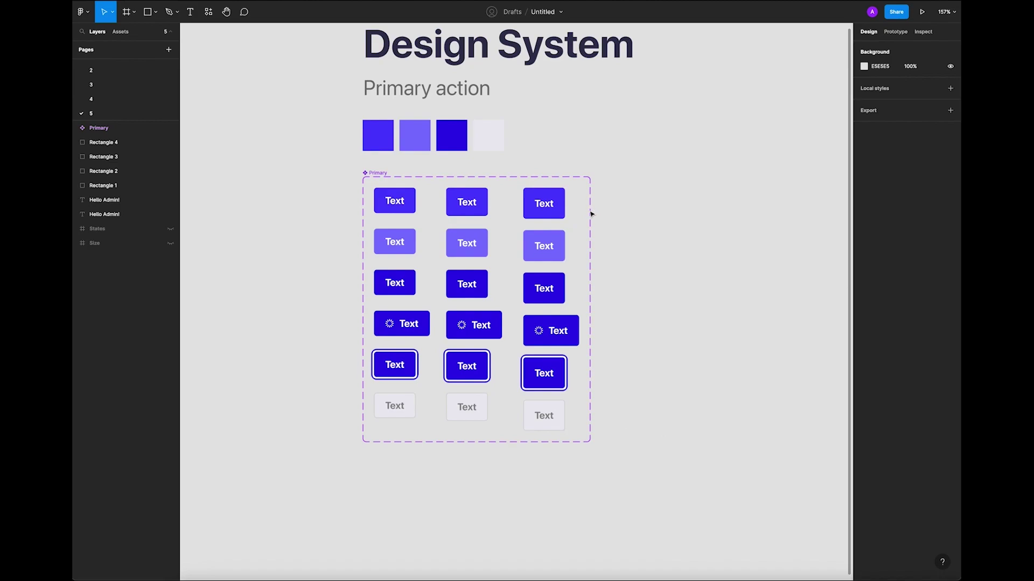
{"action": "left_click", "coordinate": [401, 191]}
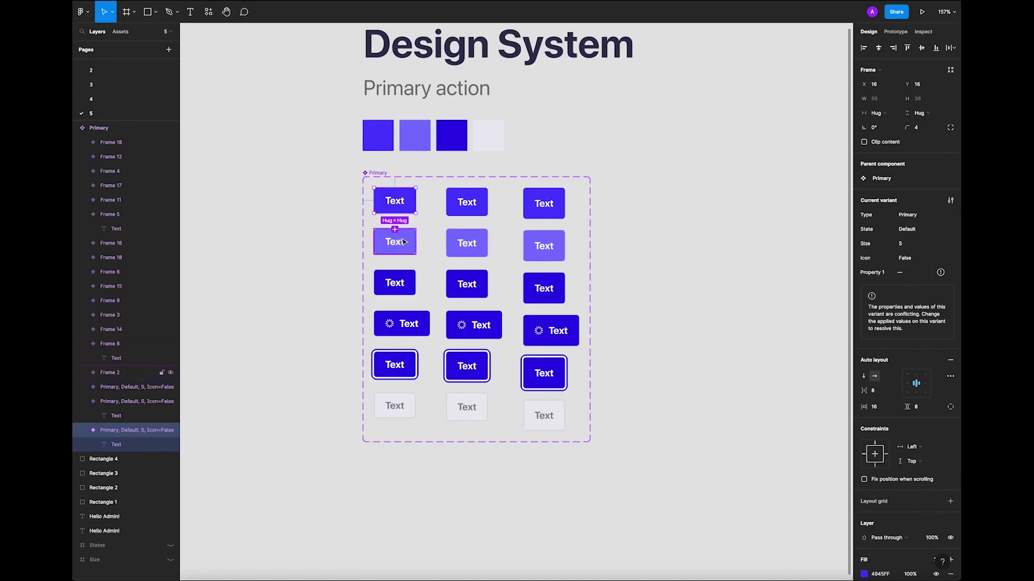
{"action": "left_click_drag", "start_coordinate": [367, 227], "coordinate": [583, 428]}
{"action": "left_click", "coordinate": [658, 394]}
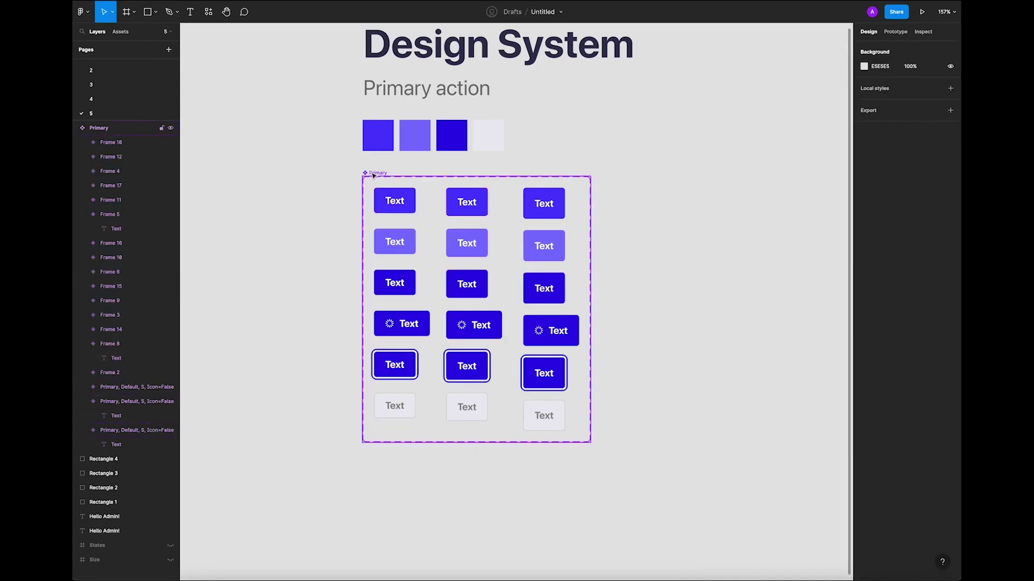
{"action": "left_click", "coordinate": [401, 204]}
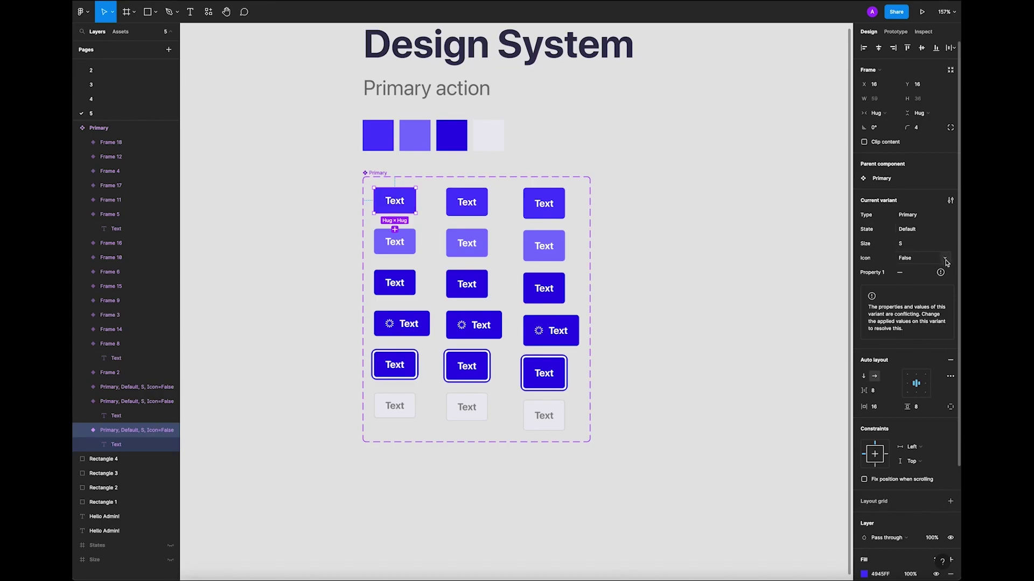
Set the Size property of the first-row variant in the second column to a new value, M.
{"action": "left_click", "coordinate": [467, 202]}
{"action": "left_click", "coordinate": [915, 244]}
{"action": "left_click", "coordinate": [916, 262]}
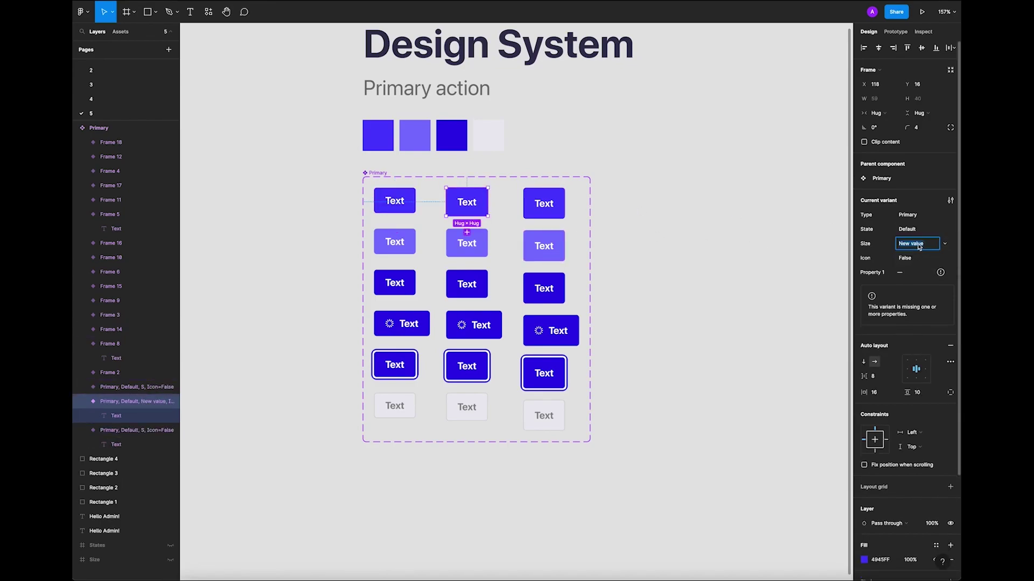
{"action": "type", "text": "M"}
{"action": "key", "text": "Return"}
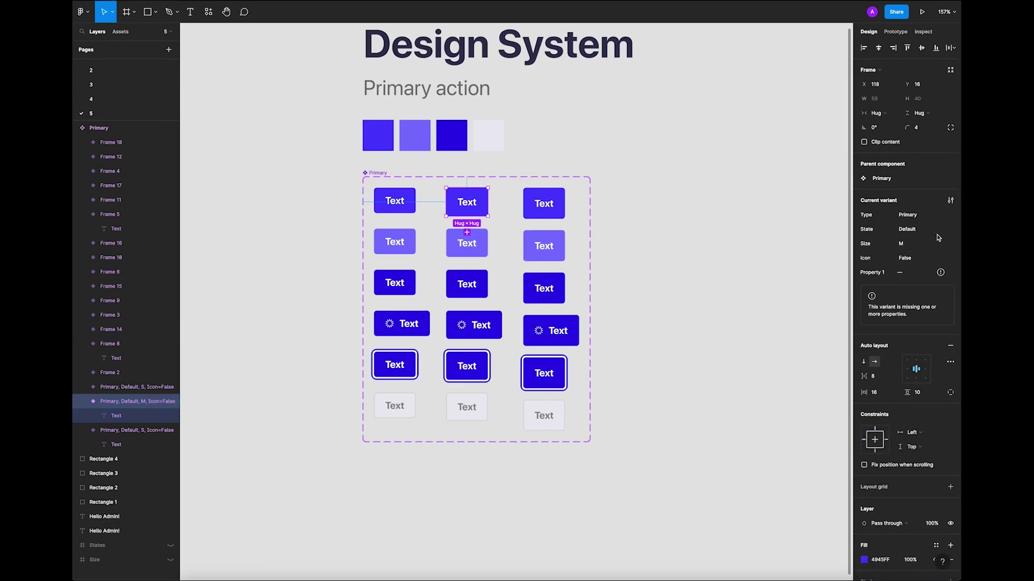
Set the Size of the first-row variant in the third column to a new value, L, and check the row's sizes.
{"action": "left_click", "coordinate": [550, 204]}
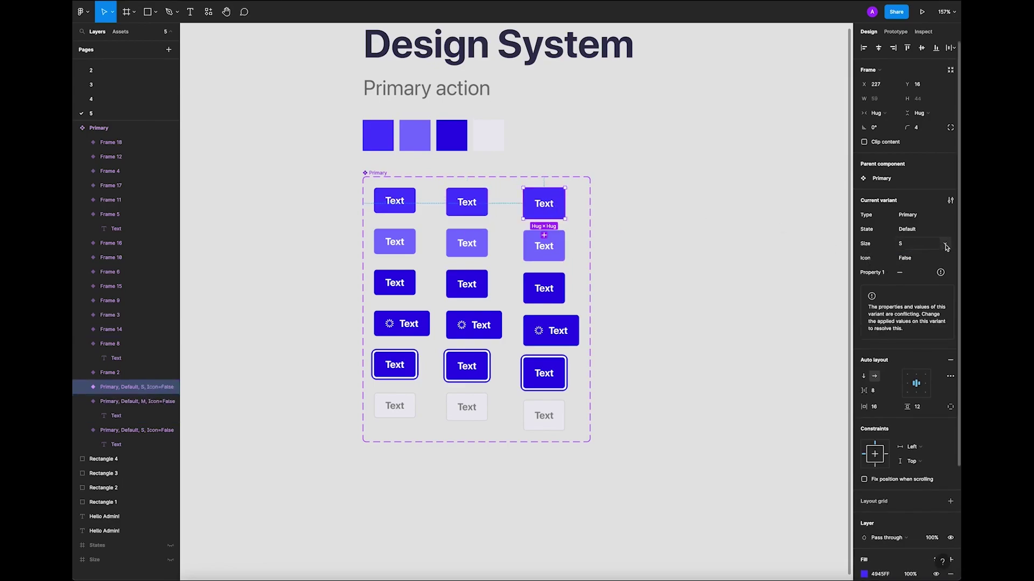
{"action": "left_click", "coordinate": [916, 244]}
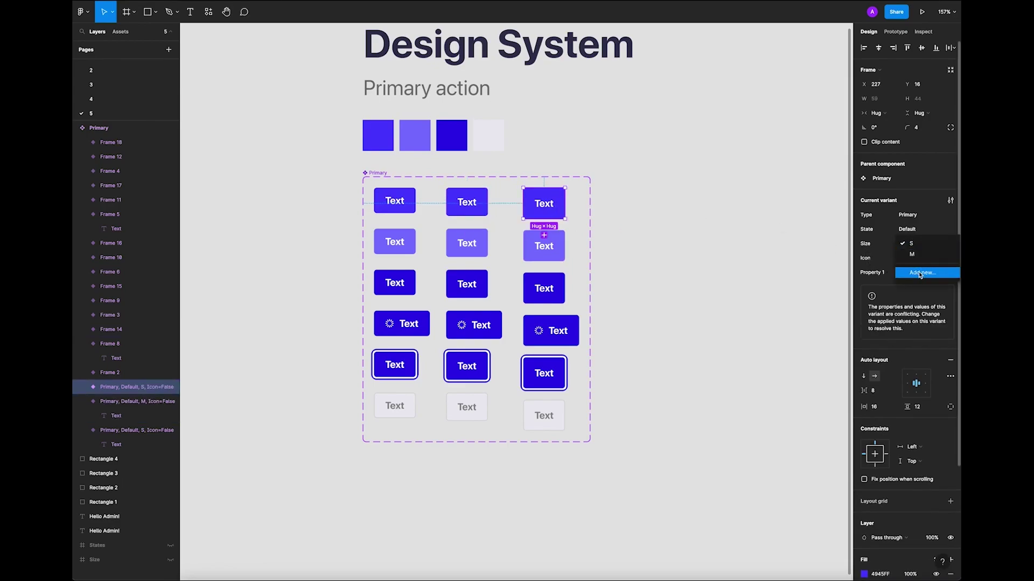
{"action": "left_click", "coordinate": [921, 273]}
{"action": "type", "text": "L"}
{"action": "key", "text": "Return"}
{"action": "key", "text": "Escape"}
{"action": "left_click", "coordinate": [383, 201]}
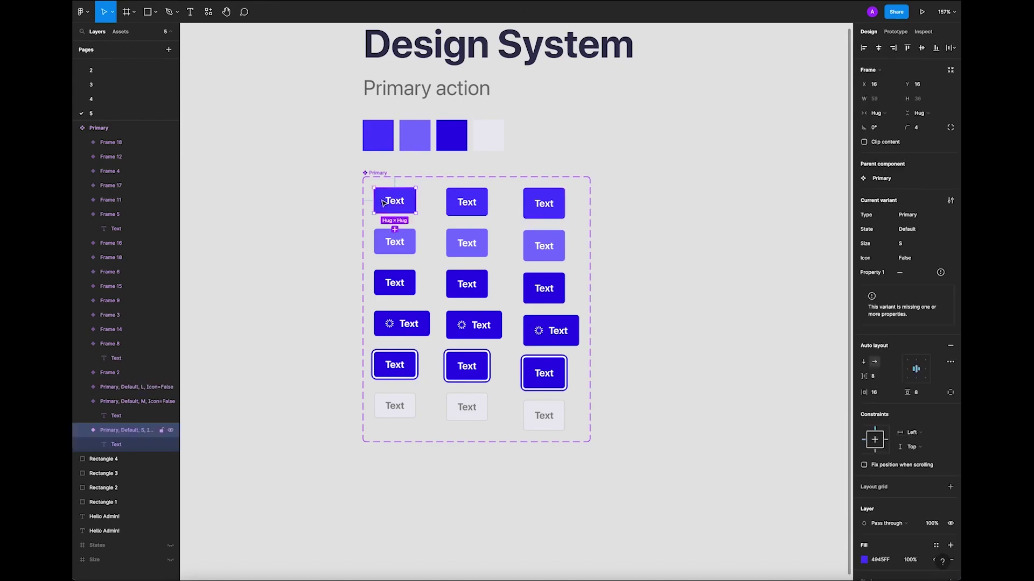
{"action": "left_click", "coordinate": [478, 208]}
{"action": "left_click", "coordinate": [560, 203]}
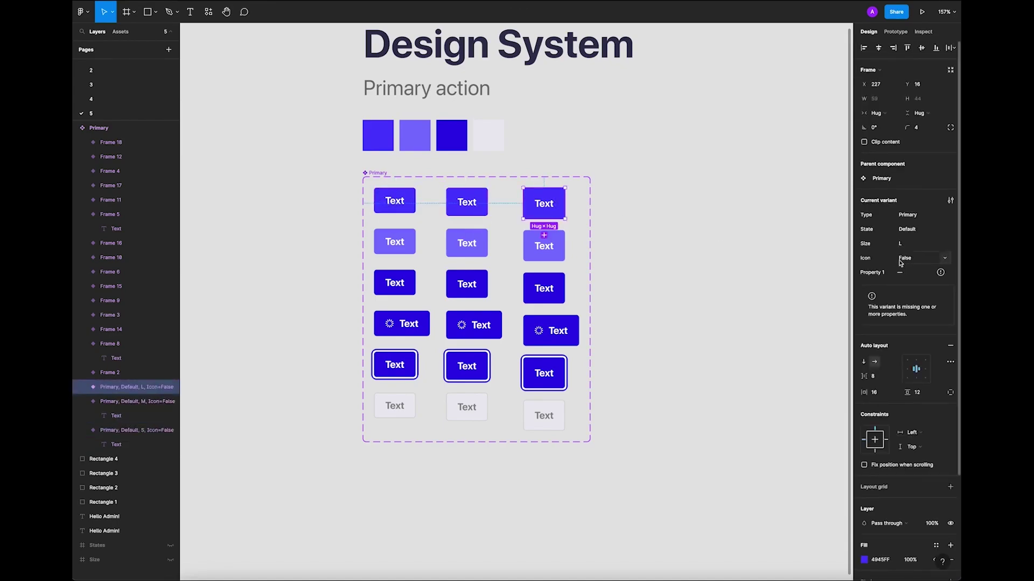
{"action": "left_click", "coordinate": [692, 243]}
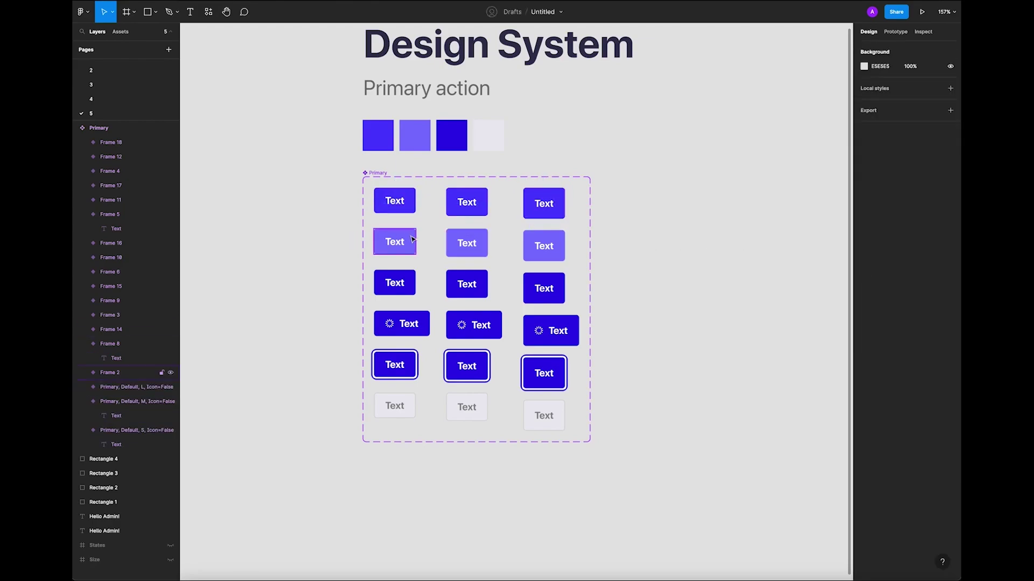
Set the Type property of the light purple variant in the first column to Primary.
{"action": "left_click_drag", "start_coordinate": [328, 232], "coordinate": [631, 259]}
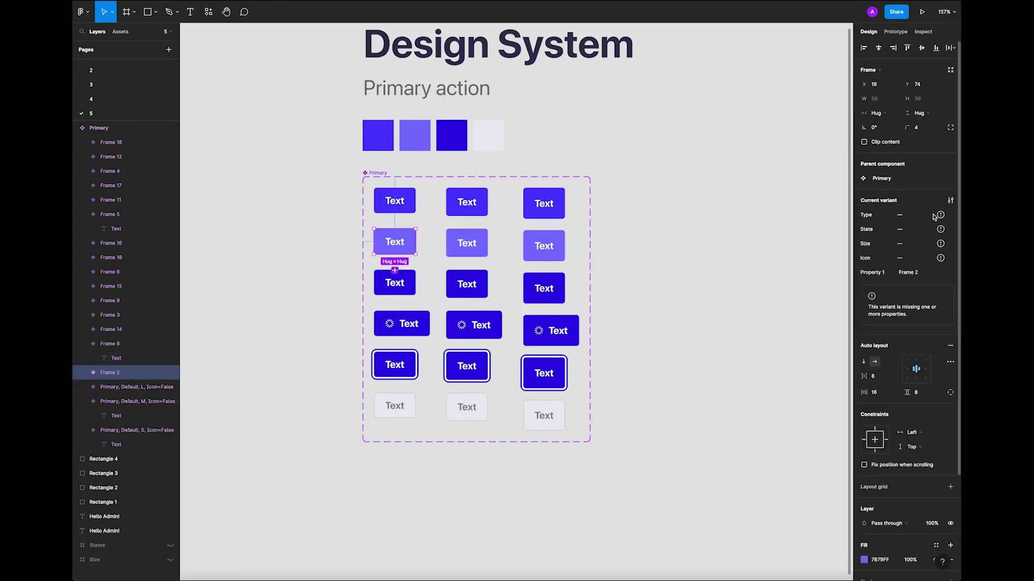
{"action": "left_click", "coordinate": [934, 215]}
{"action": "left_click", "coordinate": [926, 222]}
{"action": "left_click", "coordinate": [646, 205]}
{"action": "left_click", "coordinate": [375, 174]}
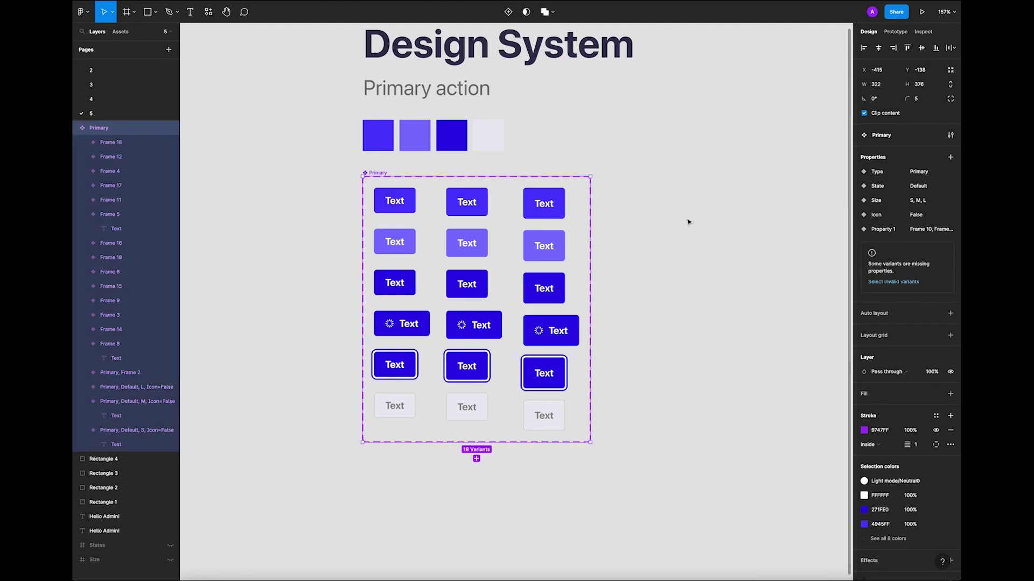
{"action": "left_click", "coordinate": [688, 221]}
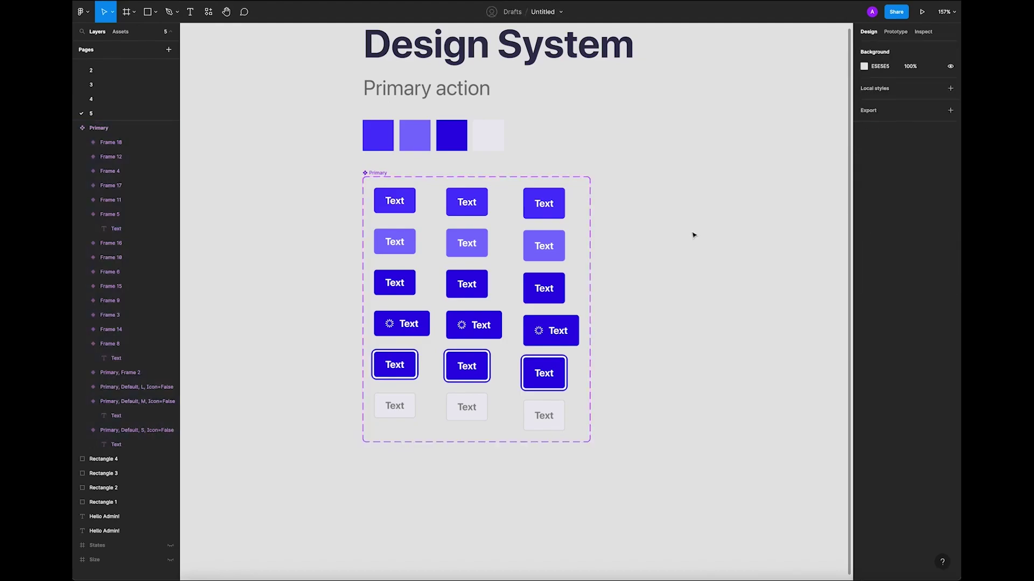
Set the State of the first column's light purple variant to a new value, Hover.
{"action": "left_click_drag", "start_coordinate": [296, 224], "coordinate": [508, 259]}
{"action": "left_click", "coordinate": [395, 242]}
{"action": "left_click", "coordinate": [933, 230]}
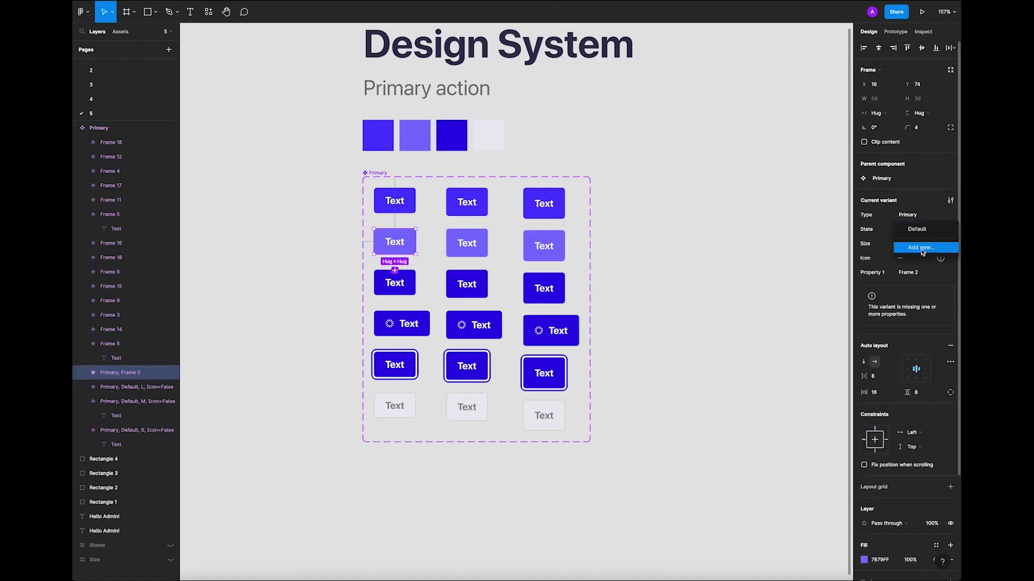
{"action": "left_click", "coordinate": [925, 250]}
{"action": "type", "text": "Hover"}
{"action": "key", "text": "Return"}
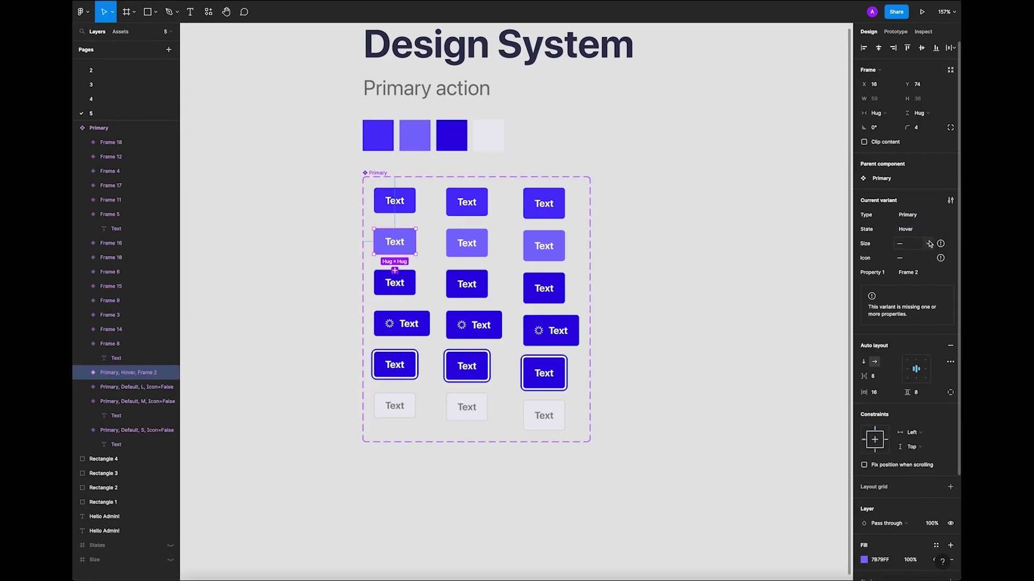
Set the Size of the first column's light purple variant to S and its Icon property to False.
{"action": "left_click", "coordinate": [927, 244]}
{"action": "left_click", "coordinate": [924, 248]}
{"action": "left_click", "coordinate": [929, 259]}
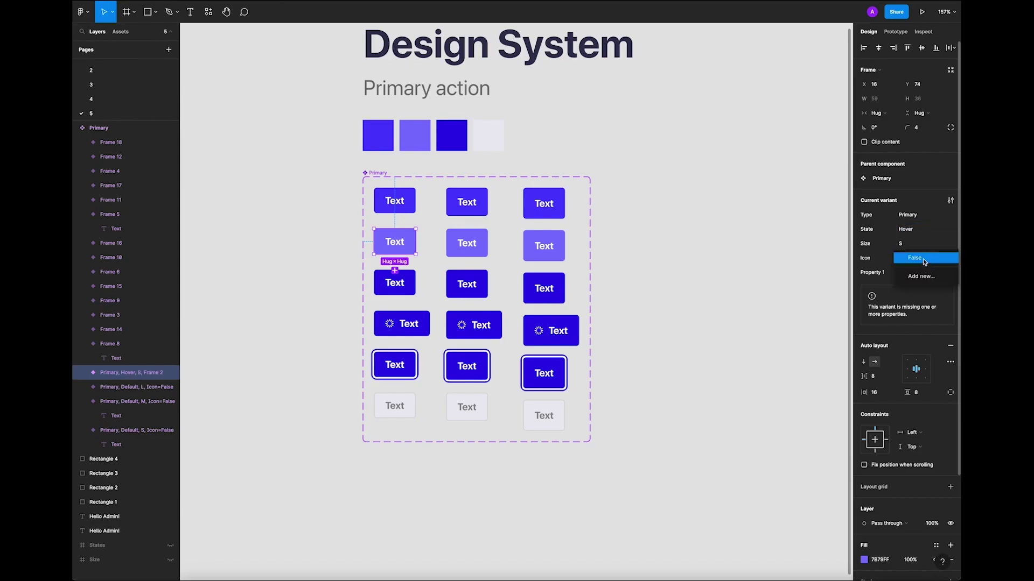
{"action": "left_click", "coordinate": [924, 258]}
{"action": "left_click", "coordinate": [754, 243]}
Set the second-column light purple variant to Type Primary, State Hover, Size M and Icon False.
{"action": "left_click", "coordinate": [469, 240]}
{"action": "left_click", "coordinate": [928, 215]}
{"action": "left_click", "coordinate": [927, 230]}
{"action": "left_click", "coordinate": [929, 231]}
{"action": "left_click", "coordinate": [924, 240]}
{"action": "left_click", "coordinate": [918, 244]}
{"action": "left_click", "coordinate": [921, 255]}
{"action": "left_click", "coordinate": [920, 259]}
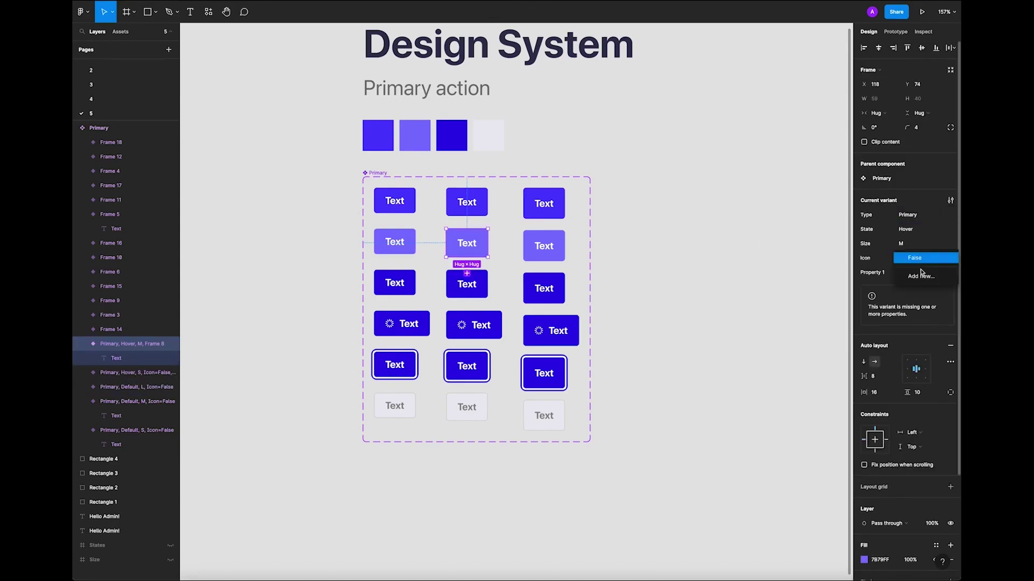
{"action": "left_click", "coordinate": [920, 258]}
Set the third-column light purple variant to Type Primary, State Hover, Size L and Icon False.
{"action": "left_click", "coordinate": [547, 246]}
{"action": "left_click", "coordinate": [929, 215]}
{"action": "left_click", "coordinate": [927, 230]}
{"action": "left_click", "coordinate": [930, 230]}
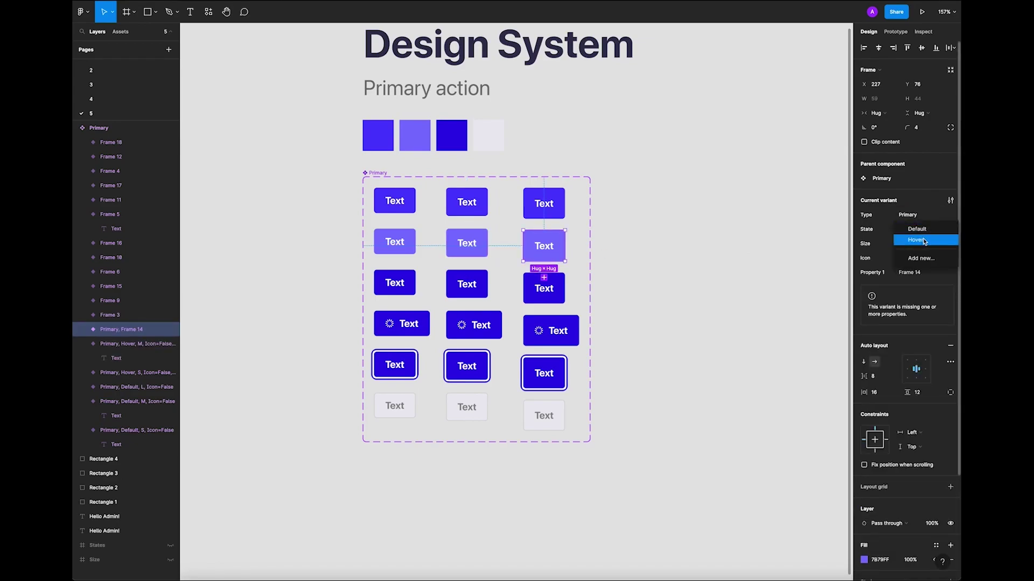
{"action": "left_click", "coordinate": [924, 241]}
{"action": "left_click", "coordinate": [918, 244]}
{"action": "left_click", "coordinate": [921, 265]}
{"action": "left_click", "coordinate": [936, 260]}
{"action": "left_click", "coordinate": [922, 259]}
{"action": "left_click", "coordinate": [336, 283]}
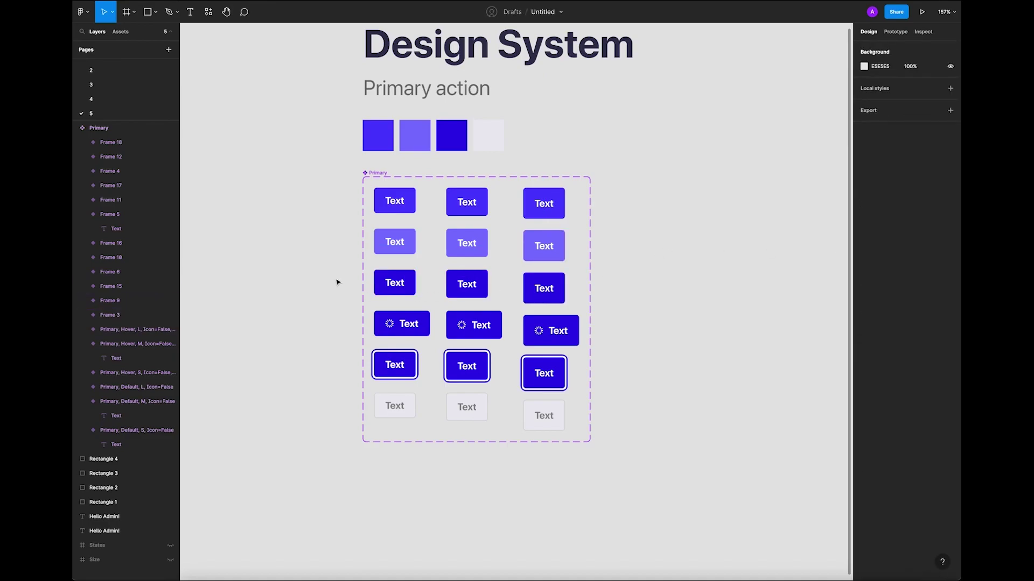
Set the Type of the three third-row dark blue variants to Primary and their State to a new value, Active.
{"action": "left_click_drag", "start_coordinate": [336, 283], "coordinate": [611, 295]}
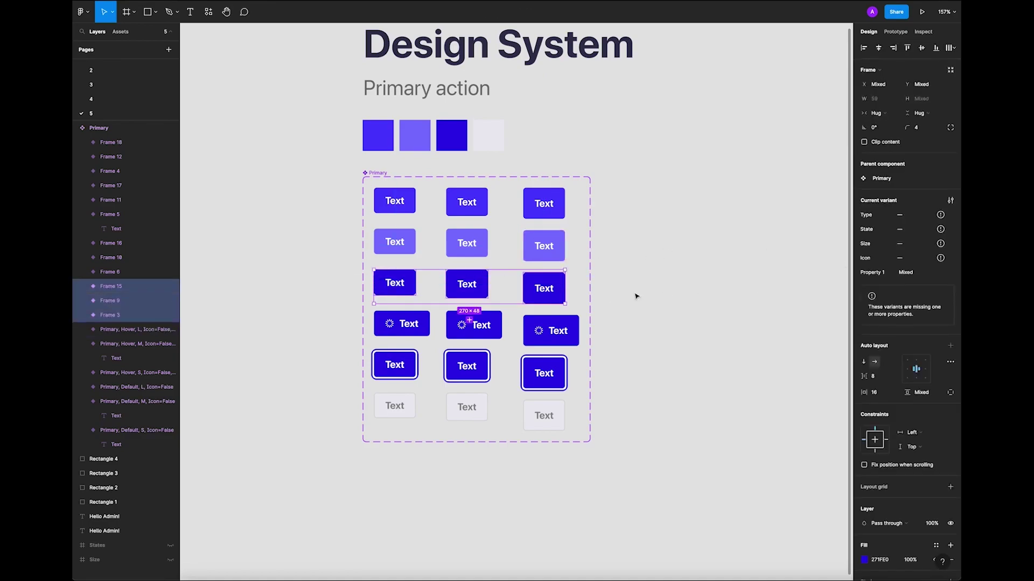
{"action": "left_click", "coordinate": [420, 292]}
{"action": "left_click", "coordinate": [405, 287]}
{"action": "left_click", "coordinate": [477, 288], "text": "shift"}
{"action": "left_click", "coordinate": [540, 285], "text": "shift"}
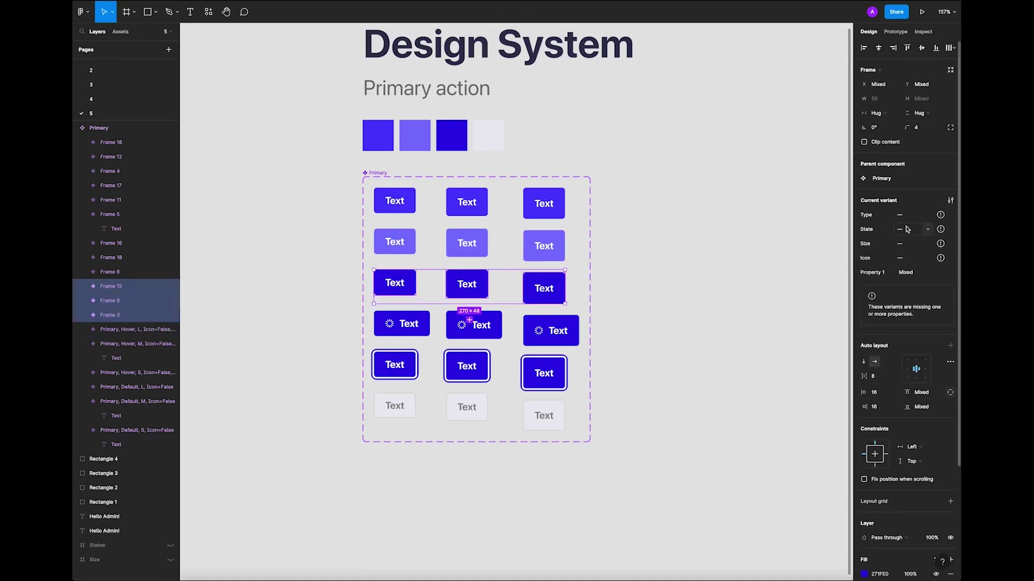
{"action": "left_click", "coordinate": [927, 214]}
{"action": "left_click", "coordinate": [922, 232]}
{"action": "left_click", "coordinate": [924, 230]}
{"action": "left_click", "coordinate": [926, 259]}
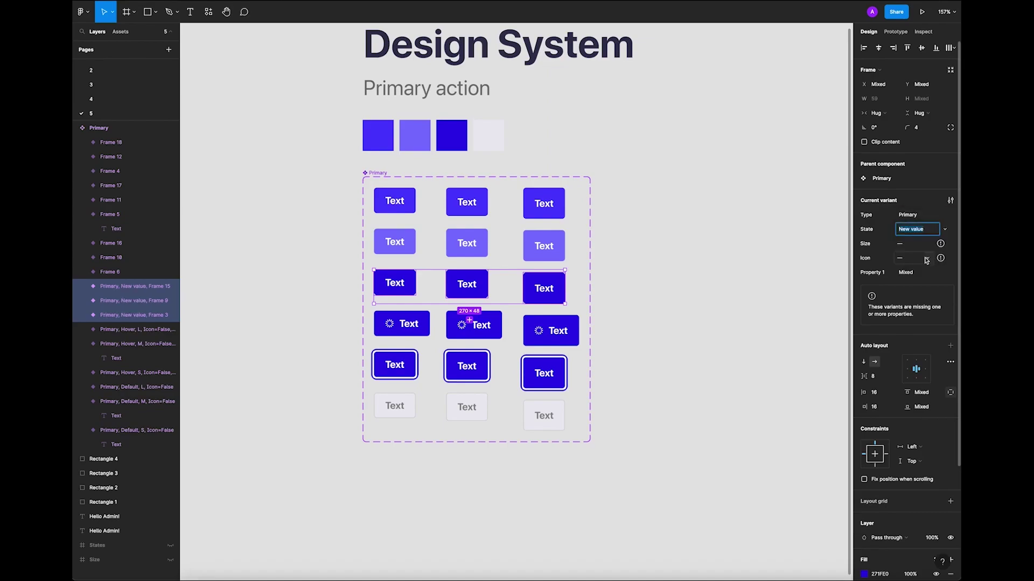
{"action": "type", "text": "Active"}
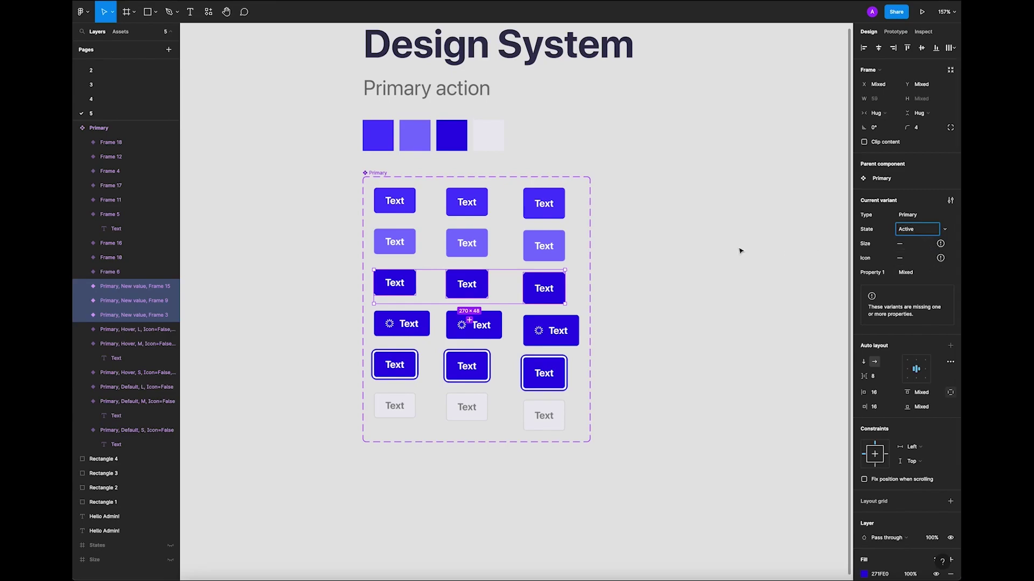
{"action": "left_click", "coordinate": [738, 260]}
Set the Sizes of the three Active-state variants to S, M and L from the first to the third column.
{"action": "left_click", "coordinate": [401, 278]}
{"action": "left_click", "coordinate": [928, 245]}
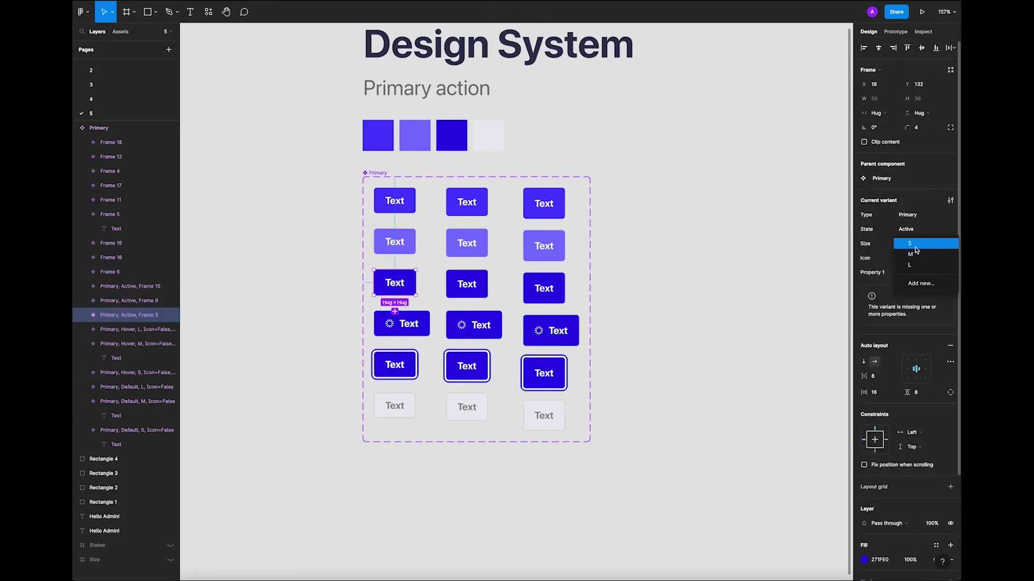
{"action": "left_click", "coordinate": [915, 246]}
{"action": "left_click", "coordinate": [481, 291]}
{"action": "left_click", "coordinate": [925, 246]}
{"action": "left_click", "coordinate": [920, 255]}
{"action": "left_click", "coordinate": [553, 295]}
{"action": "left_click", "coordinate": [923, 243]}
{"action": "type", "text": "L"}
{"action": "key", "text": "Return"}
{"action": "left_click", "coordinate": [718, 286]}
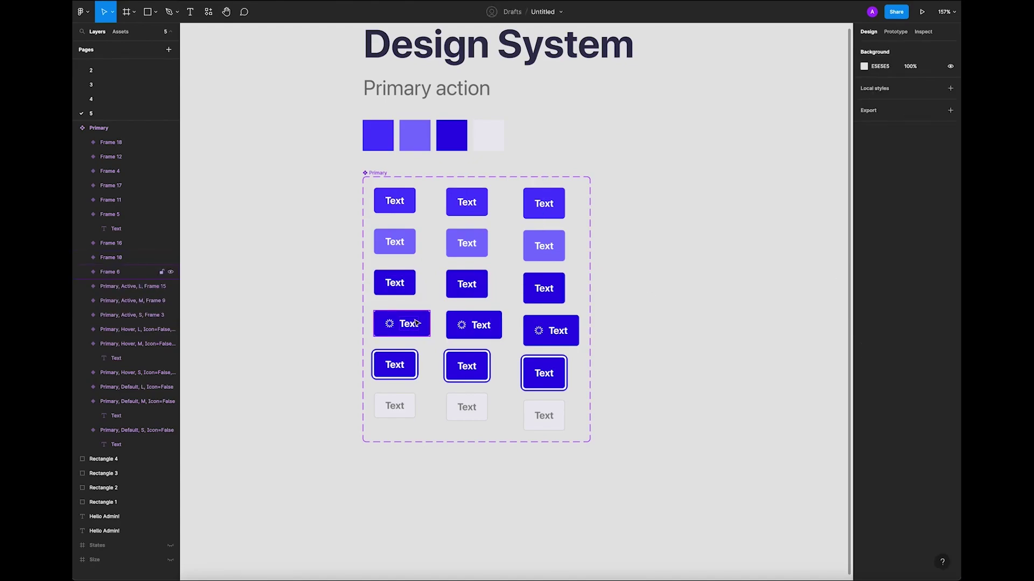
Set the Type of the three spinner-icon variants to Primary and their State to a new value, Load.
{"action": "left_click_drag", "start_coordinate": [318, 322], "coordinate": [618, 334]}
{"action": "left_click_drag", "start_coordinate": [339, 307], "coordinate": [695, 338]}
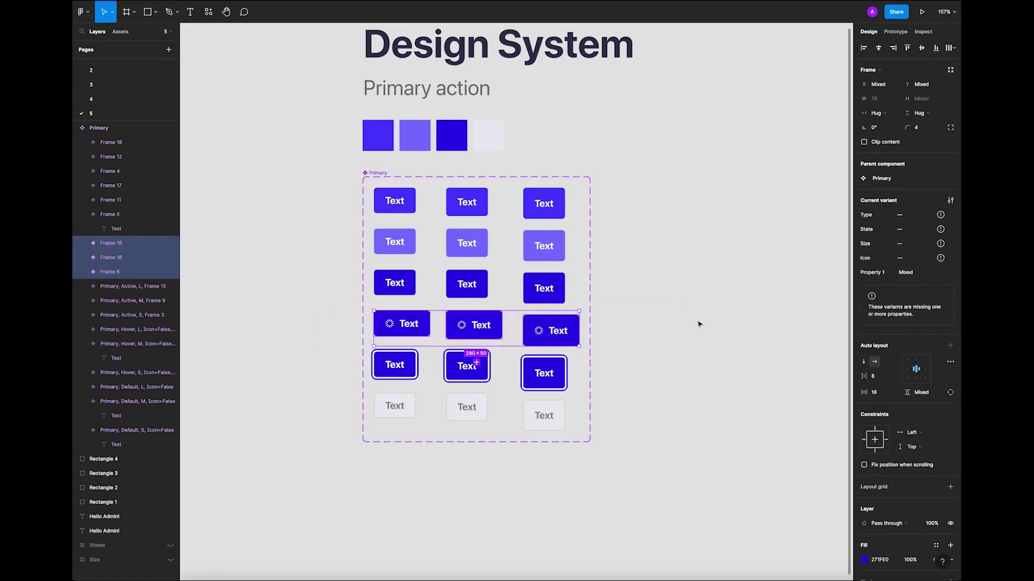
{"action": "left_click", "coordinate": [916, 215]}
{"action": "left_click", "coordinate": [923, 230]}
{"action": "left_click", "coordinate": [926, 231]}
{"action": "left_click", "coordinate": [917, 249]}
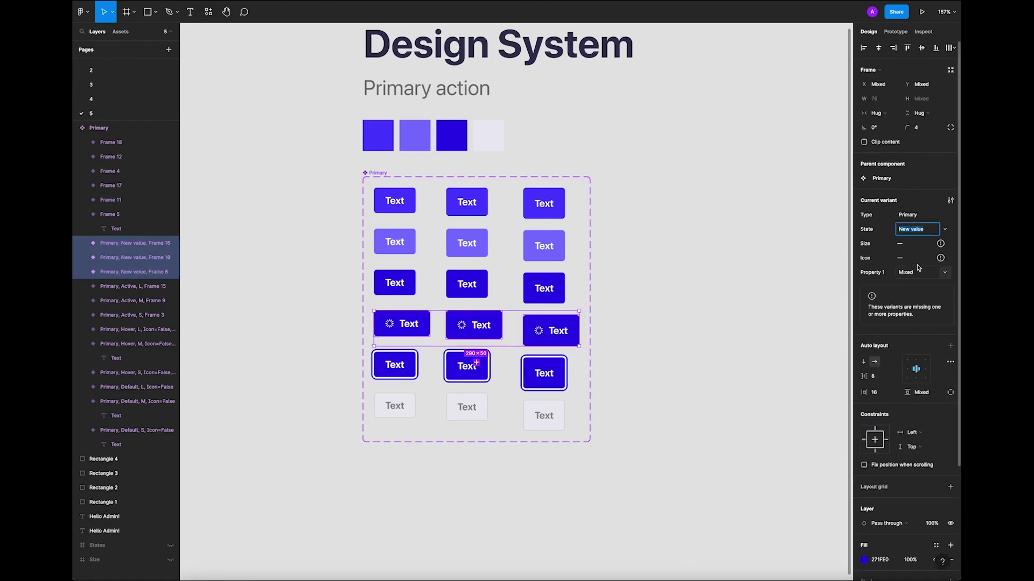
{"action": "type", "text": "Lo"}
{"action": "key", "text": "BackSpace"}
{"action": "key", "text": "BackSpace"}
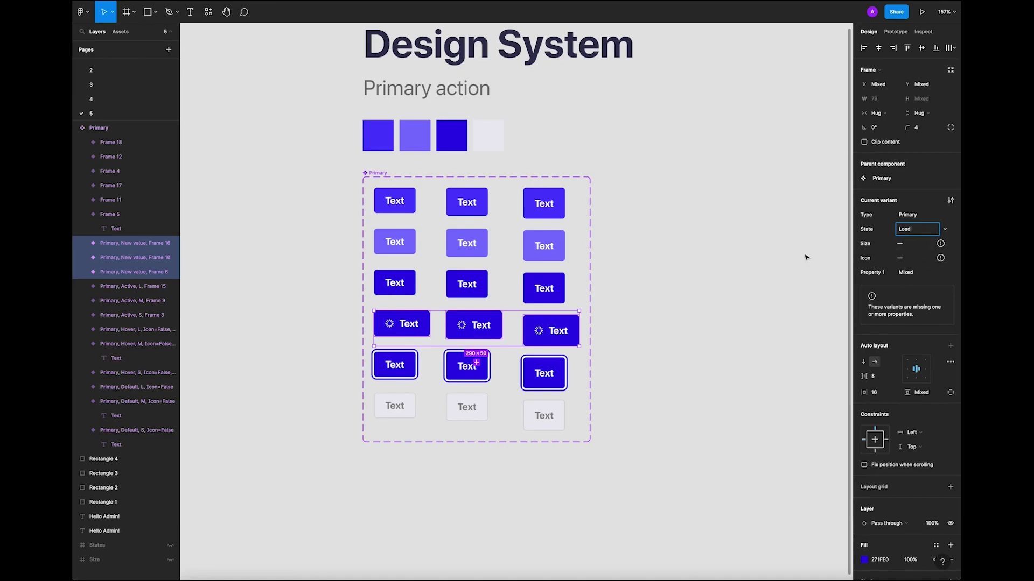
Set the Sizes of the three Load-state variants to S, M and L from the first to the third column.
{"action": "left_click", "coordinate": [418, 324]}
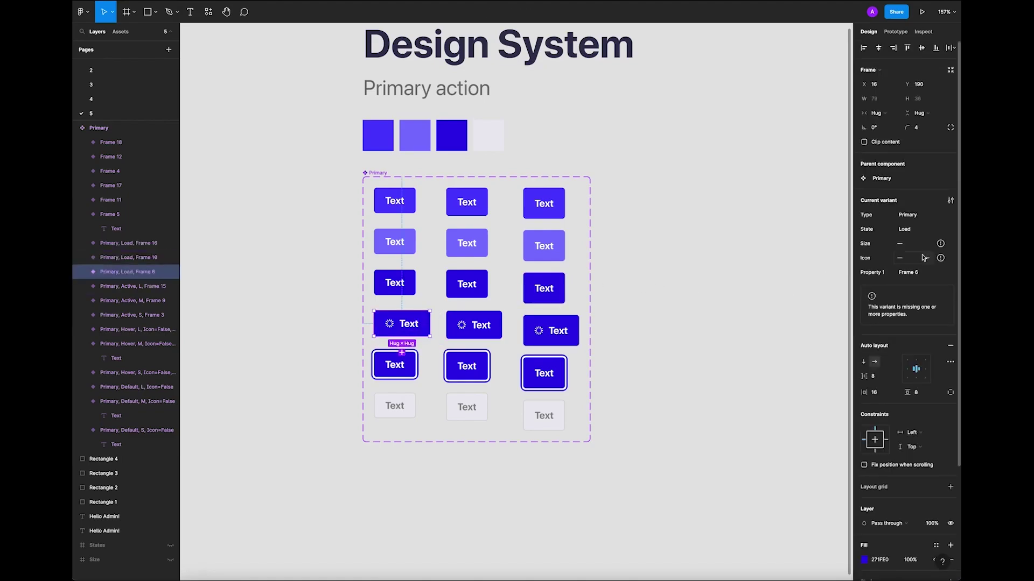
{"action": "left_click", "coordinate": [925, 257]}
{"action": "left_click", "coordinate": [482, 325]}
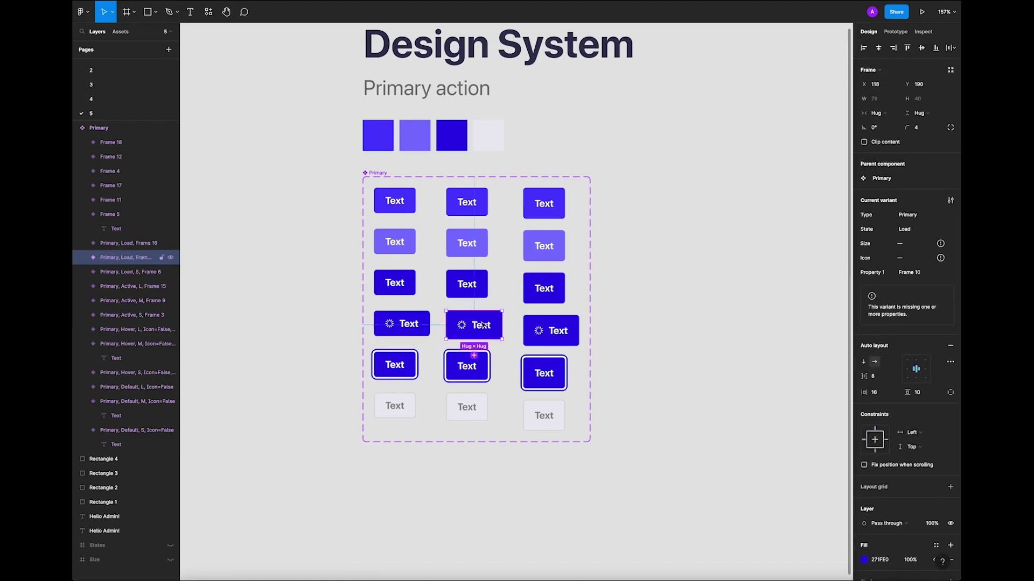
{"action": "left_click", "coordinate": [924, 244]}
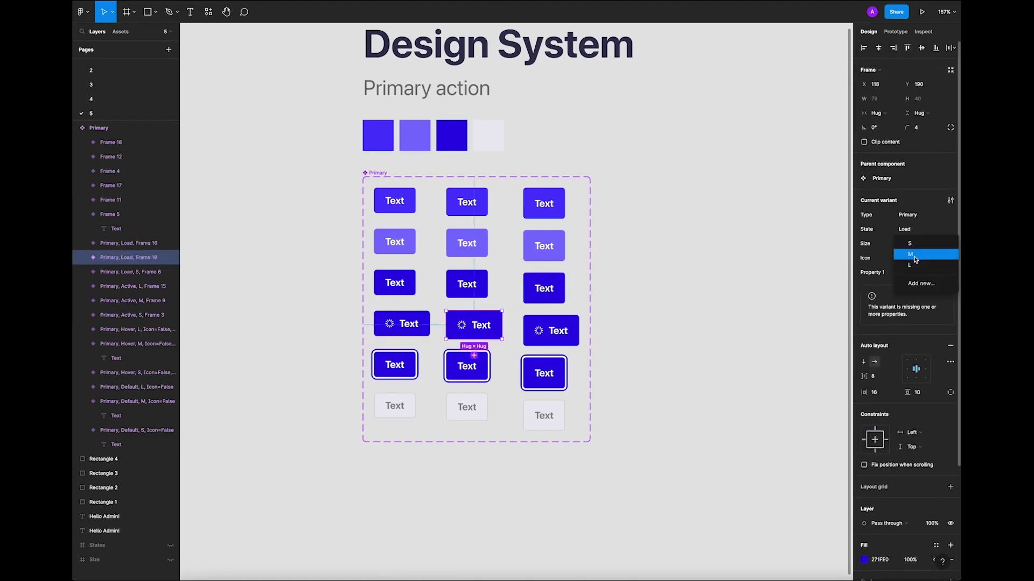
{"action": "left_click", "coordinate": [914, 254]}
{"action": "left_click", "coordinate": [551, 331]}
{"action": "left_click", "coordinate": [924, 244]}
{"action": "left_click", "coordinate": [923, 265]}
{"action": "left_click", "coordinate": [619, 327]}
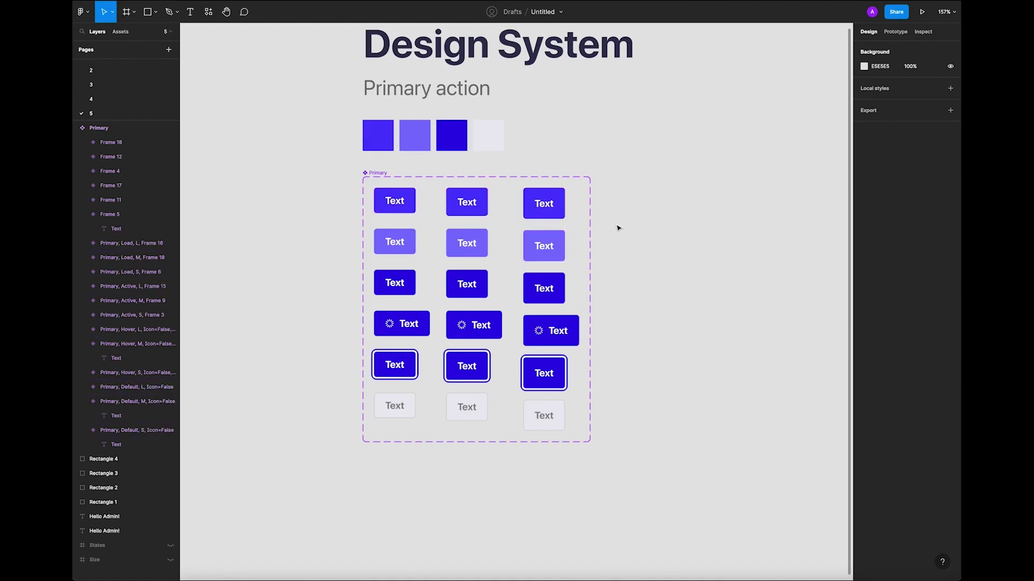
Extend the Primary component set downward and shift the five lower rows down to open a gap below the first row.
{"action": "left_click", "coordinate": [544, 203]}
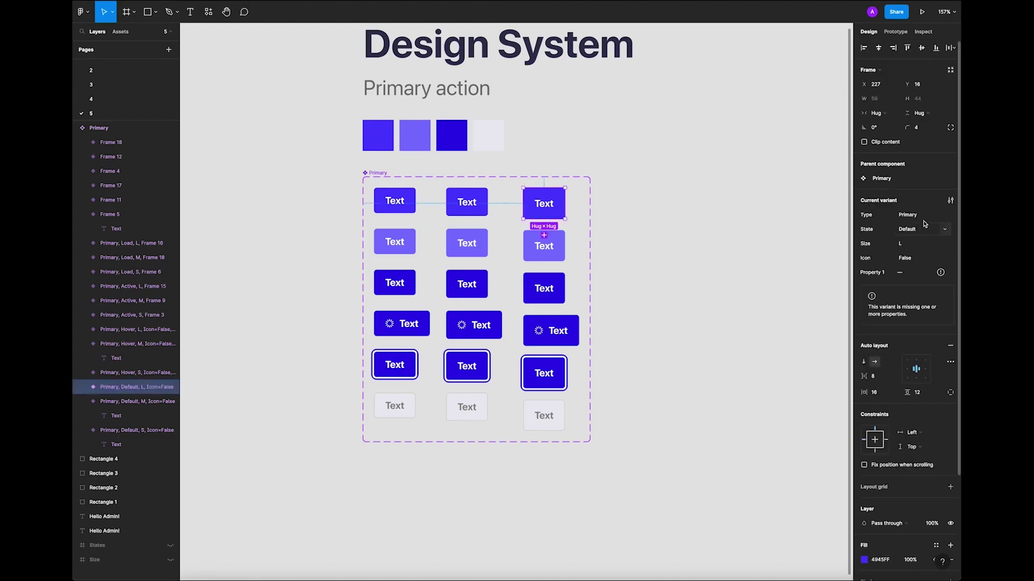
{"action": "left_click", "coordinate": [646, 248]}
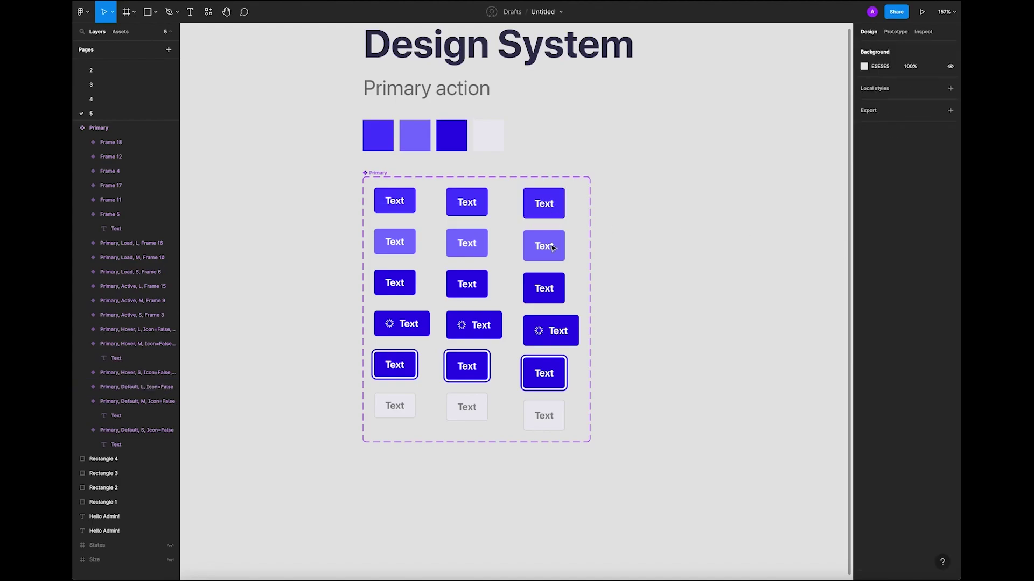
{"action": "left_click", "coordinate": [379, 173]}
{"action": "left_click_drag", "start_coordinate": [442, 442], "coordinate": [442, 491]}
{"action": "left_click_drag", "start_coordinate": [352, 465], "coordinate": [549, 289]}
Duplicate the three first-row Default variants into the gap directly below them.
{"action": "left_click", "coordinate": [442, 218]}
{"action": "left_click_drag", "start_coordinate": [362, 229], "coordinate": [557, 244]}
{"action": "key", "text": "ctrl+d"}
{"action": "left_click", "coordinate": [662, 253]}
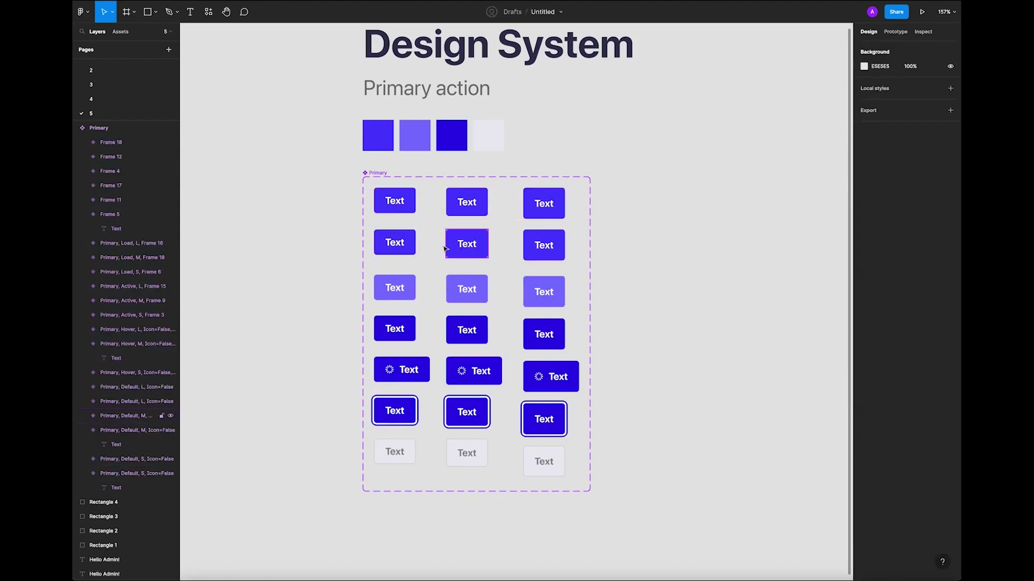
Review the swap options of the Load variant's spinner icon and copy the spinner after the text in each second-row button.
{"action": "left_click", "coordinate": [545, 381]}
{"action": "double_click", "coordinate": [539, 379]}
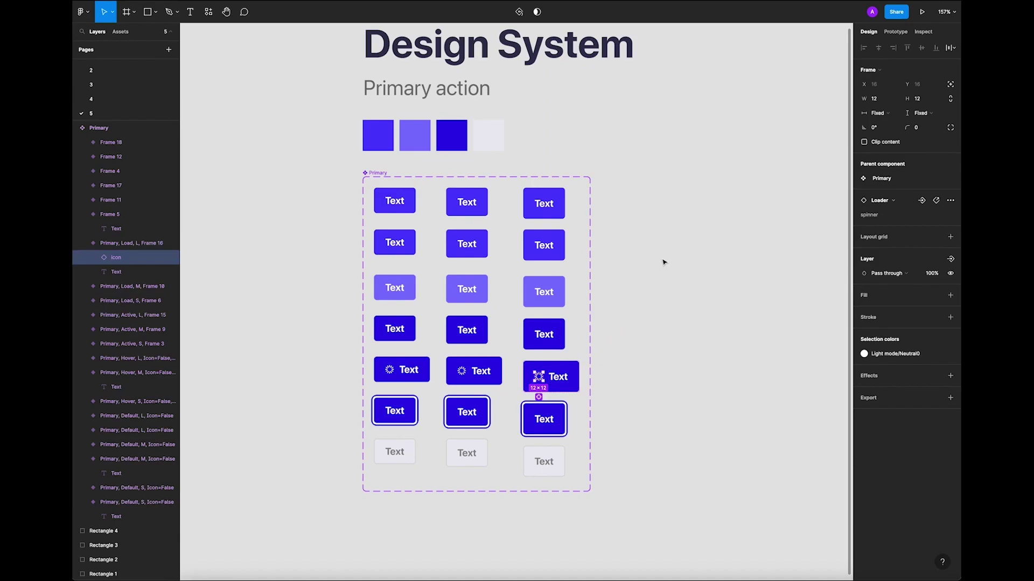
{"action": "left_click", "coordinate": [649, 319]}
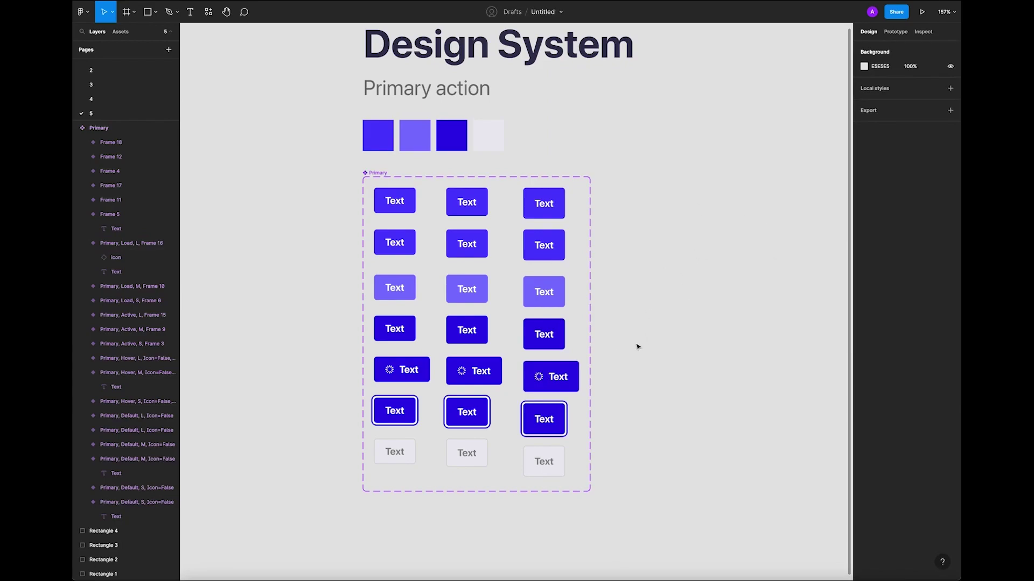
{"action": "left_click", "coordinate": [555, 375]}
{"action": "left_click", "coordinate": [539, 380]}
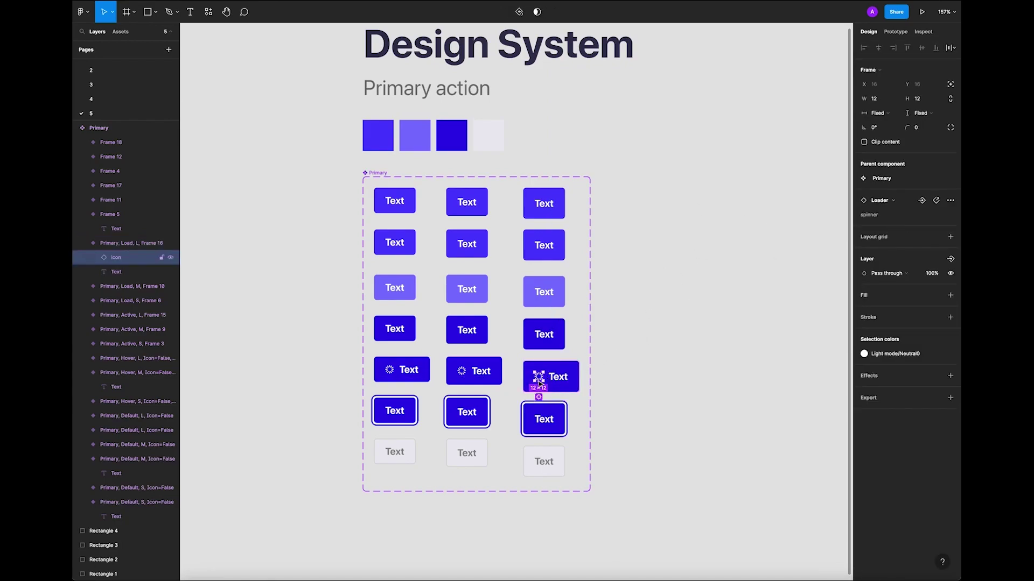
{"action": "left_click", "coordinate": [906, 201]}
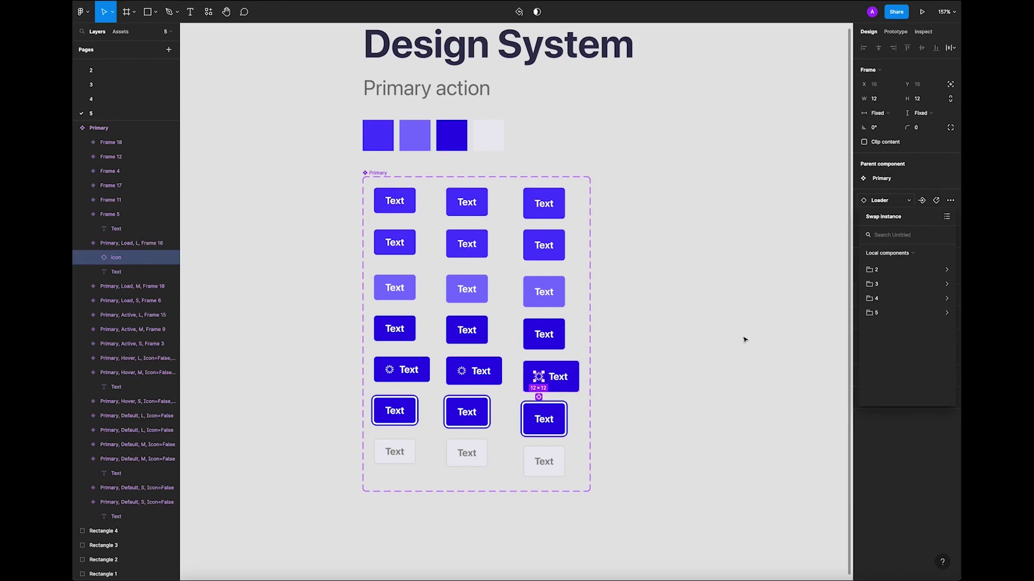
{"action": "left_click", "coordinate": [704, 343]}
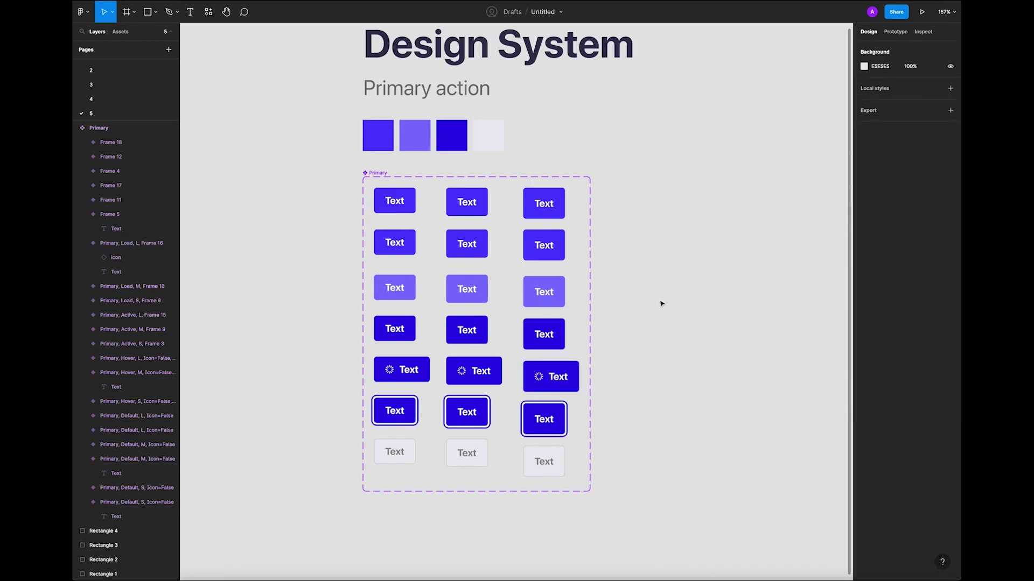
{"action": "double_click", "coordinate": [540, 377]}
{"action": "left_click_drag", "start_coordinate": [540, 381], "coordinate": [414, 245]}
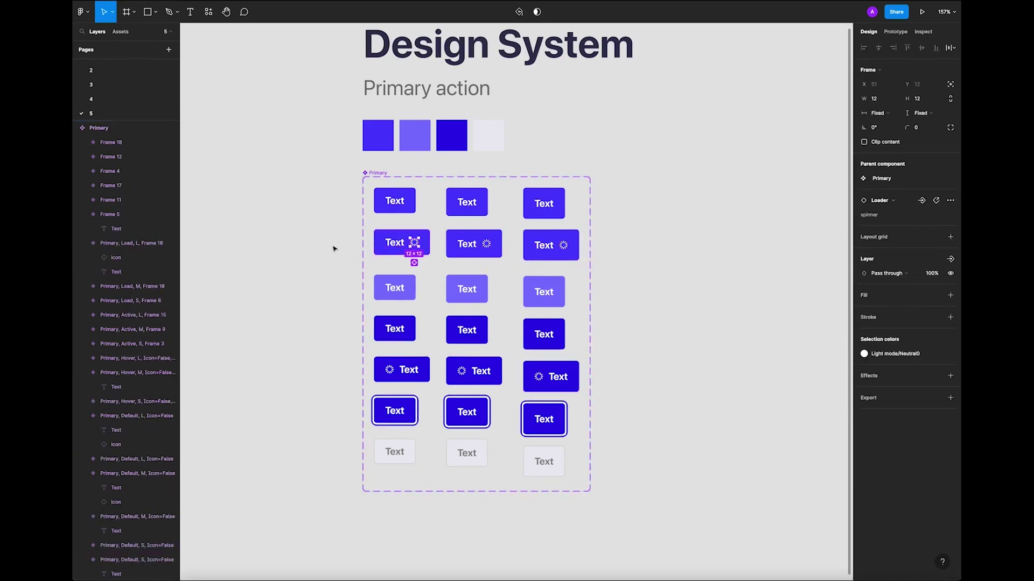
Set the Icon property of the three second-row variants to a new value, True, and compare the first two rows' Icon values.
{"action": "left_click_drag", "start_coordinate": [318, 231], "coordinate": [621, 247]}
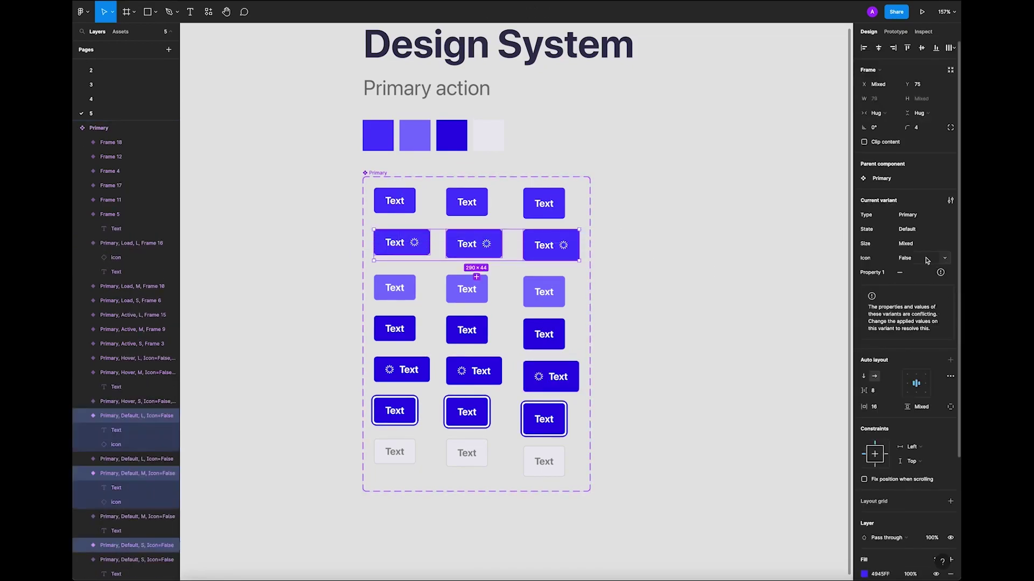
{"action": "left_click", "coordinate": [941, 260]}
{"action": "left_click", "coordinate": [914, 273]}
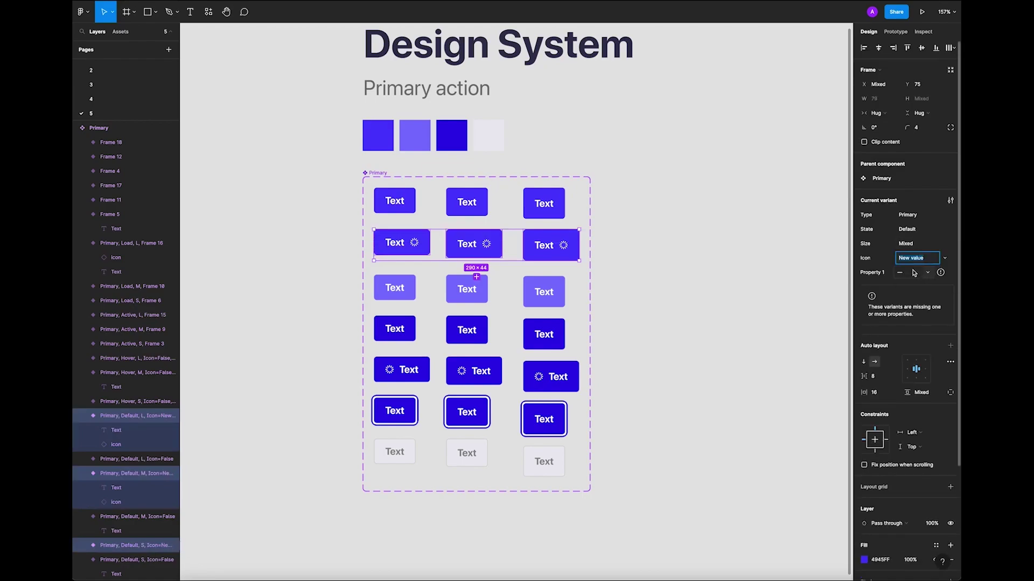
{"action": "type", "text": "True"}
{"action": "key", "text": "Return"}
{"action": "left_click", "coordinate": [734, 261]}
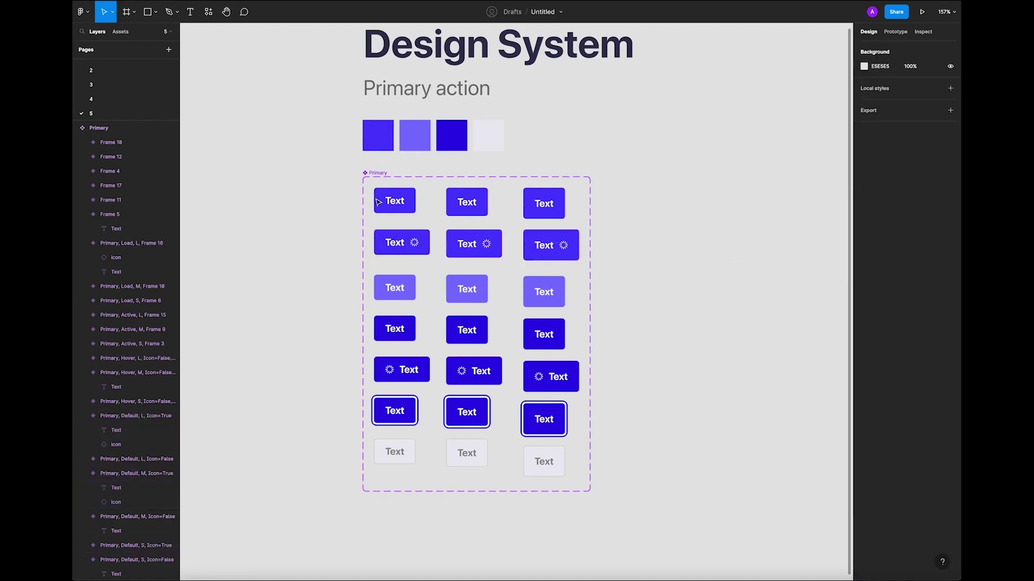
{"action": "left_click_drag", "start_coordinate": [334, 189], "coordinate": [572, 216]}
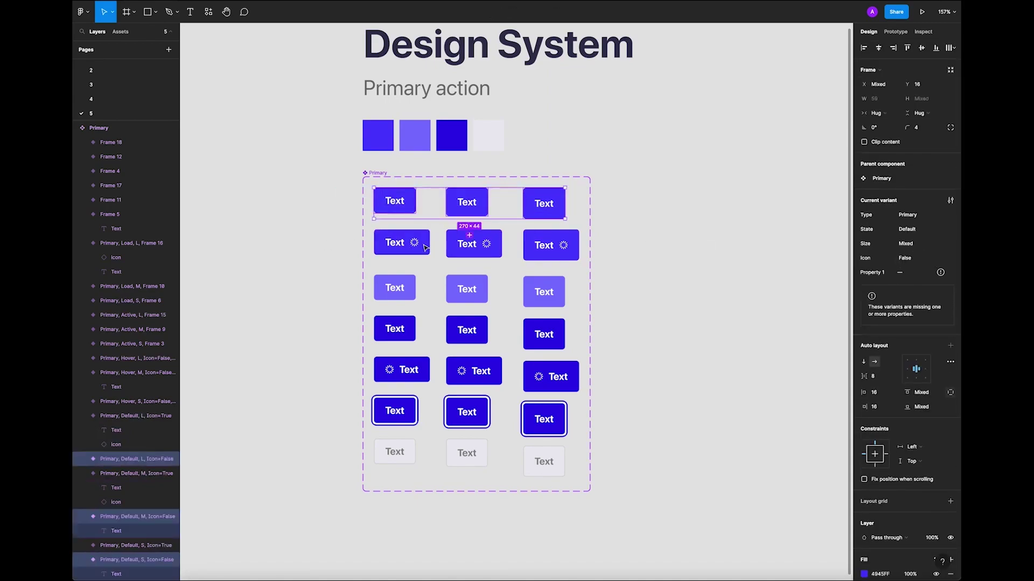
{"action": "left_click_drag", "start_coordinate": [345, 243], "coordinate": [637, 248]}
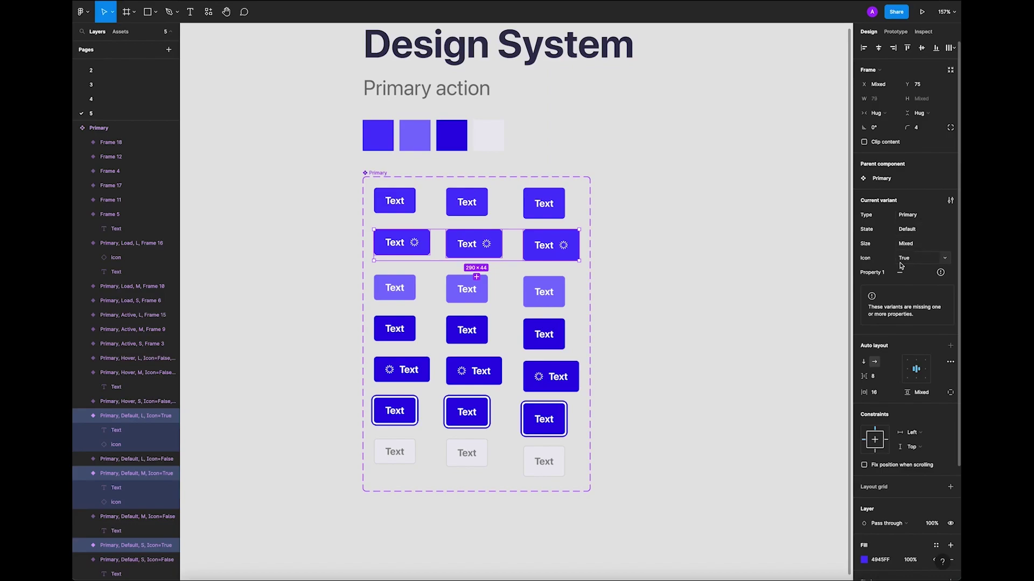
{"action": "left_click", "coordinate": [657, 267]}
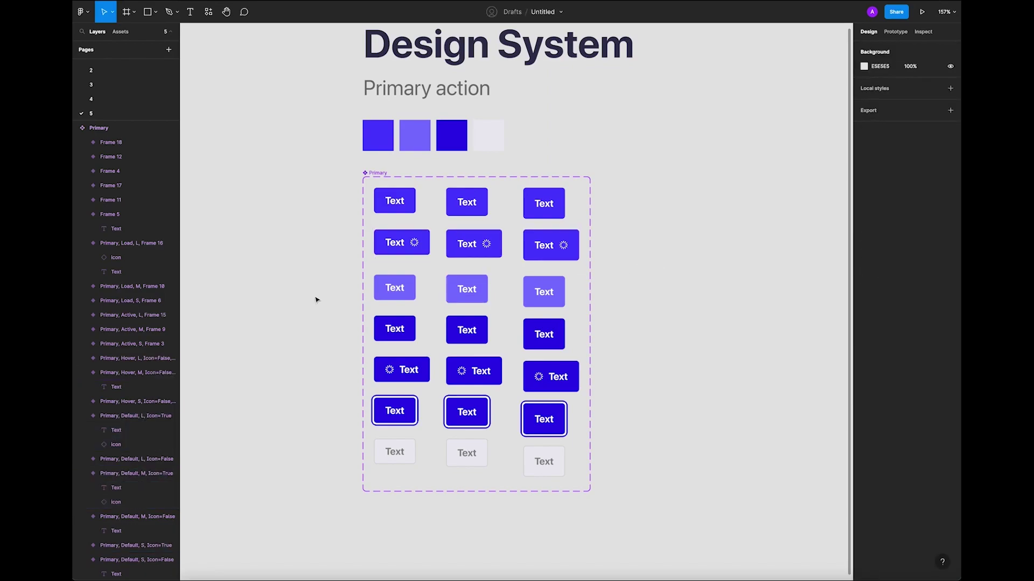
Move the five lower rows up slightly to even out the spacing, and check the Hover, Active and Load rows' properties.
{"action": "left_click_drag", "start_coordinate": [332, 285], "coordinate": [662, 490]}
{"action": "left_click_drag", "start_coordinate": [532, 292], "coordinate": [531, 288]}
{"action": "key", "text": "Escape"}
{"action": "left_click_drag", "start_coordinate": [329, 322], "coordinate": [667, 332]}
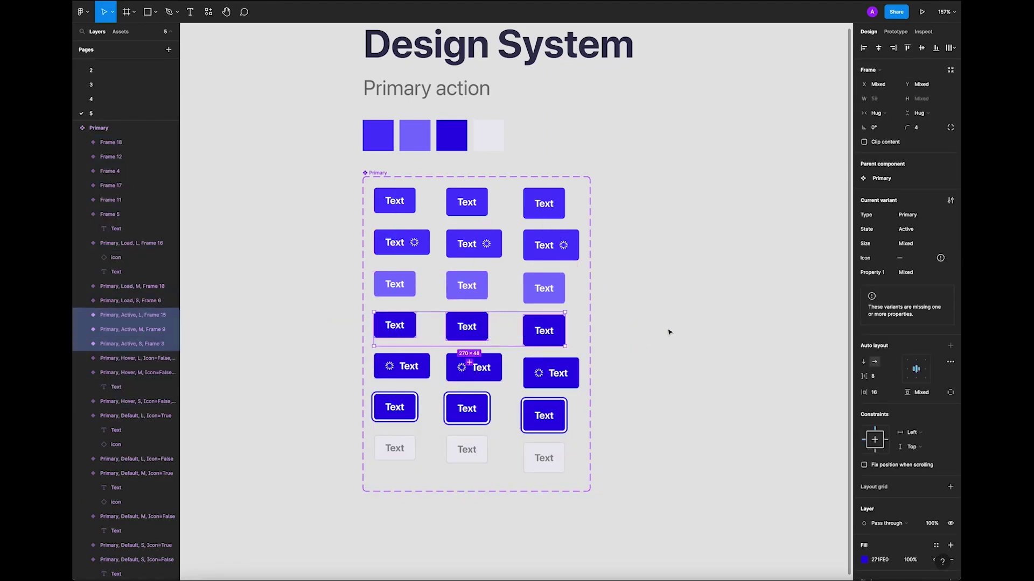
{"action": "left_click", "coordinate": [613, 302]}
{"action": "left_click_drag", "start_coordinate": [345, 280], "coordinate": [593, 306]}
{"action": "left_click_drag", "start_coordinate": [346, 352], "coordinate": [625, 383]}
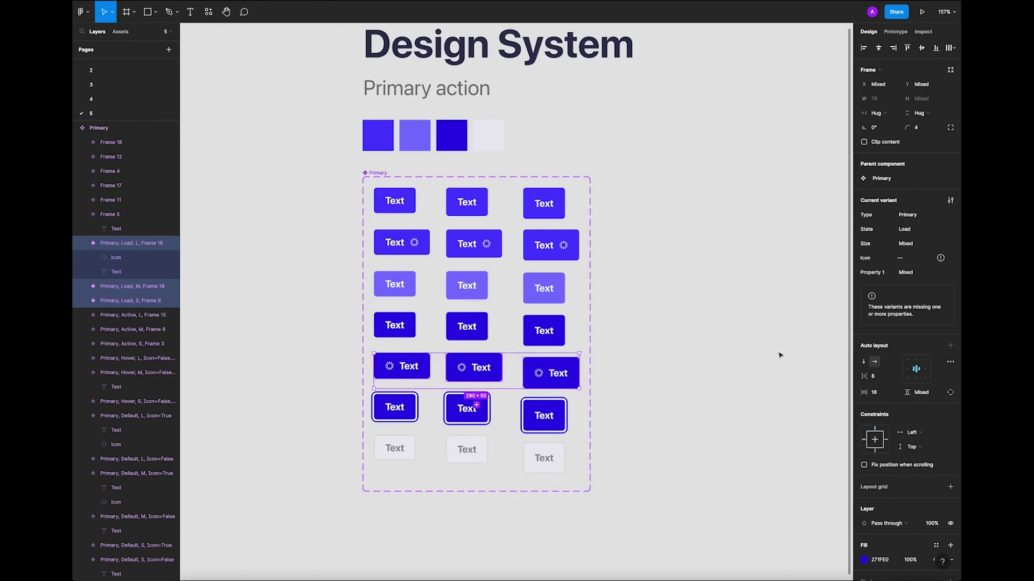
{"action": "left_click", "coordinate": [641, 334]}
Set the Icon property of the small, medium and large Load variants to True.
{"action": "left_click", "coordinate": [415, 380]}
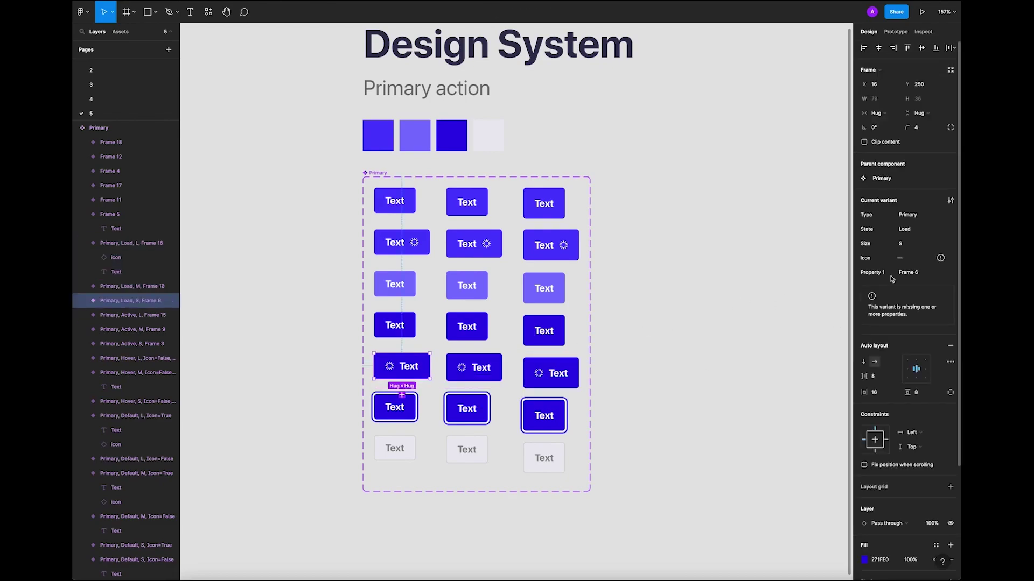
{"action": "left_click", "coordinate": [927, 258]}
{"action": "left_click", "coordinate": [922, 271]}
{"action": "left_click", "coordinate": [493, 378]}
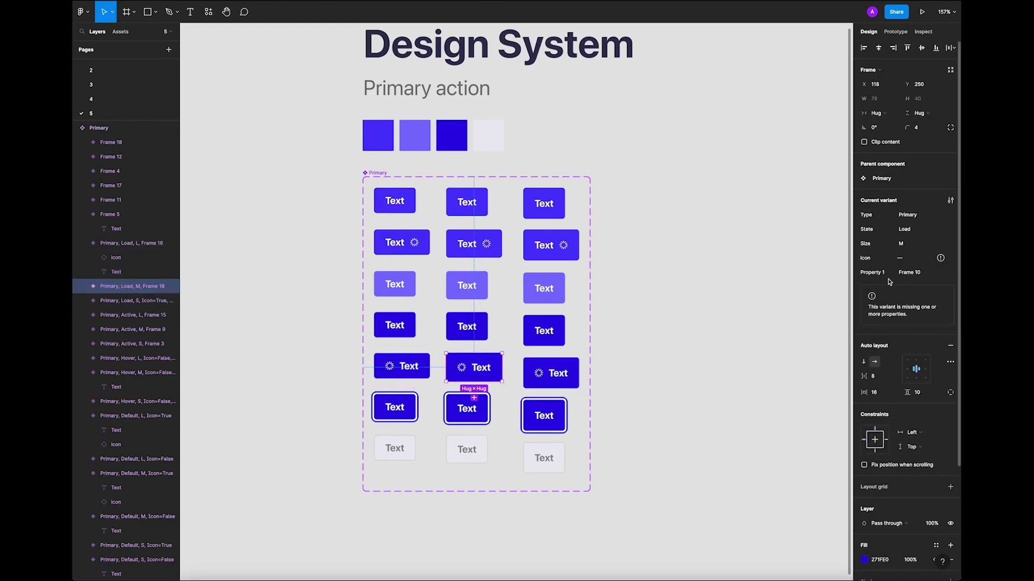
{"action": "left_click", "coordinate": [927, 259]}
{"action": "left_click", "coordinate": [918, 269]}
{"action": "key", "text": "shift+Tab"}
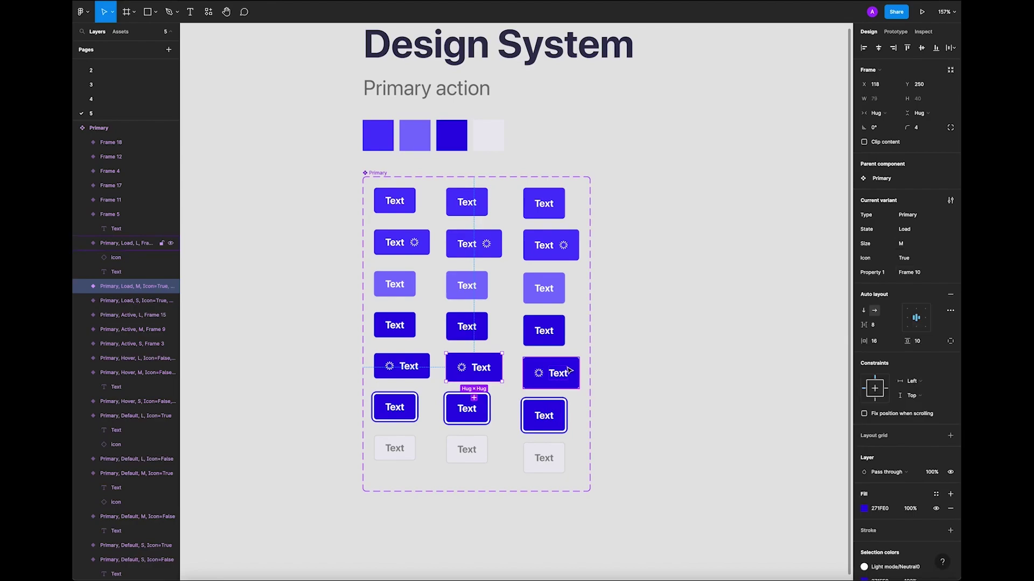
{"action": "left_click", "coordinate": [927, 259]}
{"action": "left_click", "coordinate": [919, 269]}
{"action": "left_click", "coordinate": [632, 363]}
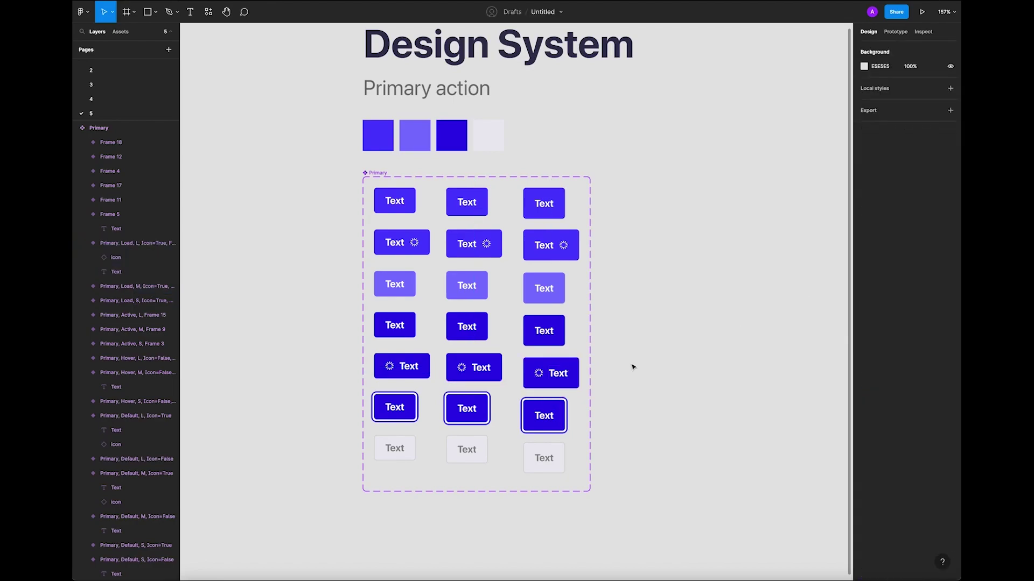
Set the Type of the three outlined sixth-row variants to Primary and their State to a new value, Focus.
{"action": "left_click_drag", "start_coordinate": [287, 403], "coordinate": [604, 417]}
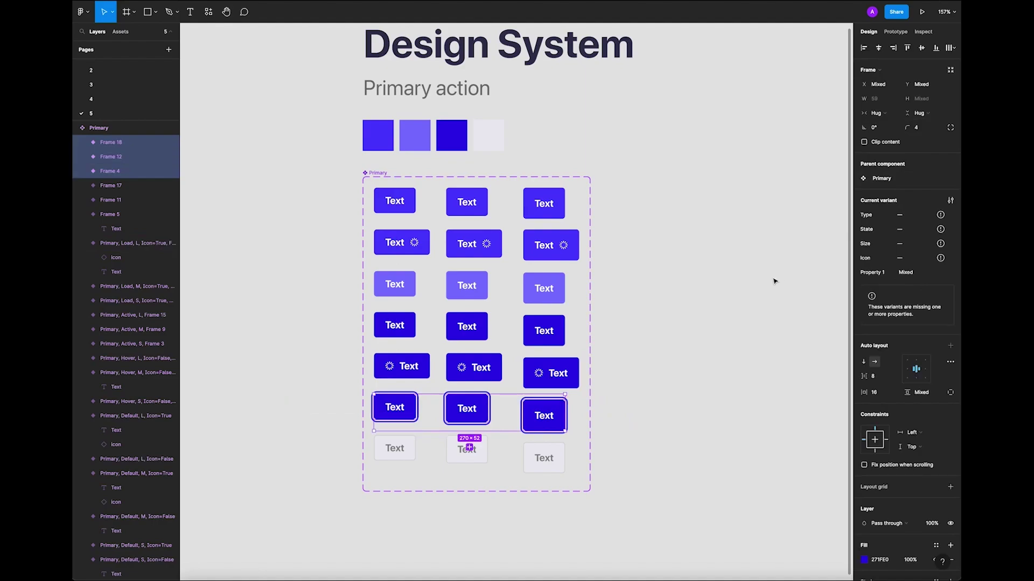
{"action": "left_click", "coordinate": [925, 215]}
{"action": "left_click", "coordinate": [926, 218]}
{"action": "left_click", "coordinate": [925, 229]}
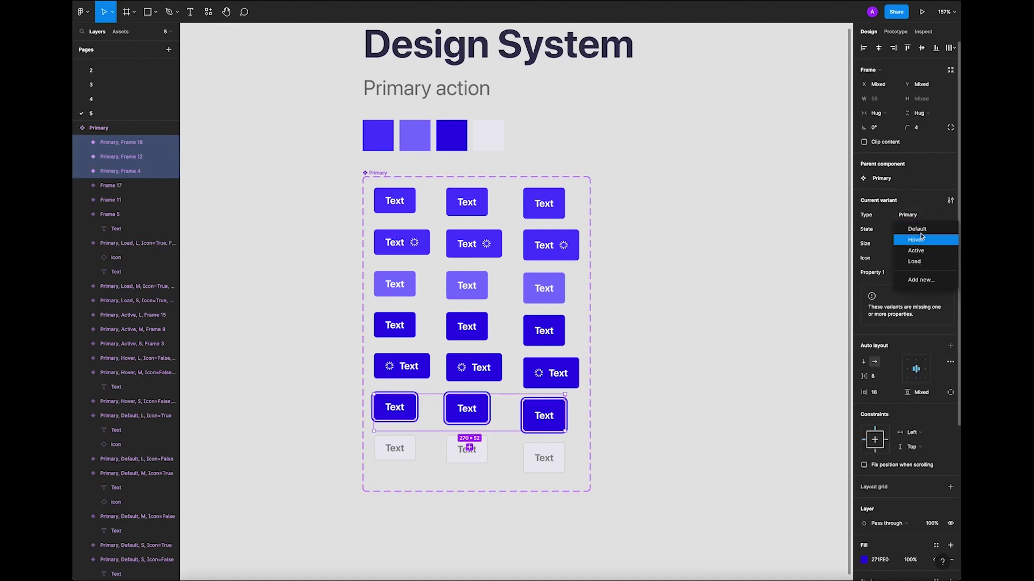
{"action": "left_click", "coordinate": [928, 281]}
{"action": "type", "text": "F"}
{"action": "key", "text": "Return"}
{"action": "left_click", "coordinate": [773, 261]}
{"action": "left_click", "coordinate": [395, 407]}
Assign the Size values S, M and L to the three Focus variants, from the smallest button to the largest.
{"action": "left_click_drag", "start_coordinate": [341, 404], "coordinate": [617, 430]}
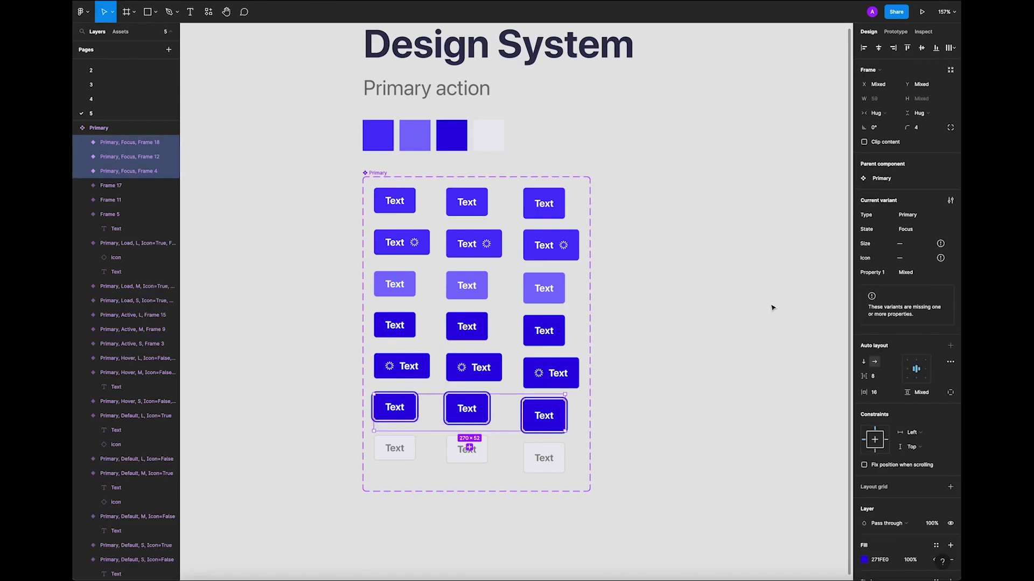
{"action": "left_click", "coordinate": [927, 247]}
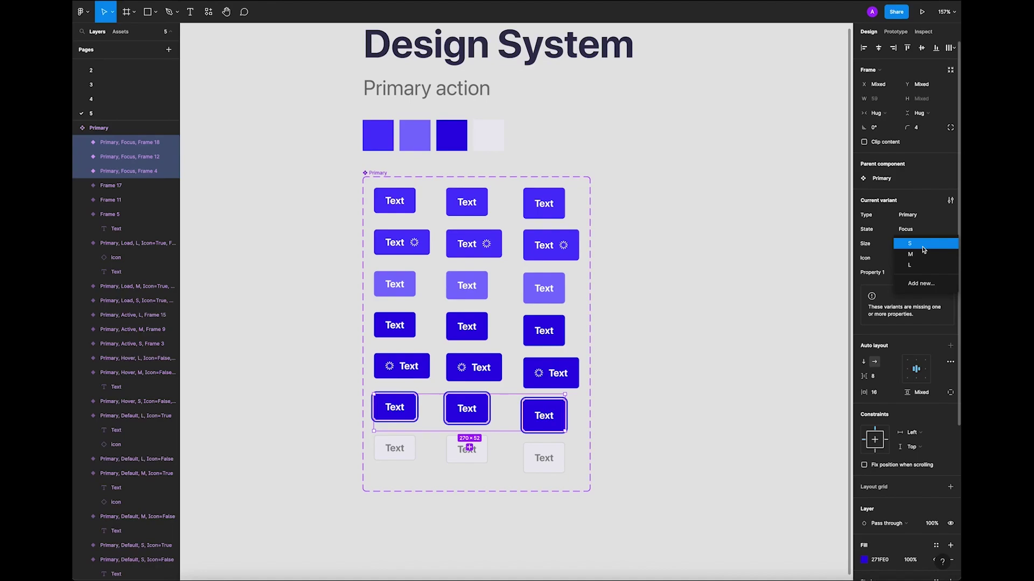
{"action": "left_click", "coordinate": [924, 249]}
{"action": "left_click", "coordinate": [467, 409]}
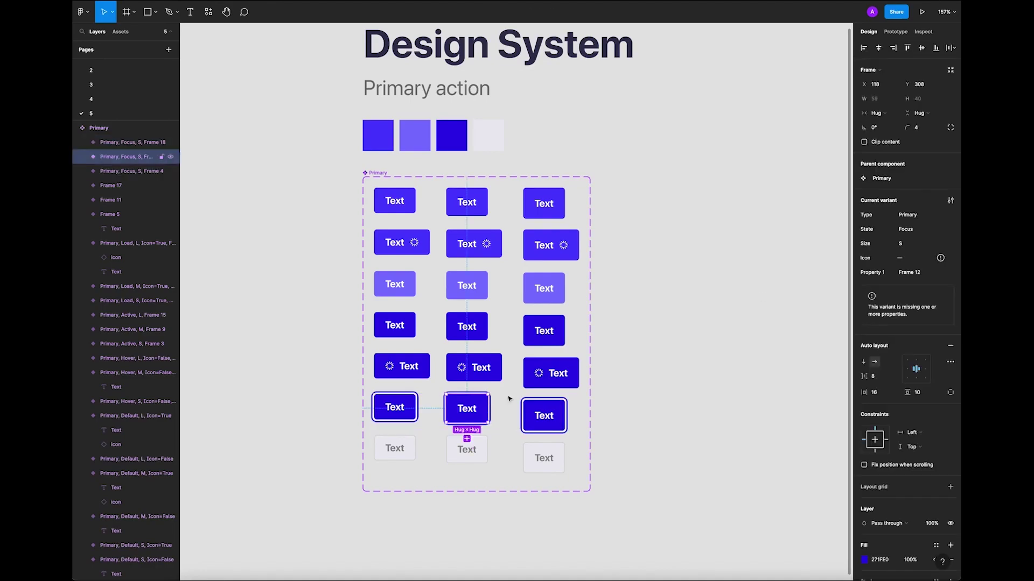
{"action": "left_click", "coordinate": [926, 245]}
{"action": "left_click", "coordinate": [924, 254]}
{"action": "left_click", "coordinate": [543, 416]}
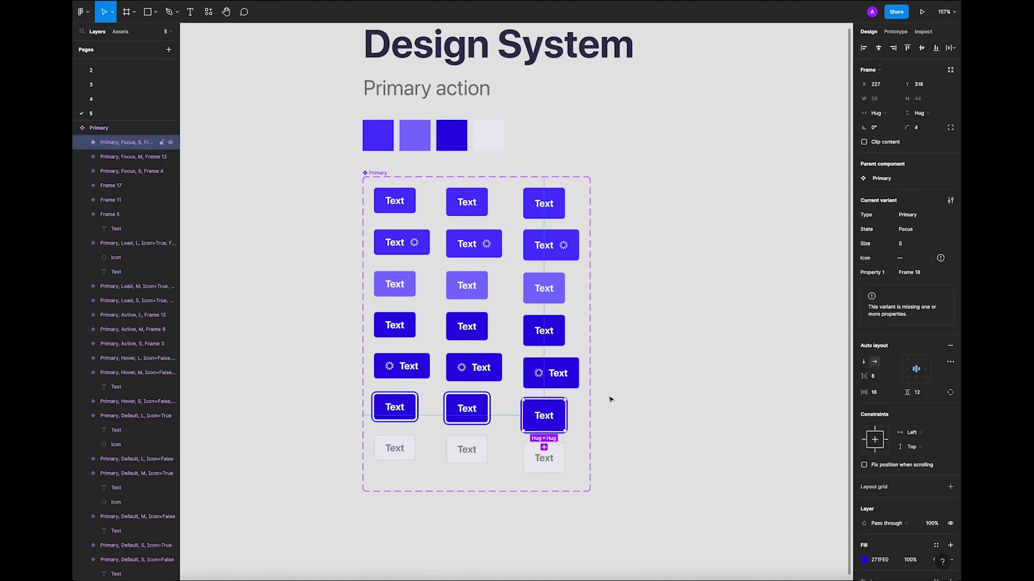
{"action": "left_click", "coordinate": [943, 245]}
{"action": "left_click", "coordinate": [924, 259]}
{"action": "left_click", "coordinate": [467, 409]}
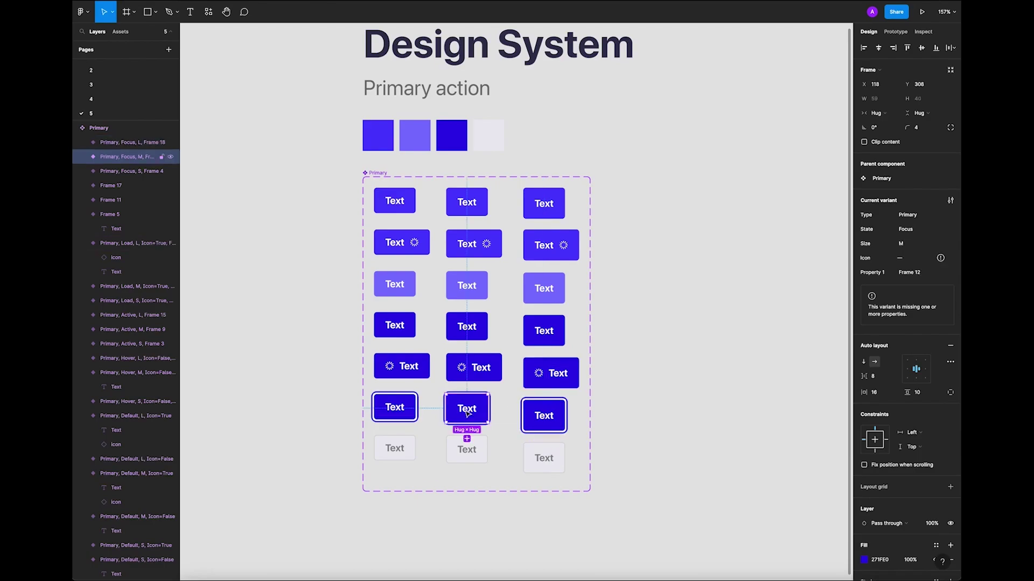
{"action": "left_click", "coordinate": [390, 403]}
Set the Type of the three grey last-row variants to Primary and their State to a new value, Disabled.
{"action": "left_click_drag", "start_coordinate": [283, 434], "coordinate": [606, 475]}
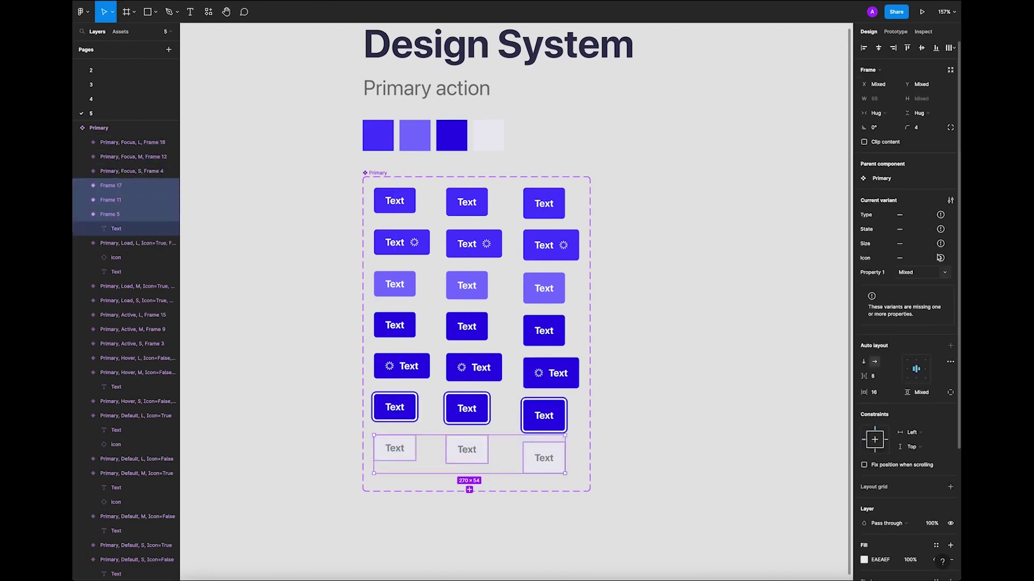
{"action": "left_click", "coordinate": [929, 216]}
{"action": "left_click", "coordinate": [923, 217]}
{"action": "left_click", "coordinate": [427, 443]}
{"action": "left_click", "coordinate": [412, 451]}
{"action": "left_click_drag", "start_coordinate": [339, 439], "coordinate": [573, 475]}
{"action": "left_click", "coordinate": [924, 229]}
{"action": "left_click", "coordinate": [924, 292]}
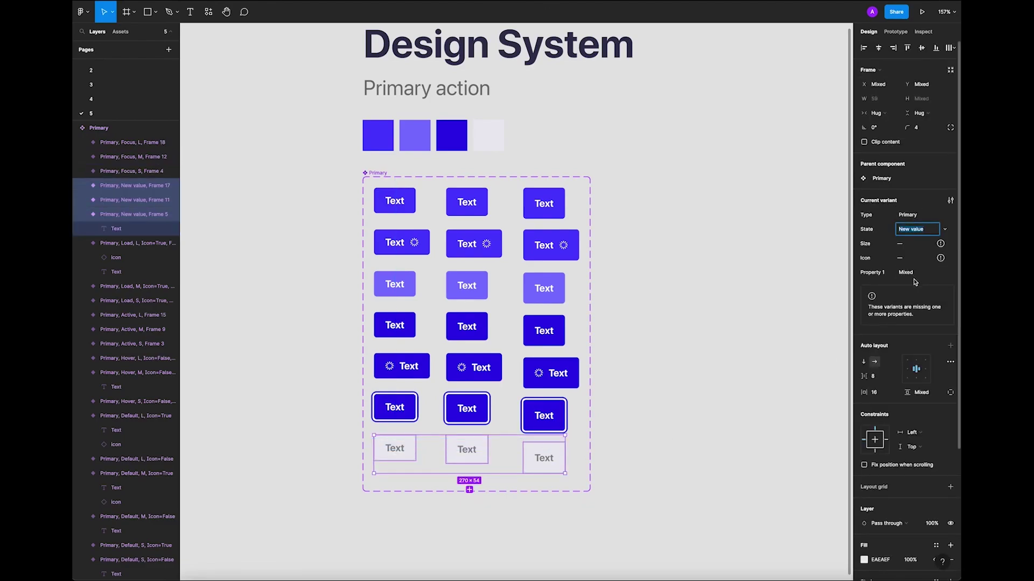
{"action": "type", "text": "Disabled"}
{"action": "left_click", "coordinate": [777, 275]}
Assign the Size values S, M and L to the three Disabled variants, from the smallest button to the largest.
{"action": "left_click_drag", "start_coordinate": [320, 443], "coordinate": [664, 476]}
{"action": "left_click", "coordinate": [385, 468]}
{"action": "left_click", "coordinate": [389, 456]}
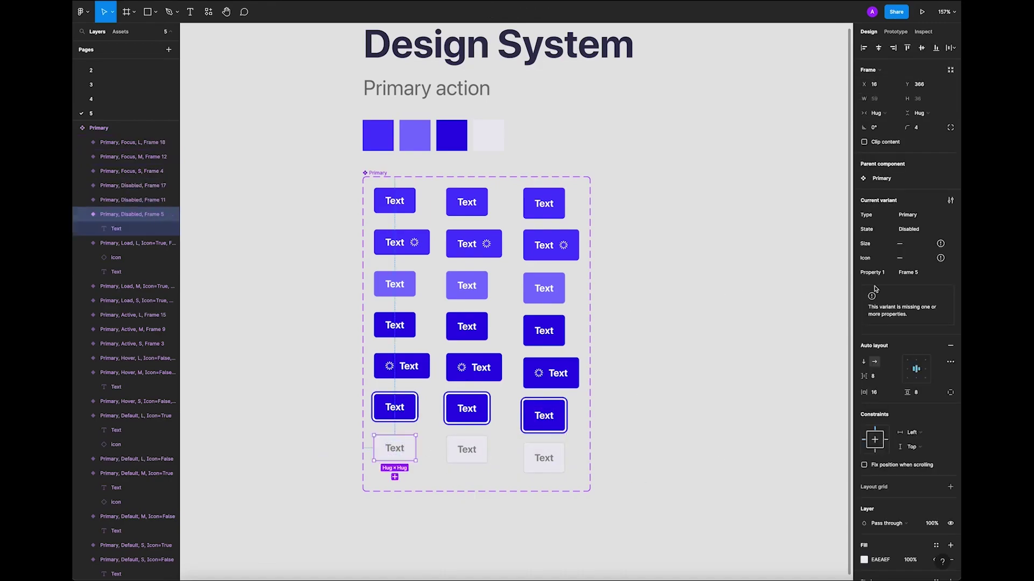
{"action": "left_click", "coordinate": [930, 244]}
{"action": "left_click", "coordinate": [924, 245]}
{"action": "left_click", "coordinate": [484, 448]}
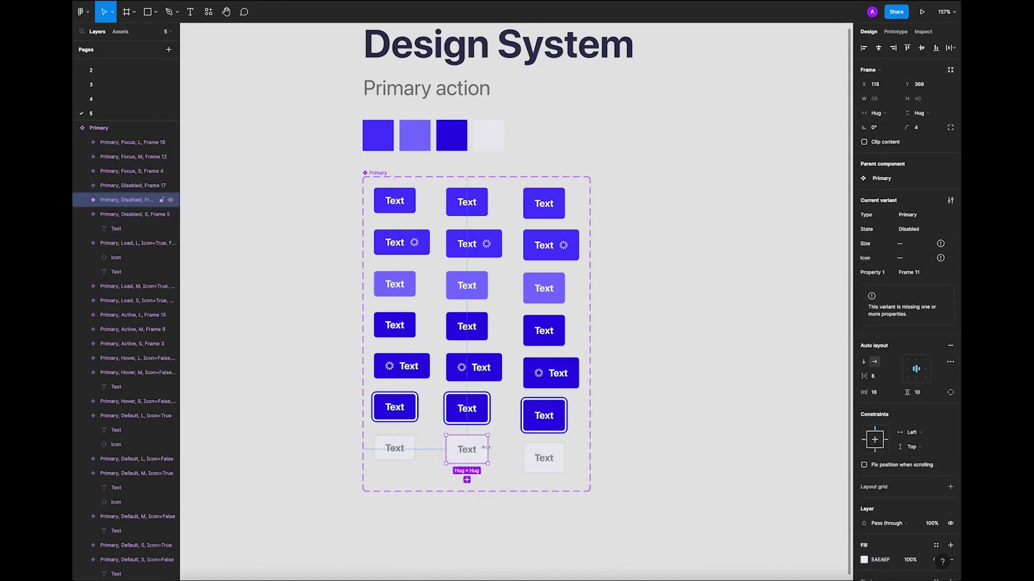
{"action": "left_click", "coordinate": [932, 246]}
{"action": "left_click", "coordinate": [917, 255]}
{"action": "left_click", "coordinate": [540, 456]}
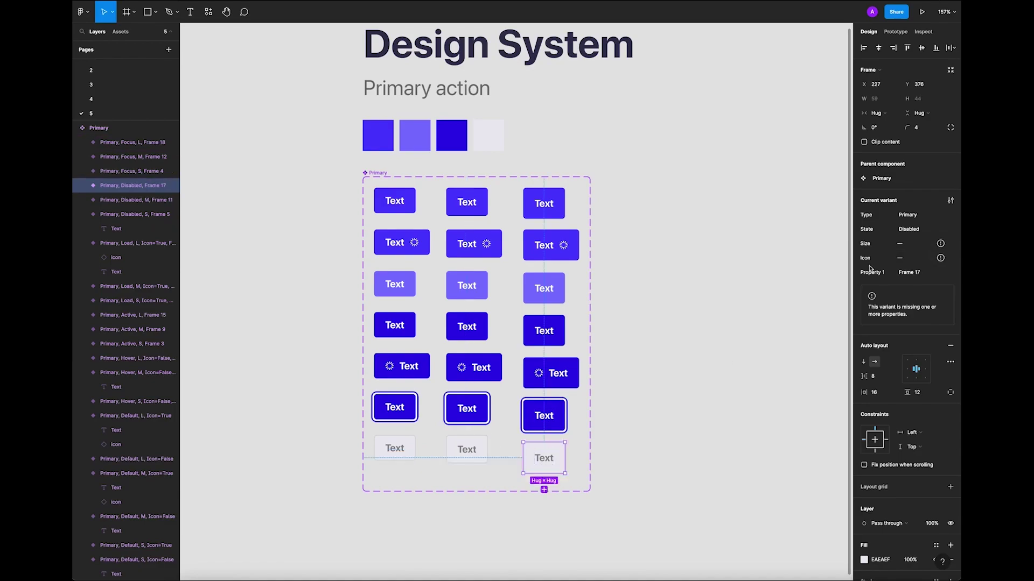
{"action": "left_click", "coordinate": [928, 246]}
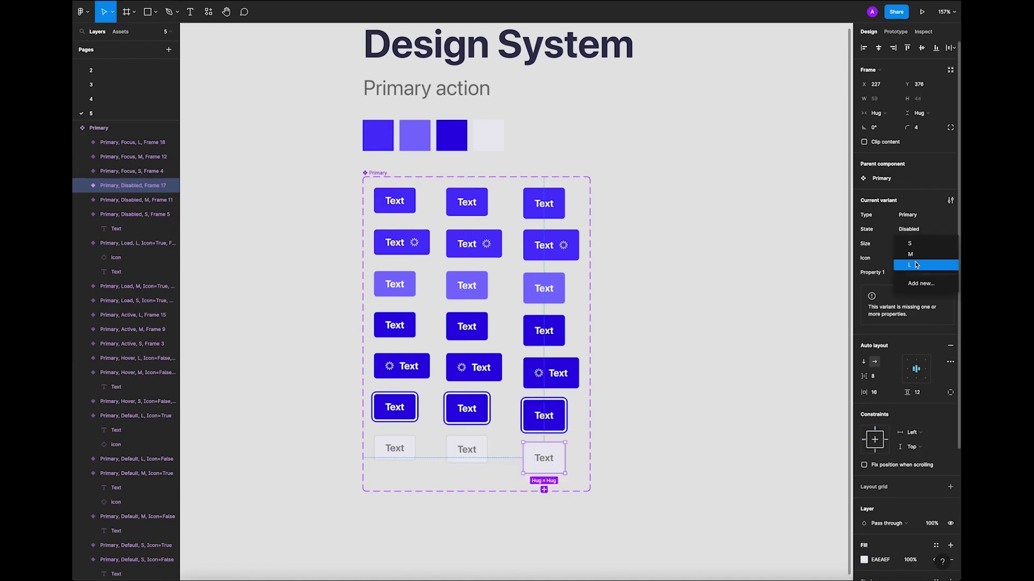
{"action": "left_click", "coordinate": [915, 251]}
Set the Icon property of all three Disabled variants to False.
{"action": "left_click_drag", "start_coordinate": [293, 459], "coordinate": [625, 457]}
{"action": "left_click", "coordinate": [926, 259]}
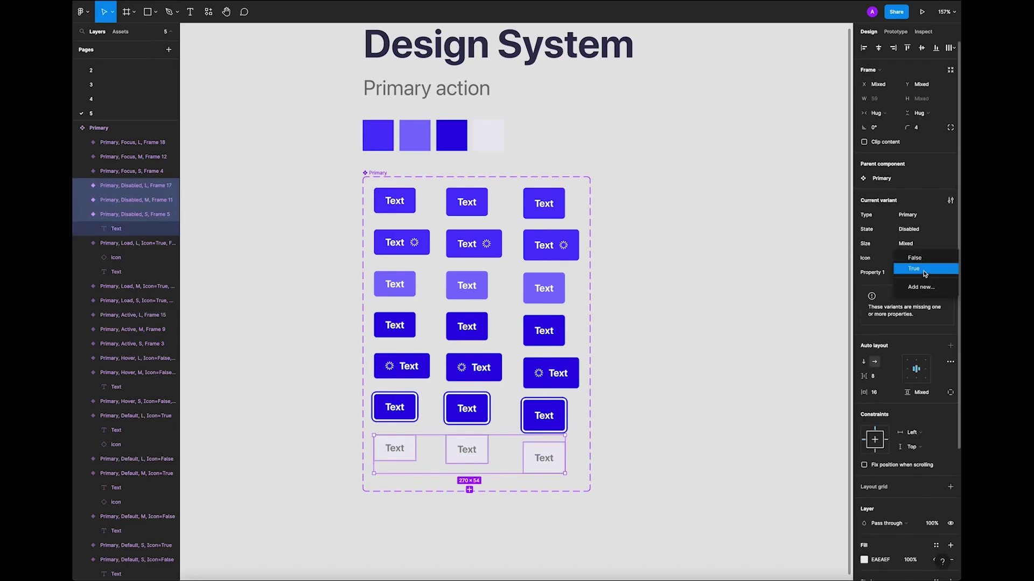
{"action": "left_click", "coordinate": [915, 258]}
{"action": "left_click", "coordinate": [776, 334]}
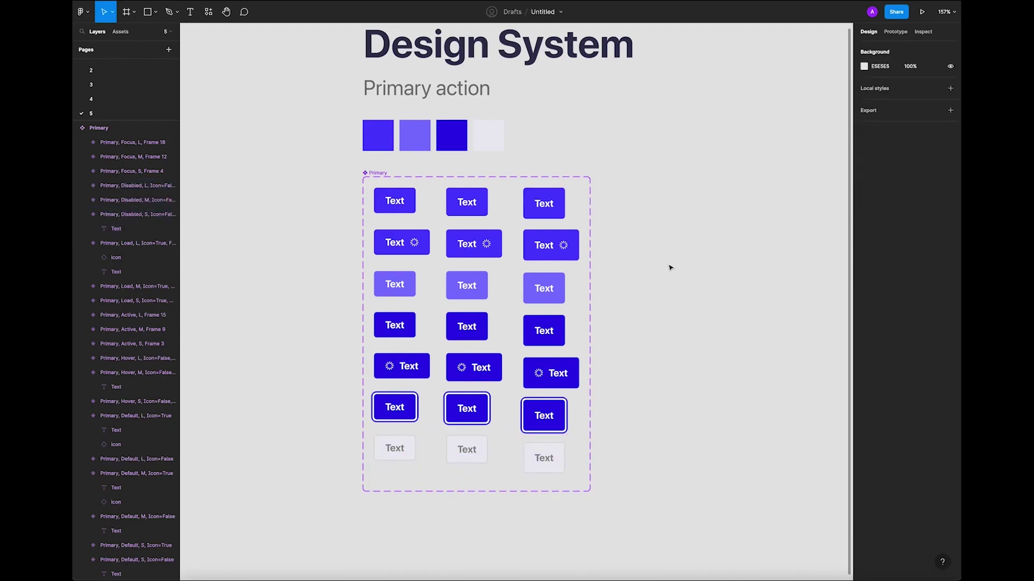
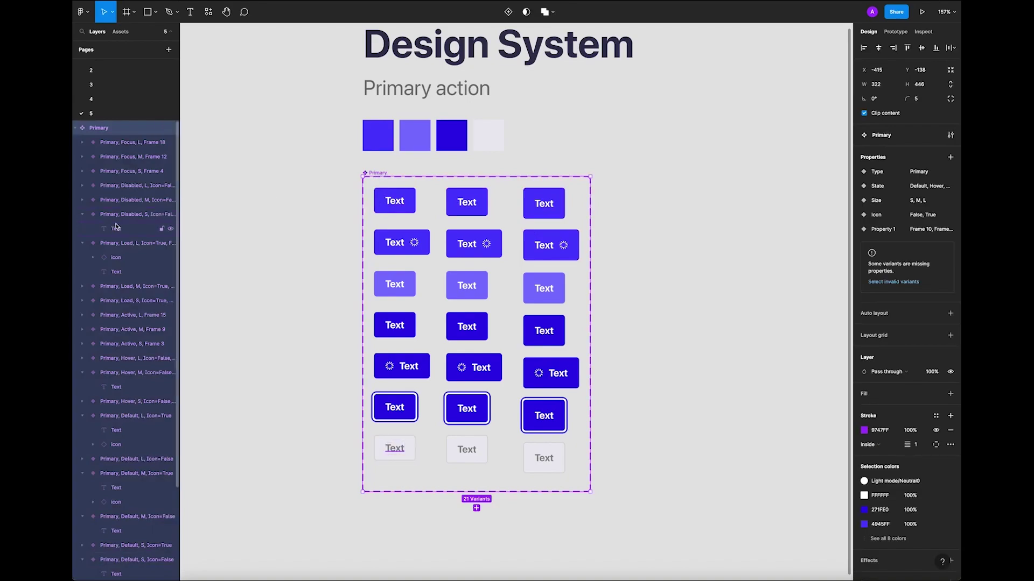
Inspect the full property name of the small Default variant without an icon and select the set's invalid variants.
{"action": "left_click", "coordinate": [86, 215]}
{"action": "left_click", "coordinate": [406, 206]}
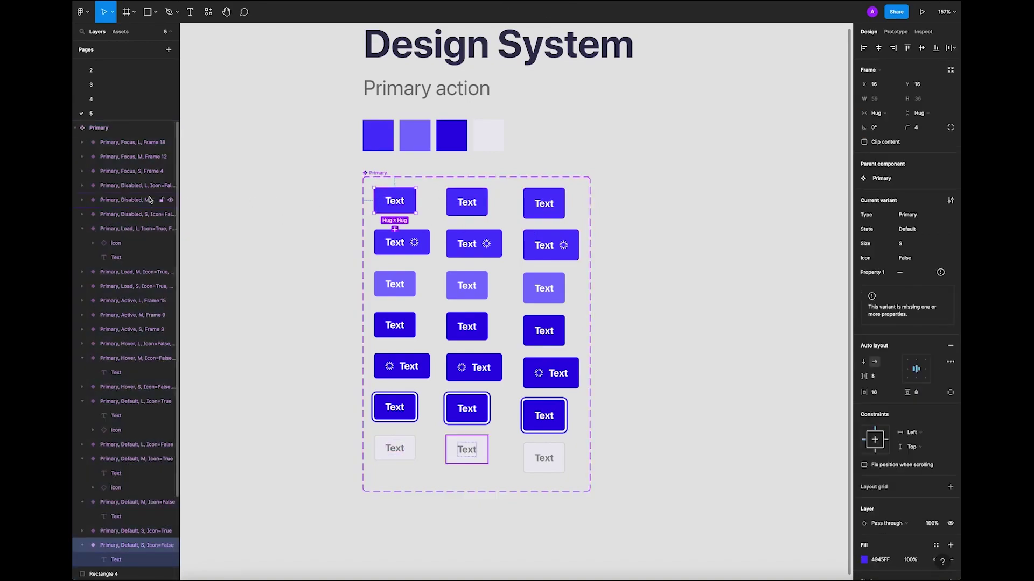
{"action": "double_click", "coordinate": [144, 547]}
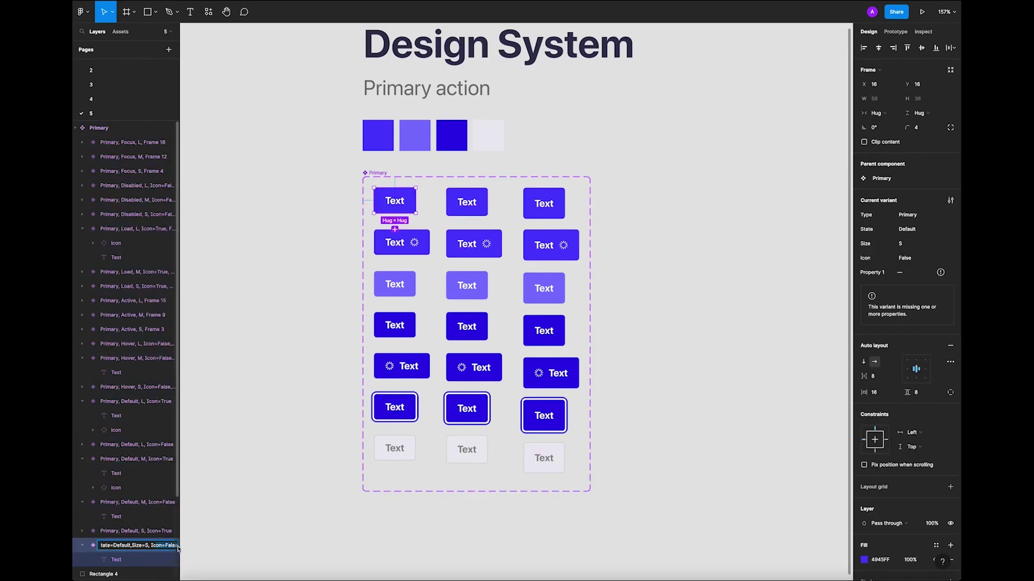
{"action": "left_click", "coordinate": [268, 495]}
{"action": "left_click", "coordinate": [376, 174]}
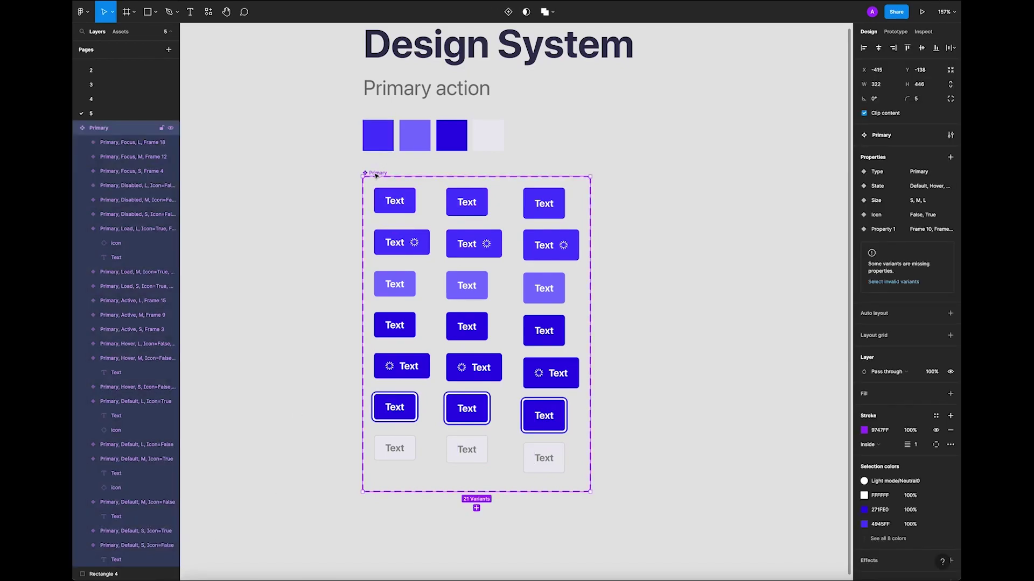
{"action": "left_click", "coordinate": [893, 282]}
{"action": "left_click", "coordinate": [711, 277]}
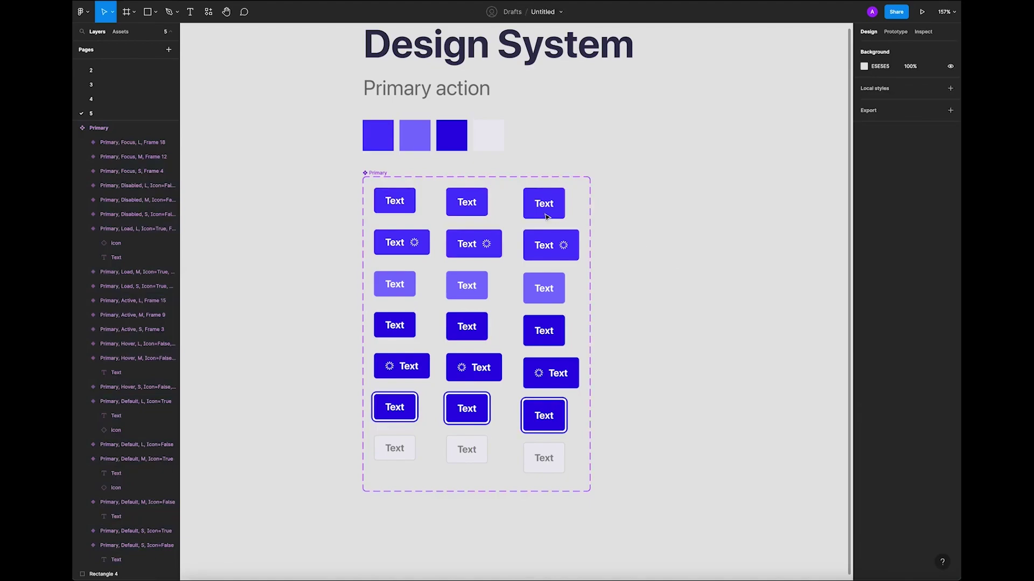
{"action": "left_click", "coordinate": [395, 200]}
{"action": "double_click", "coordinate": [127, 547]}
{"action": "left_click_drag", "start_coordinate": [119, 546], "coordinate": [190, 550]}
{"action": "left_click", "coordinate": [135, 547]}
{"action": "key", "text": "Home"}
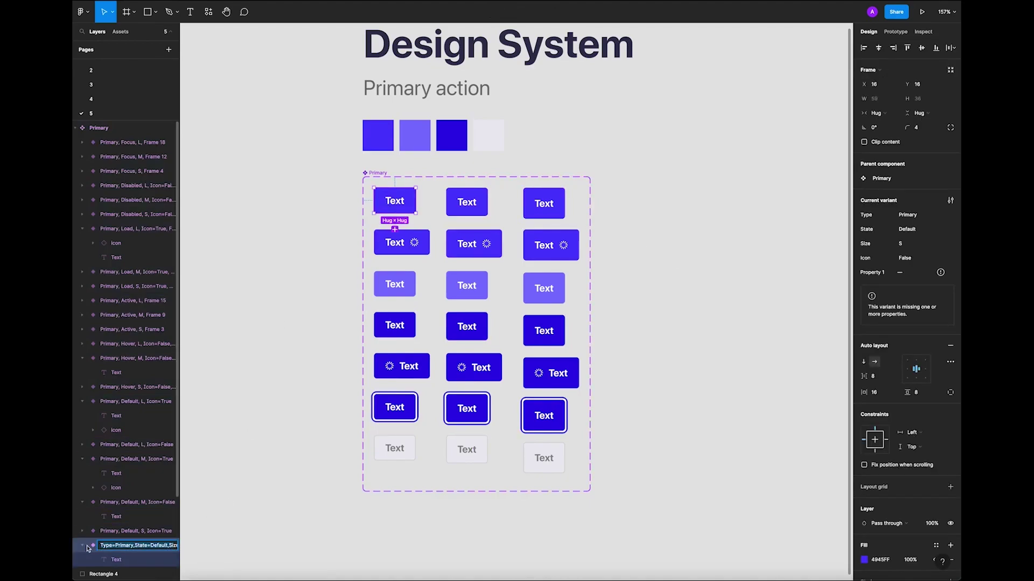
{"action": "left_click_drag", "start_coordinate": [151, 549], "coordinate": [184, 550]}
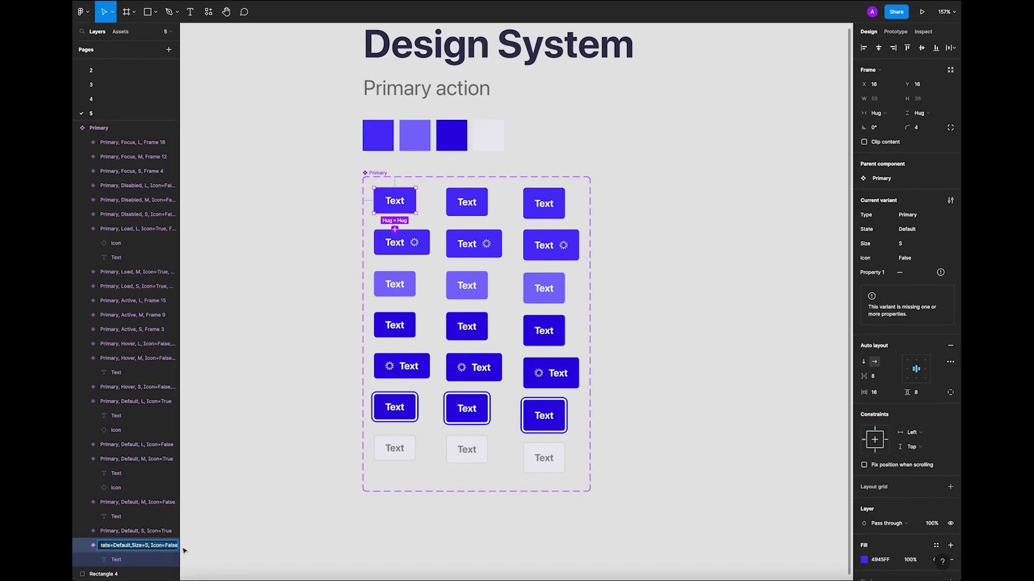
{"action": "left_click", "coordinate": [239, 532]}
Delete the leftover Property 1 from the Primary component set.
{"action": "left_click", "coordinate": [386, 173]}
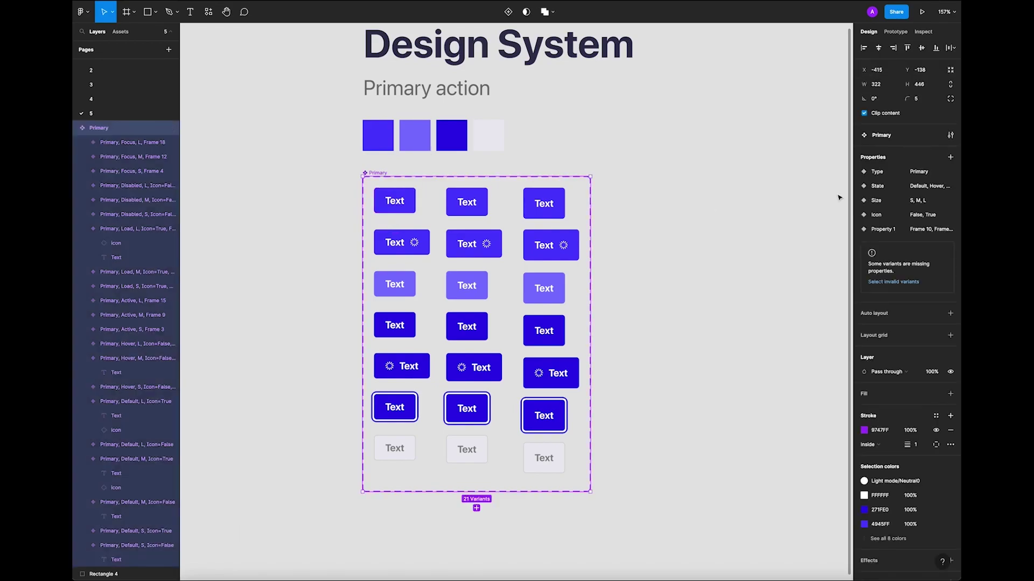
{"action": "mouse_move", "coordinate": [948, 236]}
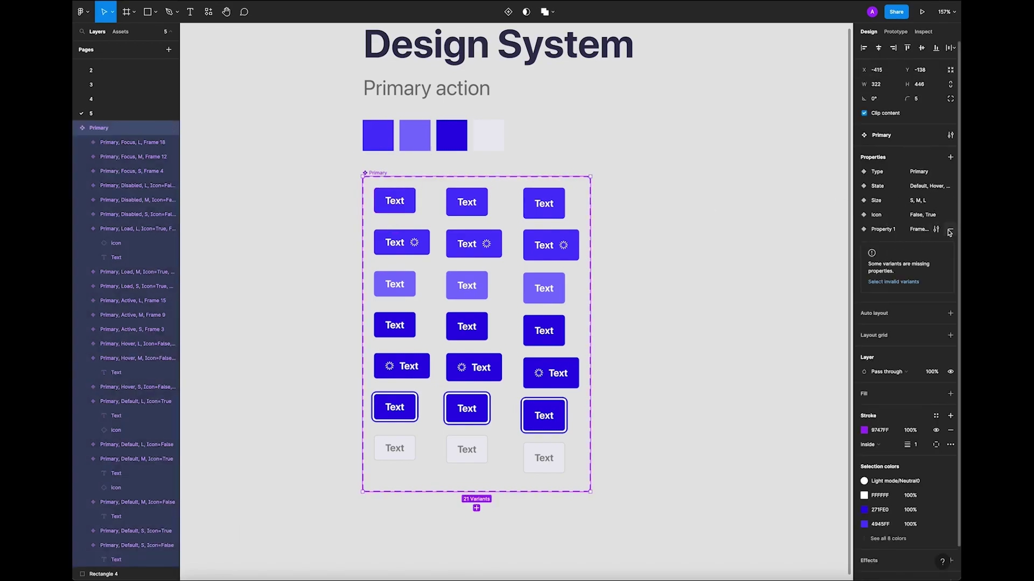
{"action": "left_click", "coordinate": [949, 233]}
{"action": "left_click", "coordinate": [671, 324]}
Select the set's remaining invalid variants to identify them, and set Icon to False for the three Active variants.
{"action": "left_click", "coordinate": [399, 185]}
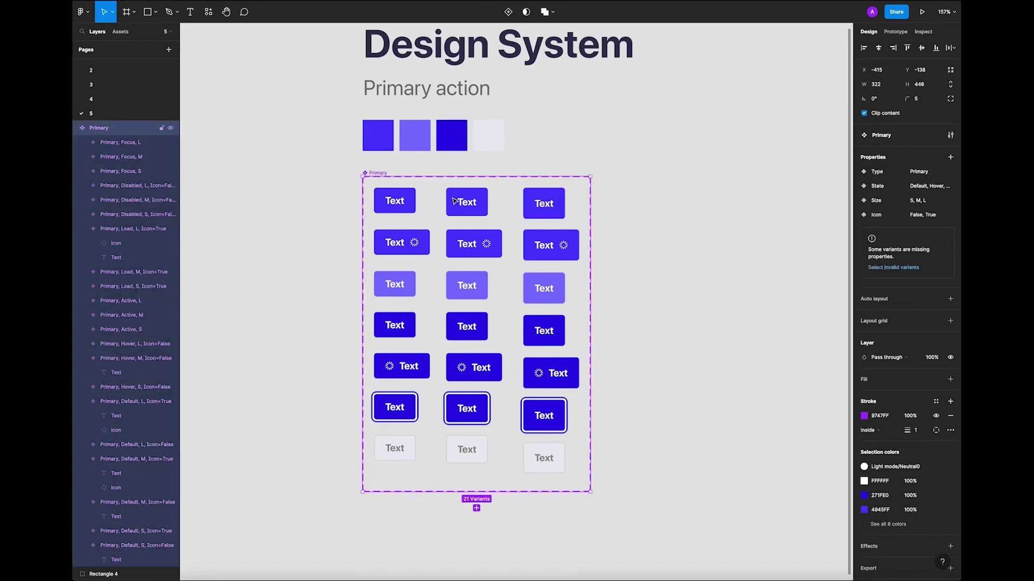
{"action": "left_click", "coordinate": [902, 268]}
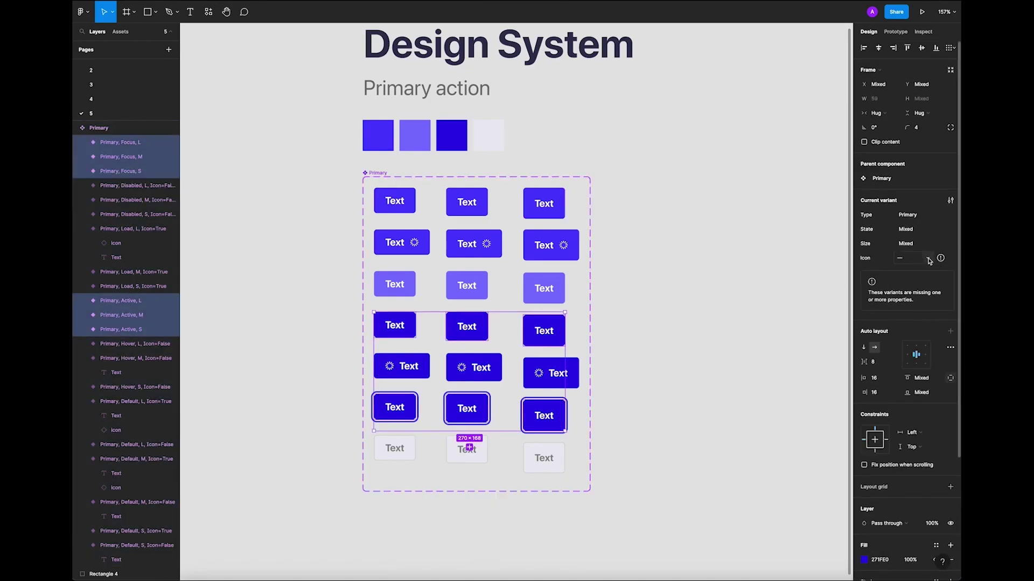
{"action": "left_click", "coordinate": [673, 312]}
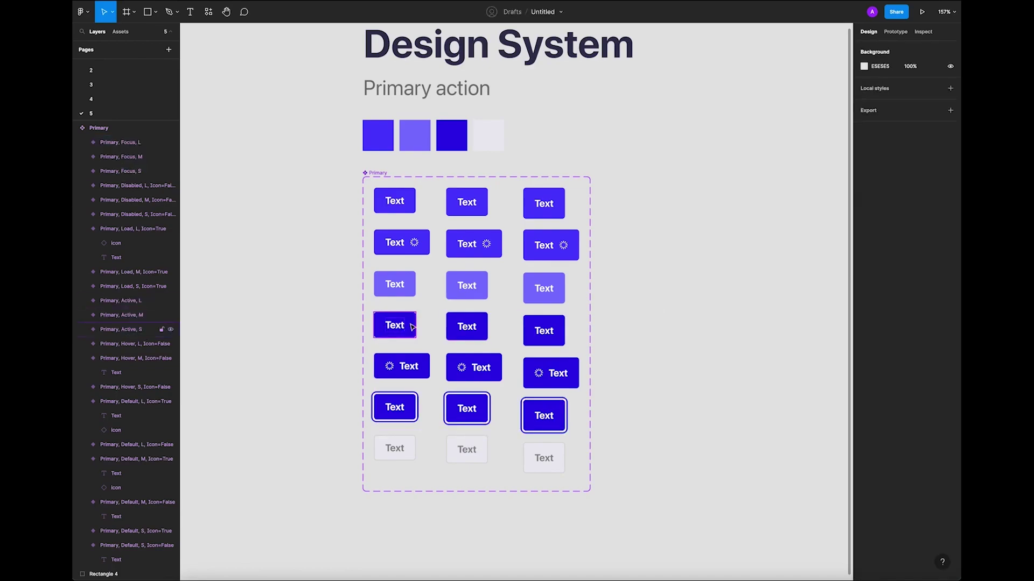
{"action": "left_click", "coordinate": [467, 326]}
{"action": "left_click", "coordinate": [394, 325], "text": "shift"}
{"action": "left_click", "coordinate": [555, 325], "text": "shift"}
{"action": "left_click", "coordinate": [930, 262]}
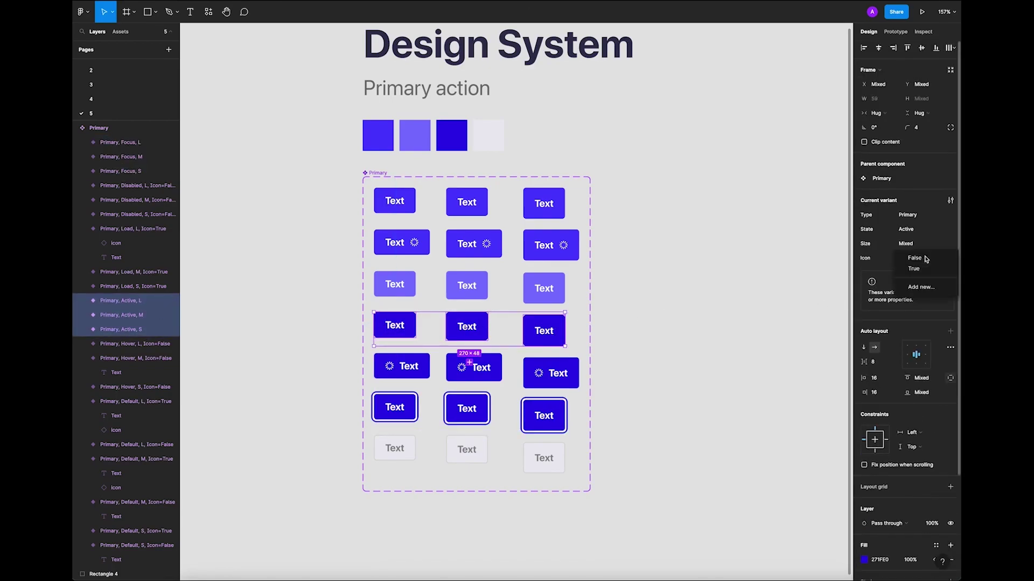
{"action": "left_click", "coordinate": [923, 263]}
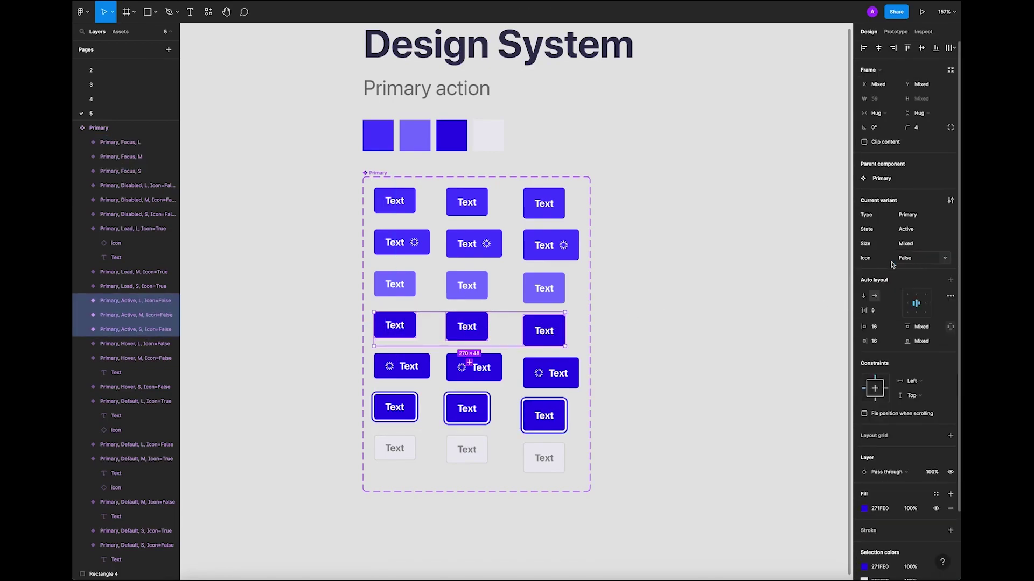
Check the Load variants' properties and set Icon to False for the three Focus variants.
{"action": "left_click", "coordinate": [673, 328]}
{"action": "left_click_drag", "start_coordinate": [341, 367], "coordinate": [627, 378]}
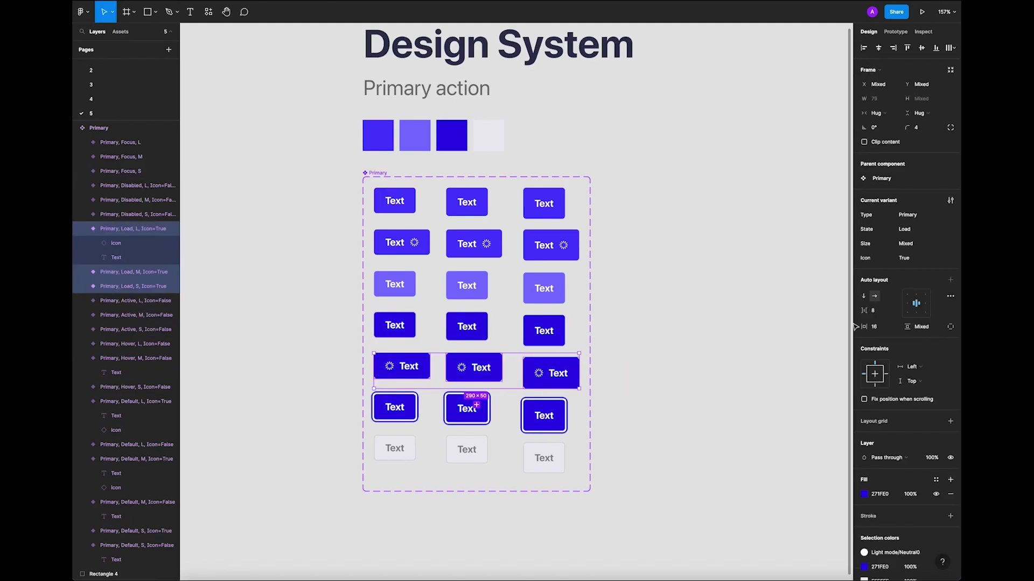
{"action": "left_click", "coordinate": [677, 386]}
{"action": "left_click_drag", "start_coordinate": [316, 410], "coordinate": [600, 413]}
{"action": "left_click", "coordinate": [928, 261]}
{"action": "left_click", "coordinate": [923, 260]}
{"action": "left_click", "coordinate": [704, 319]}
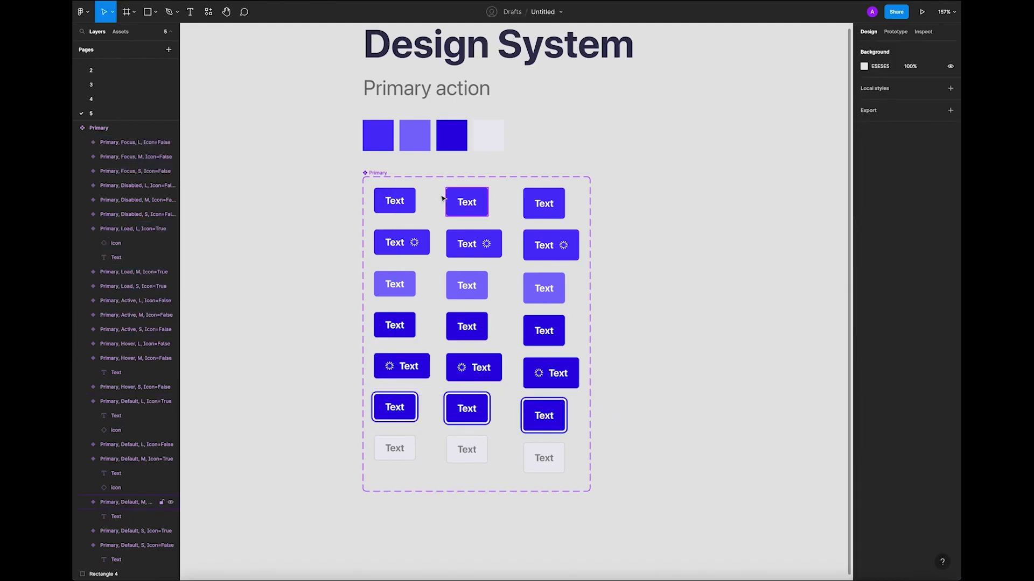
Review the property list of the Primary component set.
{"action": "left_click", "coordinate": [376, 174]}
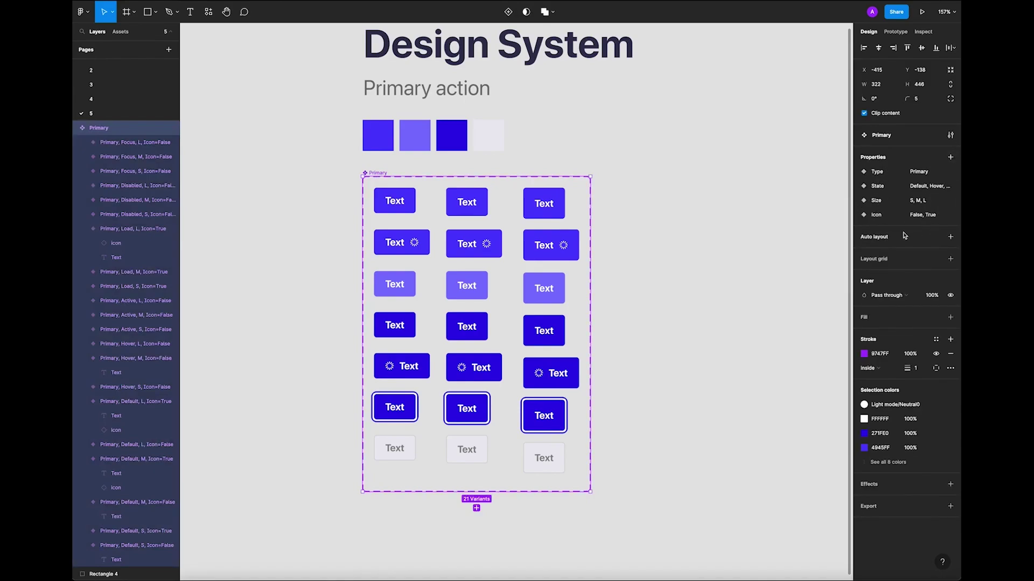
{"action": "left_click", "coordinate": [748, 252]}
{"action": "left_click_drag", "start_coordinate": [393, 173], "coordinate": [394, 170]}
{"action": "left_click", "coordinate": [314, 192]}
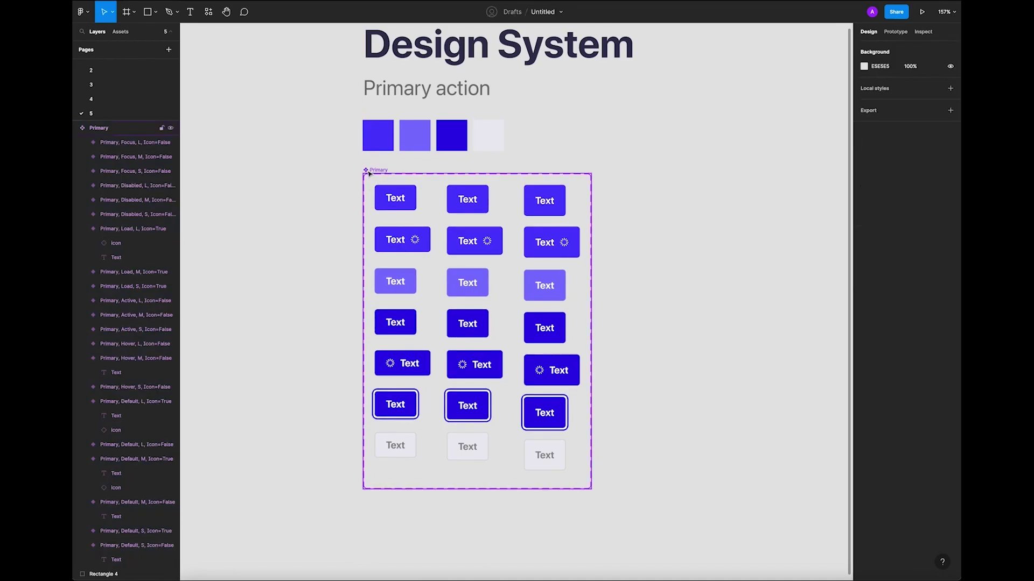
{"action": "left_click_drag", "start_coordinate": [375, 181], "coordinate": [375, 186]}
{"action": "left_click", "coordinate": [337, 181]}
Collapse the expanded variants inside the Primary component set in the layer list.
{"action": "left_click", "coordinate": [83, 230]}
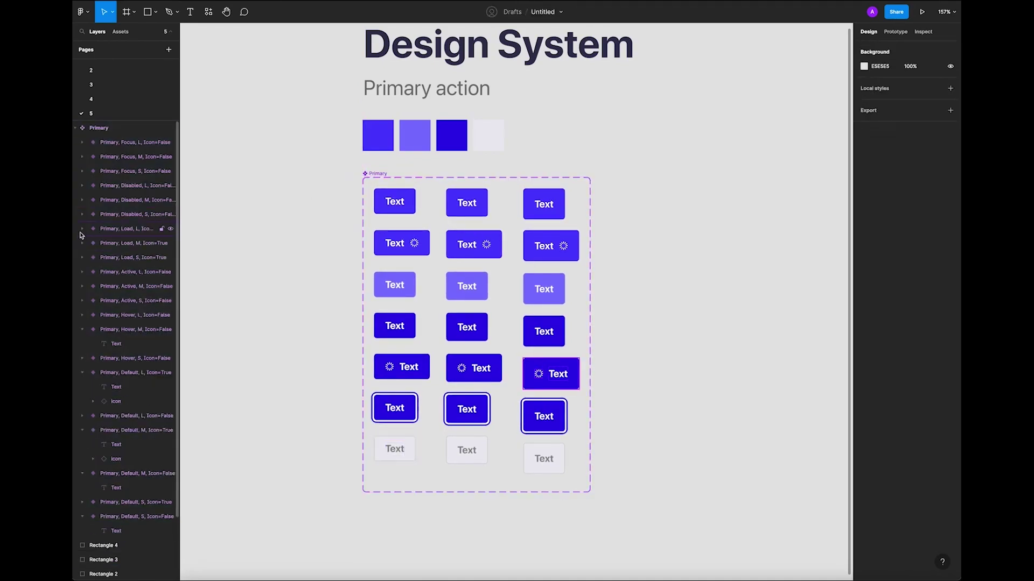
{"action": "left_click", "coordinate": [82, 329]}
{"action": "left_click", "coordinate": [82, 358]}
{"action": "left_click", "coordinate": [83, 387]}
{"action": "left_click", "coordinate": [83, 401]}
{"action": "left_click", "coordinate": [82, 431]}
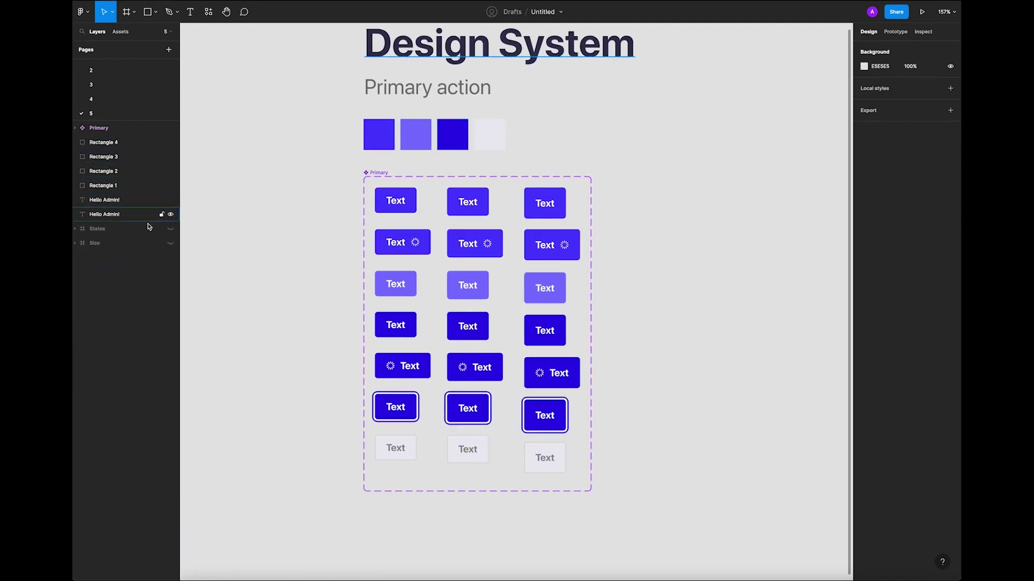
Show the hidden States and Size frames, and position the States labels and the Primary set side by side.
{"action": "left_click", "coordinate": [170, 229]}
{"action": "left_click", "coordinate": [170, 243]}
{"action": "left_click_drag", "start_coordinate": [436, 217], "coordinate": [334, 206]}
{"action": "left_click_drag", "start_coordinate": [387, 174], "coordinate": [387, 211]}
Place the Size frame above the component set and directly below Primary in the layer order.
{"action": "left_click", "coordinate": [570, 179]}
{"action": "left_click_drag", "start_coordinate": [538, 185], "coordinate": [385, 185]}
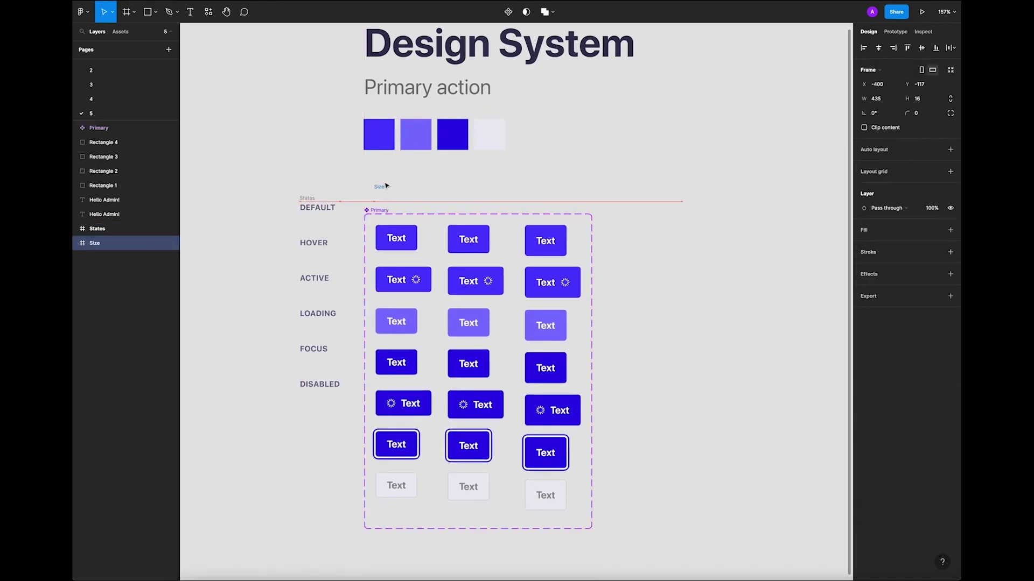
{"action": "left_click_drag", "start_coordinate": [108, 246], "coordinate": [115, 140]}
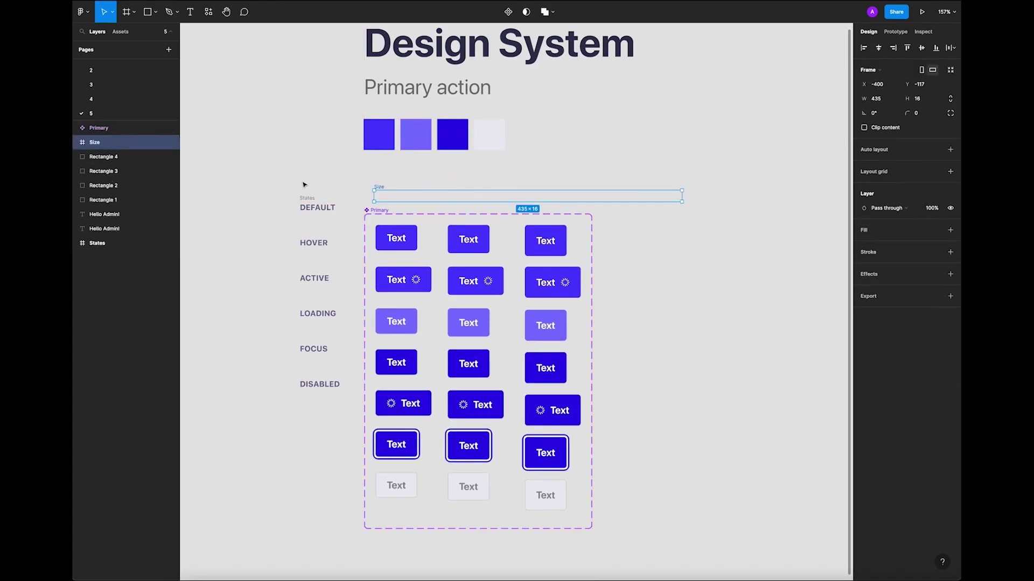
{"action": "left_click_drag", "start_coordinate": [381, 188], "coordinate": [313, 174]}
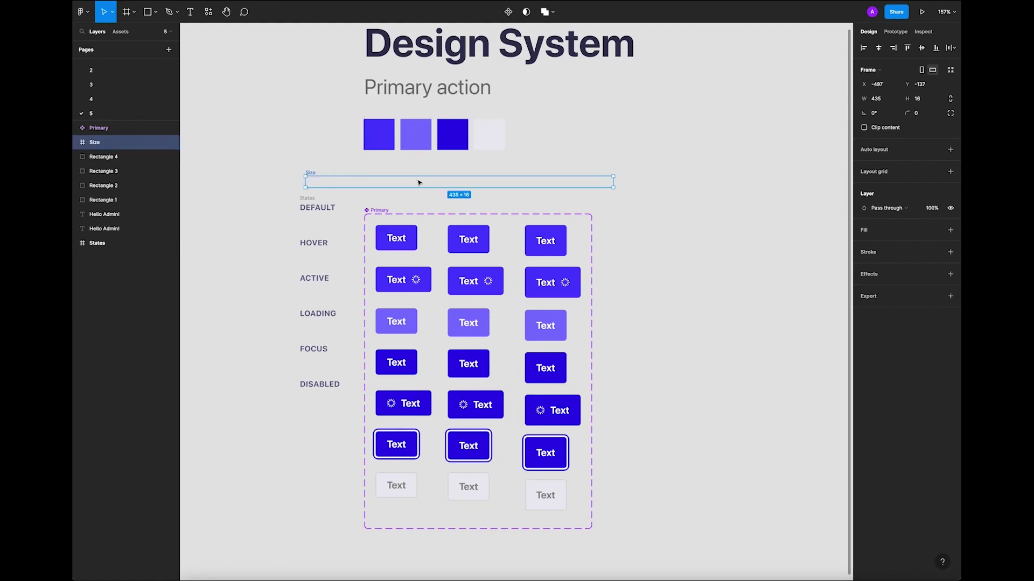
Show the hidden L Size, M Size and S Size labels and align S SIZE above the small button column.
{"action": "left_click", "coordinate": [75, 142]}
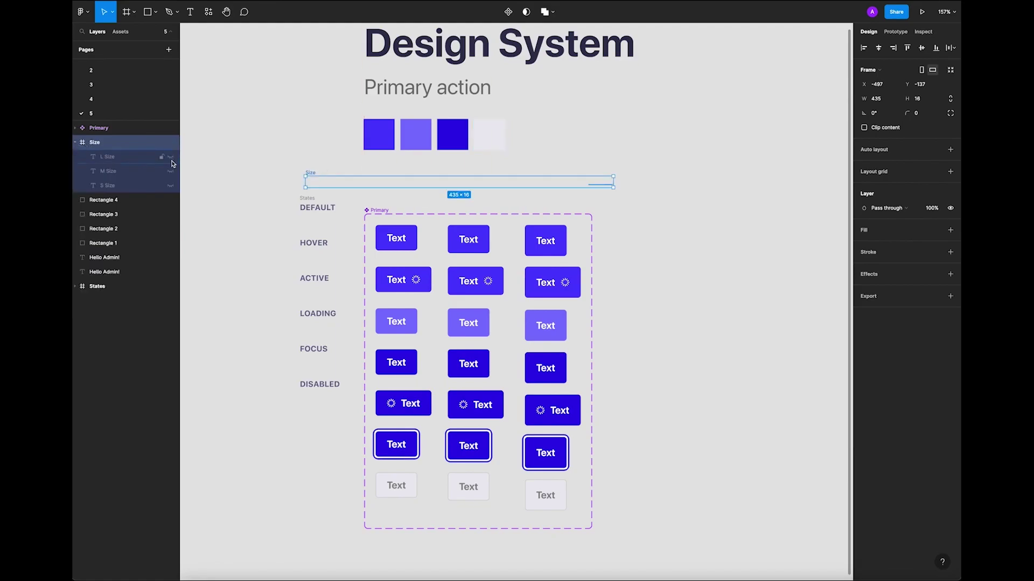
{"action": "left_click_drag", "start_coordinate": [172, 159], "coordinate": [171, 186]}
{"action": "left_click", "coordinate": [300, 179]}
{"action": "left_click_drag", "start_coordinate": [315, 174], "coordinate": [379, 182]}
Widen the Primary component set so it extends beyond the L SIZE label.
{"action": "left_click", "coordinate": [630, 267]}
{"action": "left_click", "coordinate": [461, 214]}
{"action": "left_click_drag", "start_coordinate": [593, 243], "coordinate": [721, 247]}
{"action": "left_click", "coordinate": [775, 261]}
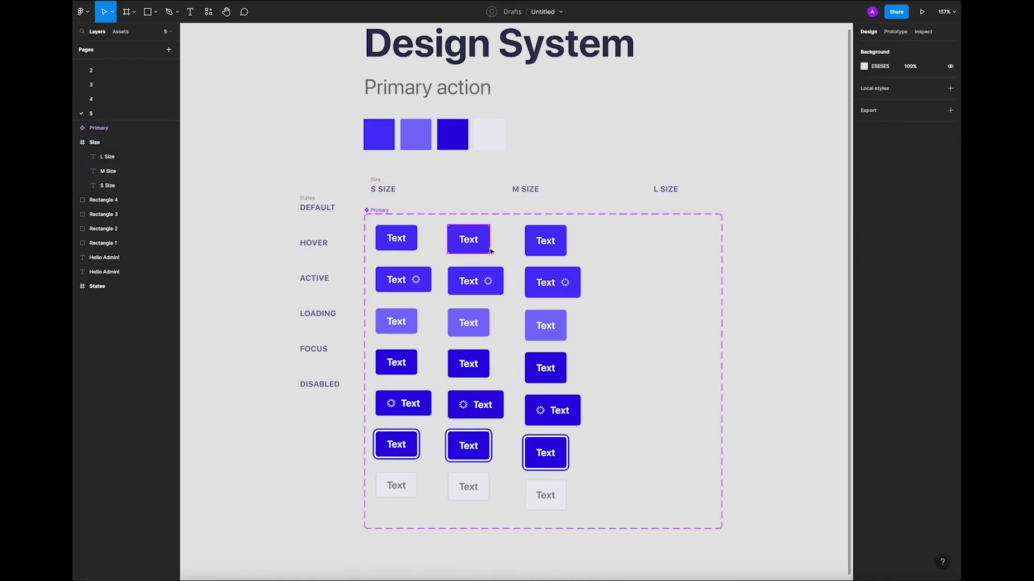
Move the medium and large variants under the M SIZE and L SIZE labels, aligning L SIZE with its column.
{"action": "left_click_drag", "start_coordinate": [447, 514], "coordinate": [639, 238]}
{"action": "left_click_drag", "start_coordinate": [495, 242], "coordinate": [685, 512]}
{"action": "left_click", "coordinate": [669, 267]}
{"action": "left_click_drag", "start_coordinate": [626, 329], "coordinate": [684, 328]}
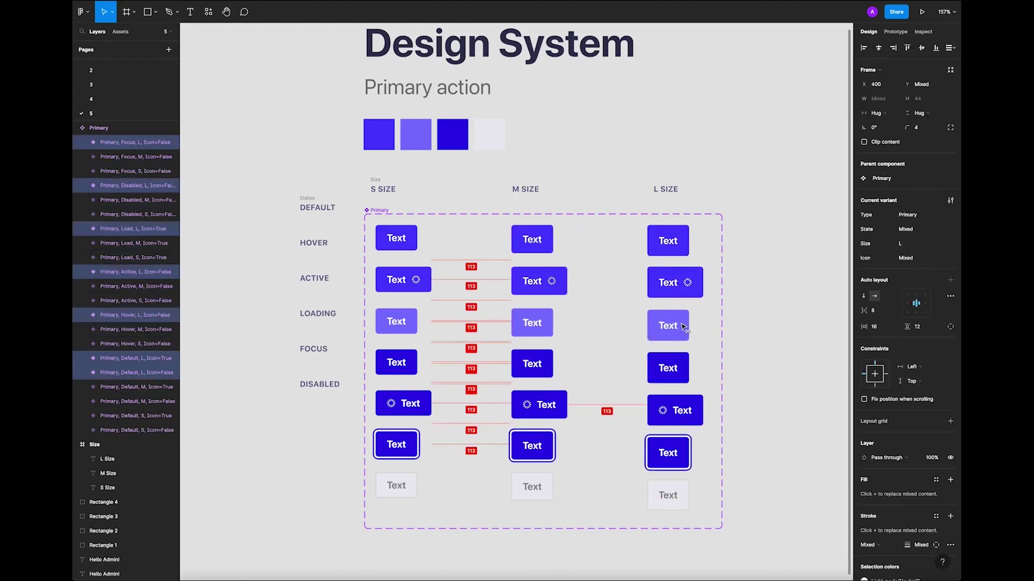
{"action": "left_click", "coordinate": [657, 190]}
{"action": "left_click", "coordinate": [605, 171]}
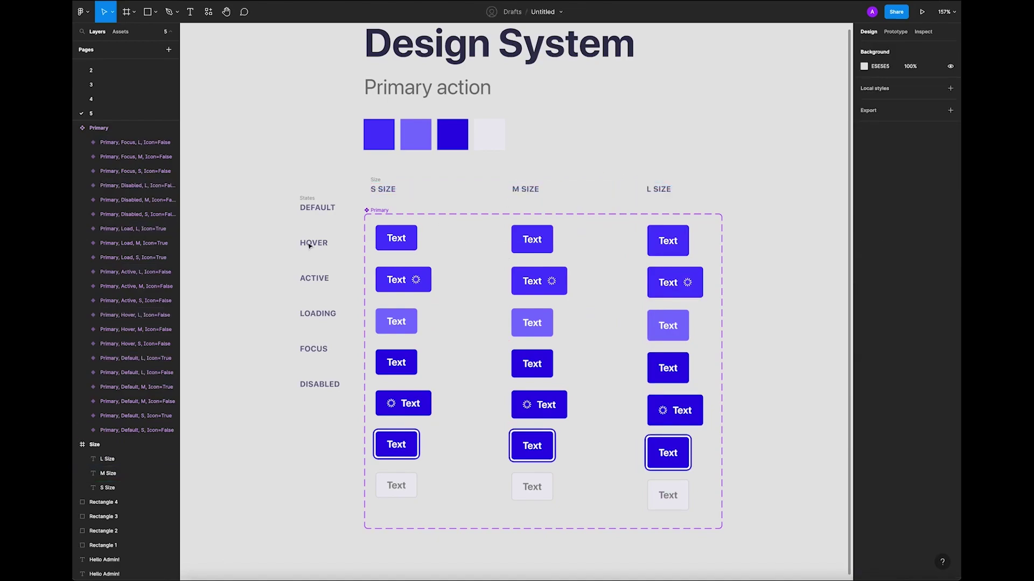
Line up the States frame's DEFAULT label with the first button row and ungroup the frame.
{"action": "left_click_drag", "start_coordinate": [307, 200], "coordinate": [317, 230]}
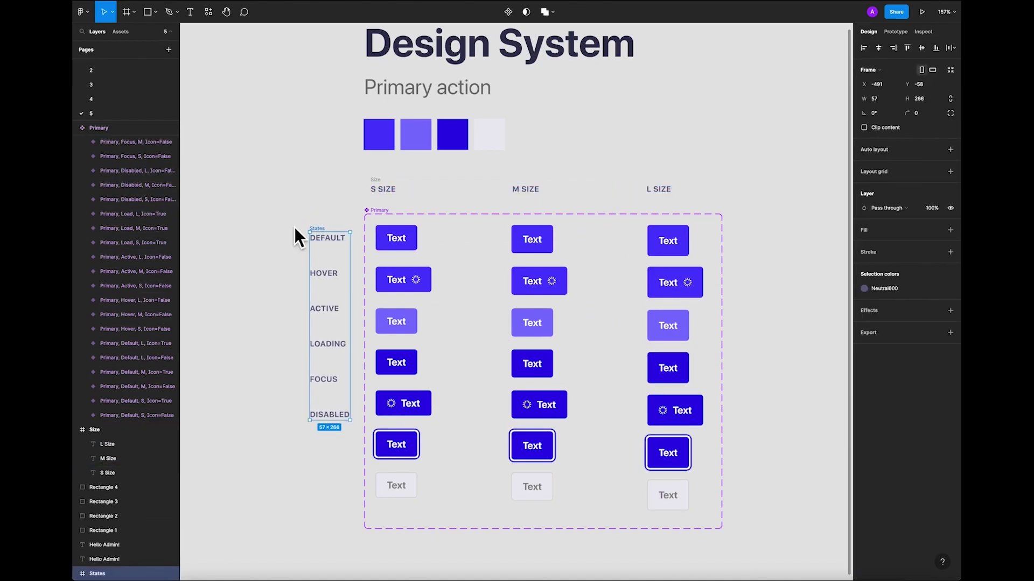
{"action": "right_click", "coordinate": [322, 230]}
{"action": "left_click", "coordinate": [356, 358]}
Try to distribute the six state labels using horizontal spacing and shift them away from the buttons.
{"action": "left_click_drag", "start_coordinate": [281, 211], "coordinate": [369, 470]}
{"action": "left_click", "coordinate": [951, 49]}
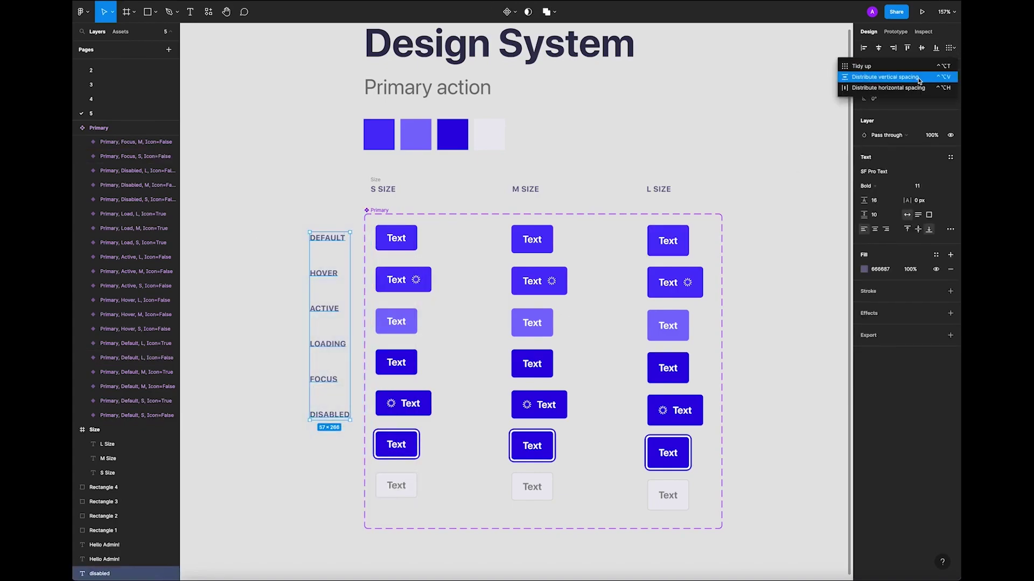
{"action": "left_click", "coordinate": [911, 88]}
{"action": "left_click_drag", "start_coordinate": [312, 240], "coordinate": [270, 245]}
{"action": "key", "text": "ctrl+z"}
Delete the duplicate copies of the six state labels, from DEFAULT to DISABLED.
{"action": "left_click", "coordinate": [295, 224]}
{"action": "left_click", "coordinate": [309, 239]}
{"action": "left_click", "coordinate": [316, 273], "text": "shift"}
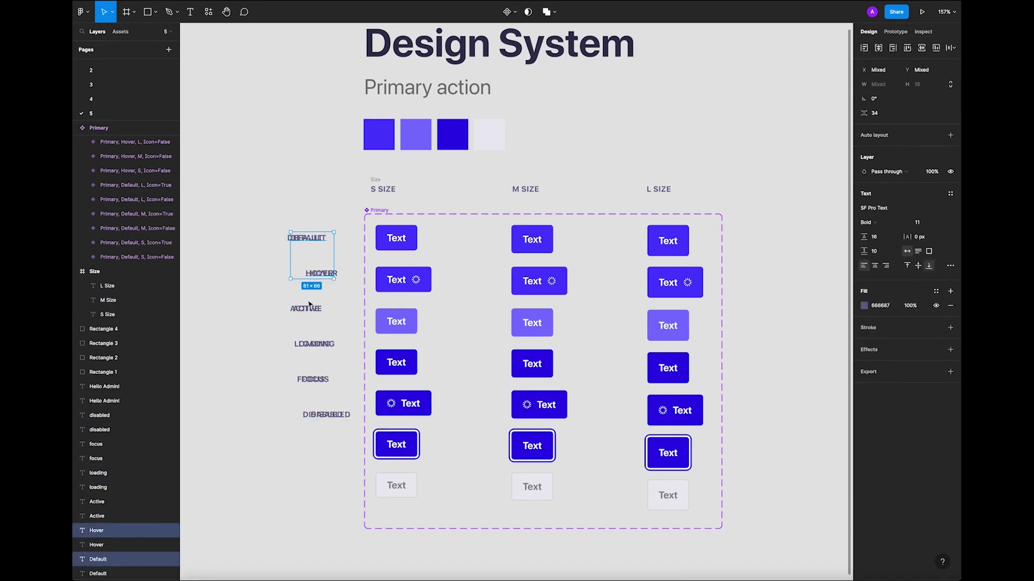
{"action": "left_click", "coordinate": [306, 309], "text": "shift"}
{"action": "left_click", "coordinate": [314, 344], "text": "shift"}
{"action": "left_click", "coordinate": [305, 381], "text": "shift"}
{"action": "left_click", "coordinate": [308, 416], "text": "shift"}
{"action": "key", "text": "Delete"}
Align the six state labels along their left edges and set their vertical spacing to 55.
{"action": "left_click_drag", "start_coordinate": [265, 159], "coordinate": [348, 430]}
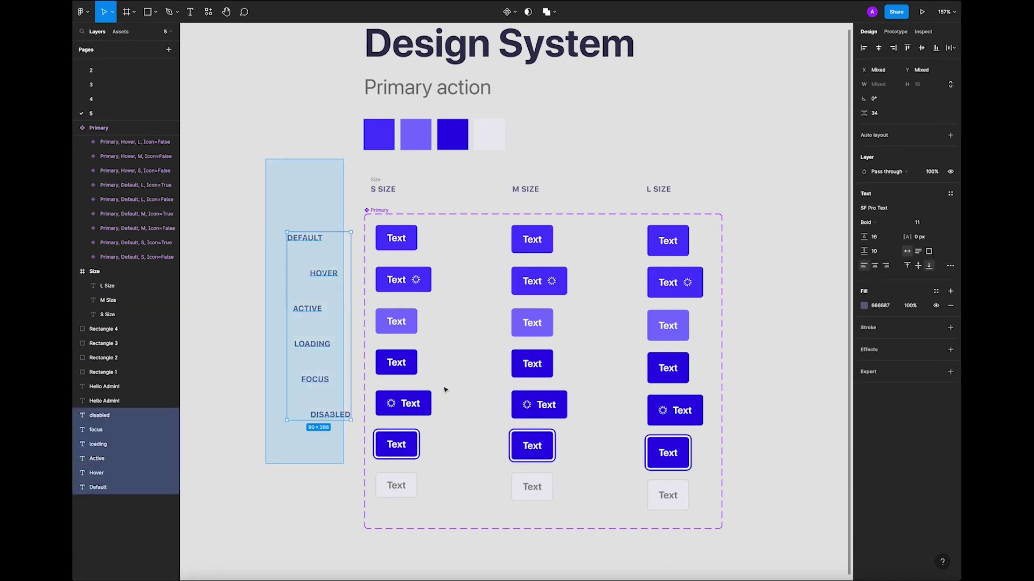
{"action": "left_click", "coordinate": [864, 48]}
{"action": "left_click_drag", "start_coordinate": [863, 113], "coordinate": [883, 112]}
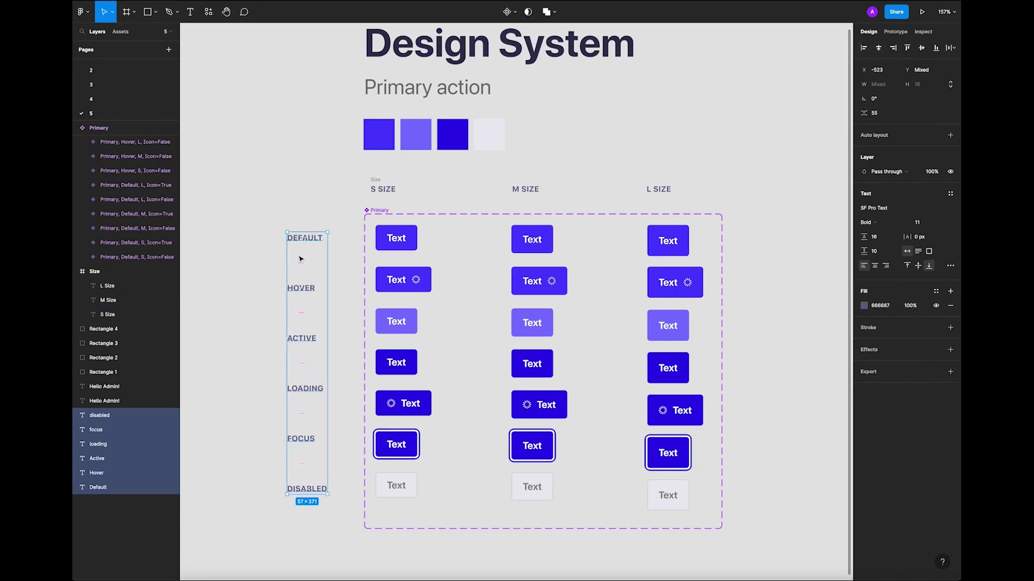
Bring the state labels closer to the buttons and lower HOVER through DISABLED so HOVER meets the third row.
{"action": "left_click_drag", "start_coordinate": [315, 263], "coordinate": [350, 505]}
{"action": "left_click", "coordinate": [275, 277]}
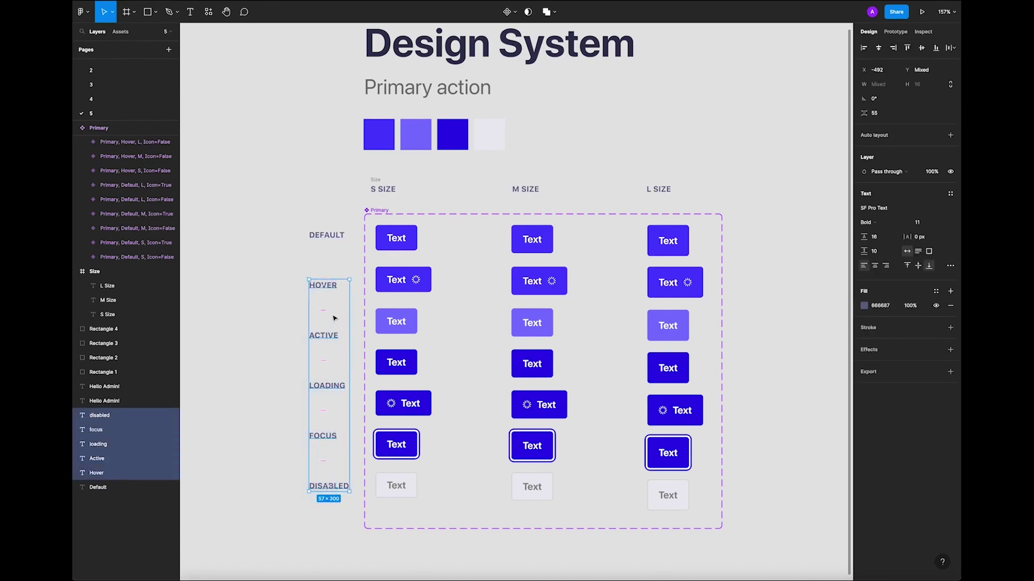
{"action": "left_click_drag", "start_coordinate": [334, 318], "coordinate": [339, 351]}
Duplicate the DEFAULT label down to the second button row and change its text to Icons.
{"action": "left_click", "coordinate": [331, 235]}
{"action": "left_click_drag", "start_coordinate": [331, 236], "coordinate": [334, 274]}
{"action": "double_click", "coordinate": [333, 275]}
{"action": "type", "text": "Ic"}
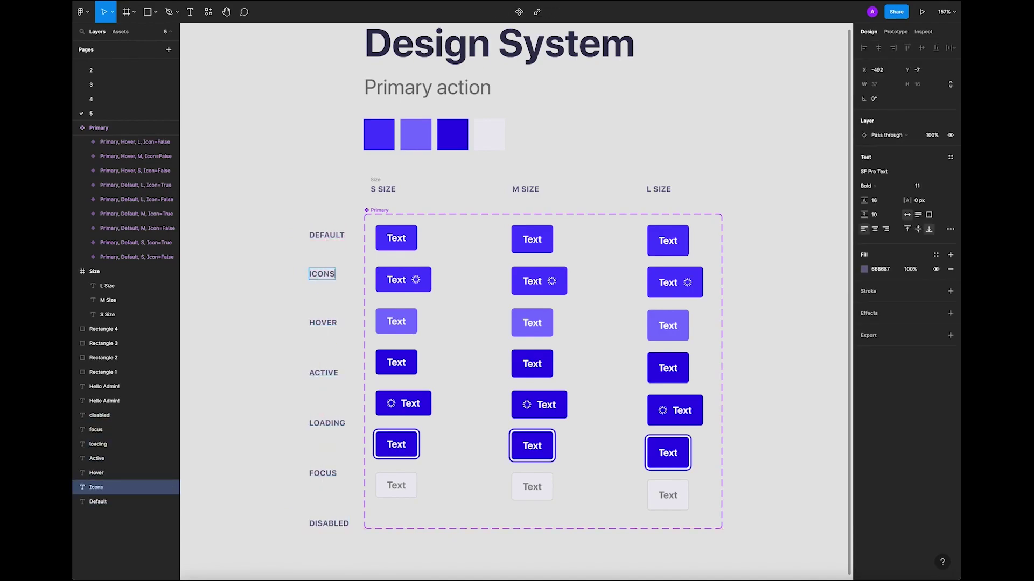
{"action": "left_click", "coordinate": [285, 276]}
Distribute the seven state labels evenly in the vertical direction and reduce their spacing to 43.
{"action": "left_click_drag", "start_coordinate": [295, 212], "coordinate": [342, 539]}
{"action": "left_click", "coordinate": [950, 48]}
{"action": "left_click", "coordinate": [924, 77]}
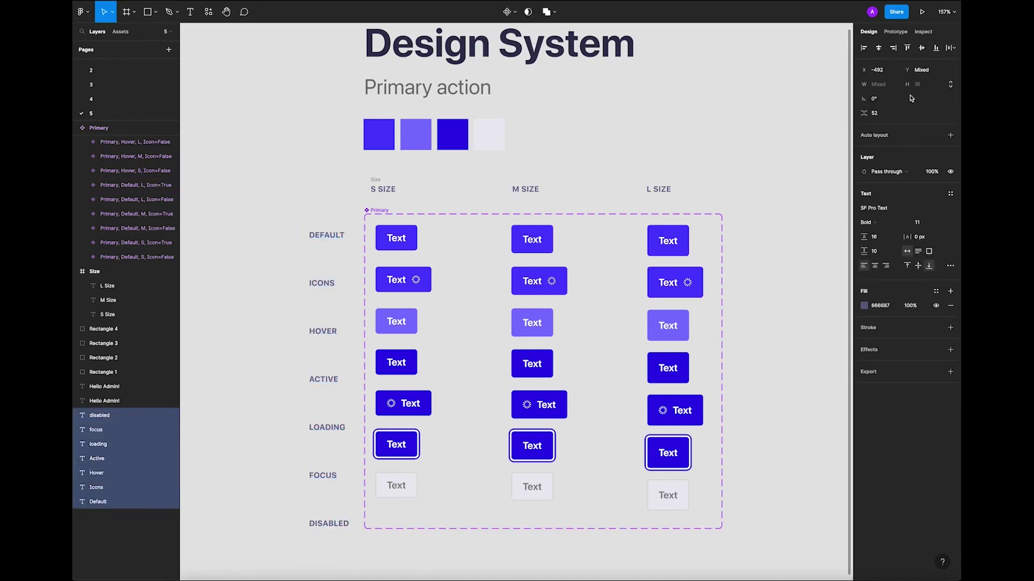
{"action": "left_click_drag", "start_coordinate": [861, 112], "coordinate": [855, 111]}
{"action": "left_click", "coordinate": [233, 206]}
{"action": "left_click_drag", "start_coordinate": [280, 205], "coordinate": [350, 519]}
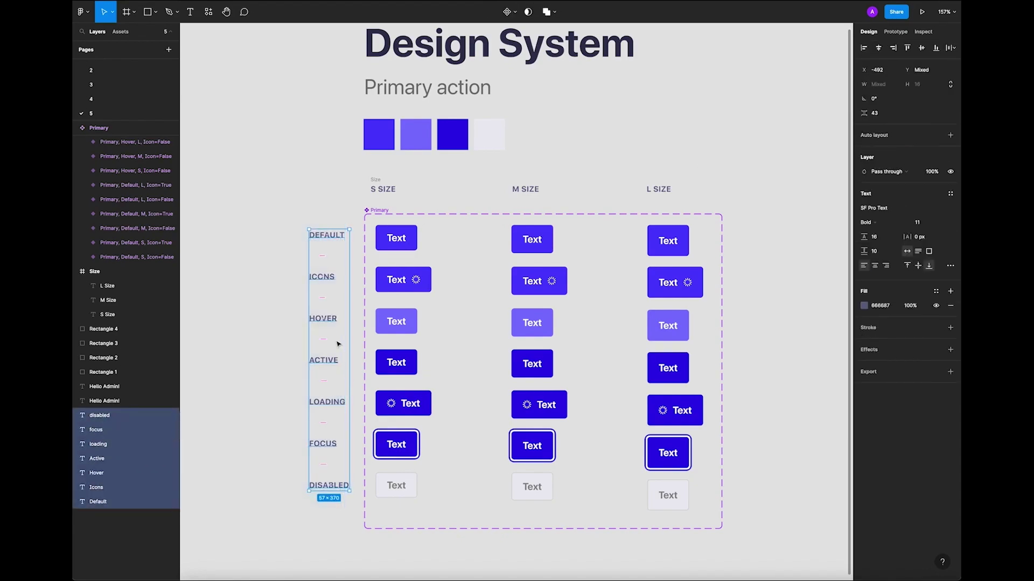
Ungroup the Size frame and shift the S SIZE label to line up with the left edge of the small buttons.
{"action": "left_click", "coordinate": [339, 343]}
{"action": "right_click", "coordinate": [374, 179]}
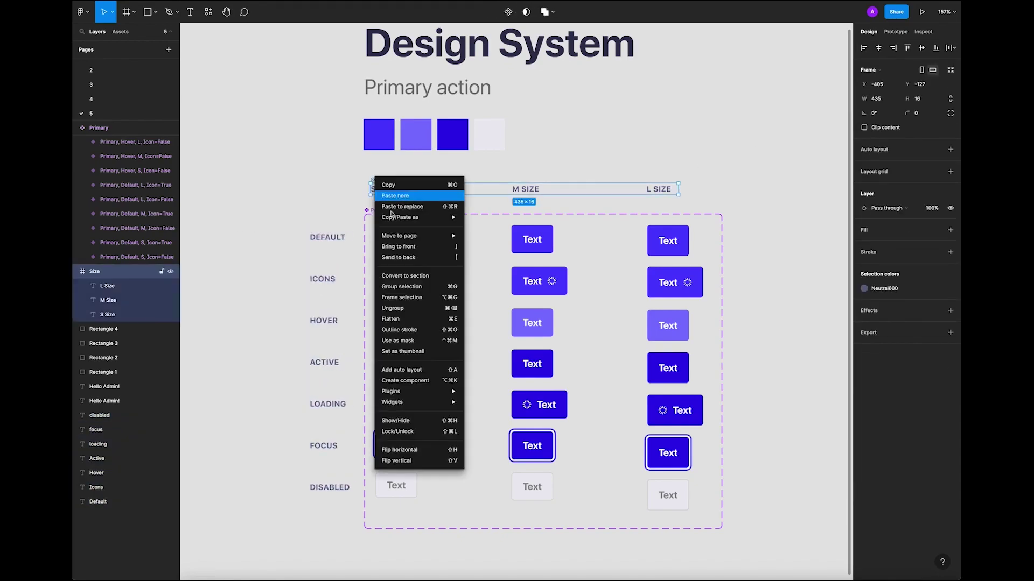
{"action": "left_click", "coordinate": [395, 308]}
{"action": "left_click", "coordinate": [334, 184]}
{"action": "left_click", "coordinate": [387, 189]}
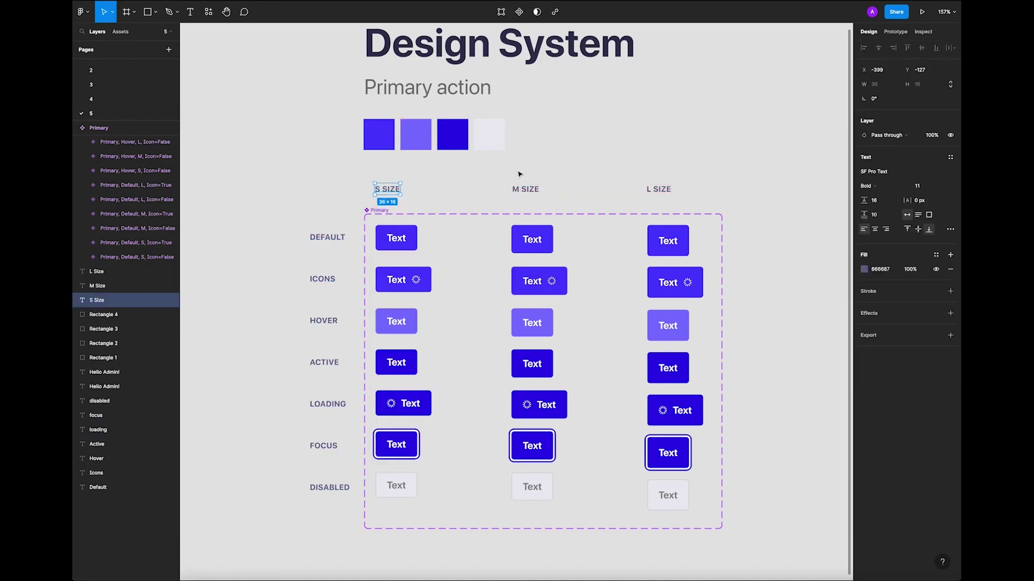
{"action": "left_click", "coordinate": [520, 174]}
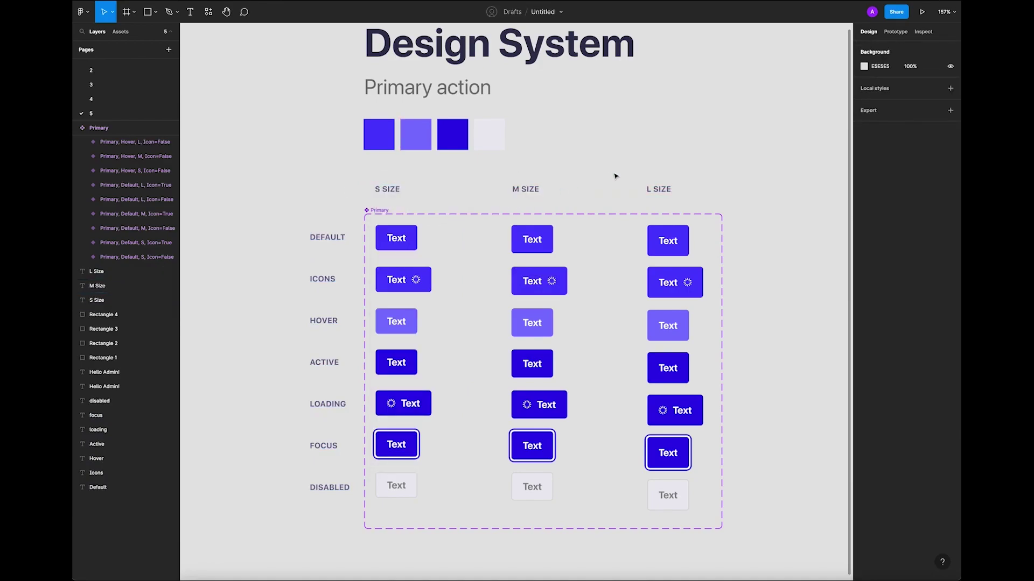
{"action": "left_click", "coordinate": [663, 193]}
Place an instance of the large Default button beside the Primary component set for testing.
{"action": "scroll", "coordinate": [515, 185], "scroll_direction": "down", "scroll_amount": 5}
{"action": "left_click_drag", "start_coordinate": [656, 149], "coordinate": [565, 162]}
{"action": "left_click", "coordinate": [540, 159]}
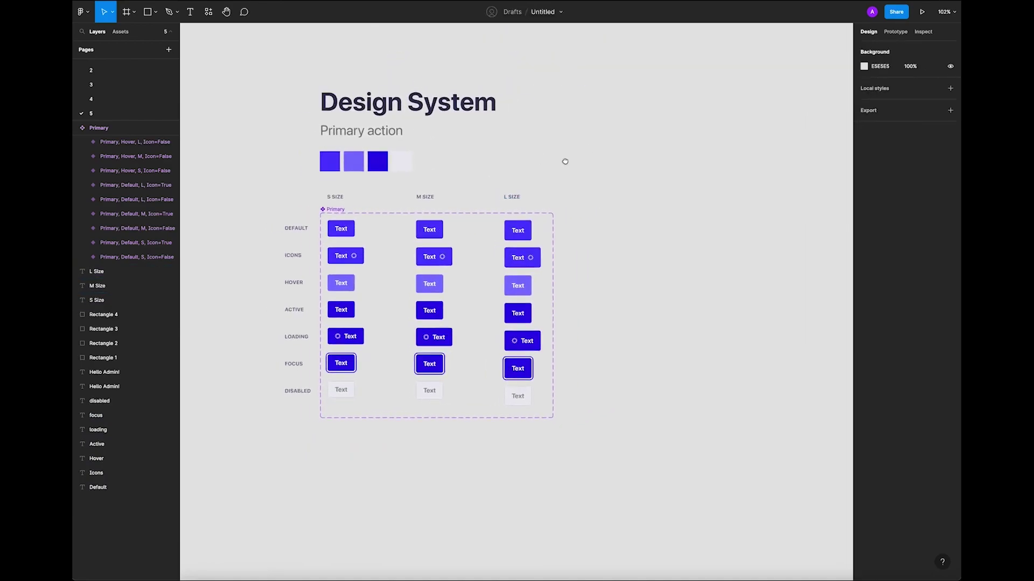
{"action": "left_click", "coordinate": [344, 232]}
{"action": "left_click", "coordinate": [572, 233]}
{"action": "left_click_drag", "start_coordinate": [525, 237], "coordinate": [663, 244]}
Test the instance's State property by switching it through Hover, Active, Load, Focus and Disabled.
{"action": "left_click", "coordinate": [936, 182]}
{"action": "left_click", "coordinate": [928, 179]}
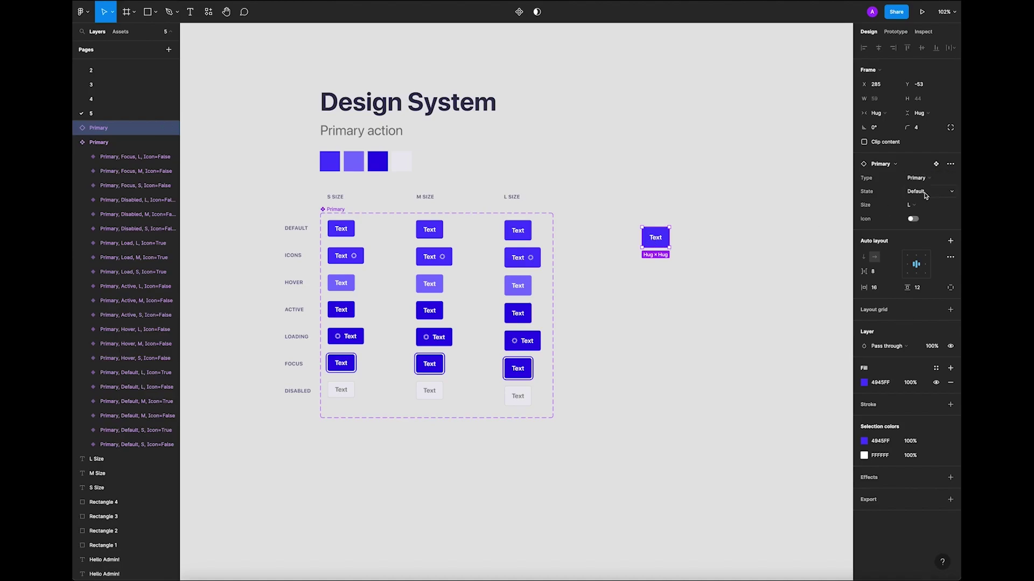
{"action": "left_click", "coordinate": [921, 192]}
{"action": "left_click", "coordinate": [935, 206]}
{"action": "left_click", "coordinate": [924, 192]}
{"action": "left_click", "coordinate": [926, 205]}
{"action": "left_click", "coordinate": [926, 194]}
{"action": "left_click", "coordinate": [929, 199]}
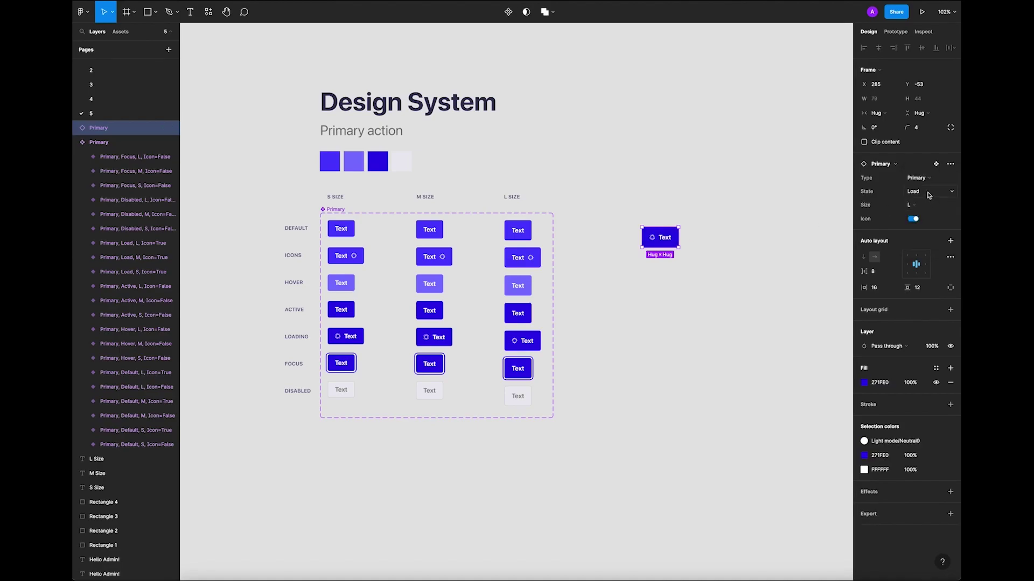
{"action": "left_click", "coordinate": [929, 195]}
{"action": "left_click", "coordinate": [926, 202]}
{"action": "left_click", "coordinate": [925, 195]}
{"action": "left_click", "coordinate": [926, 204]}
{"action": "left_click", "coordinate": [743, 227]}
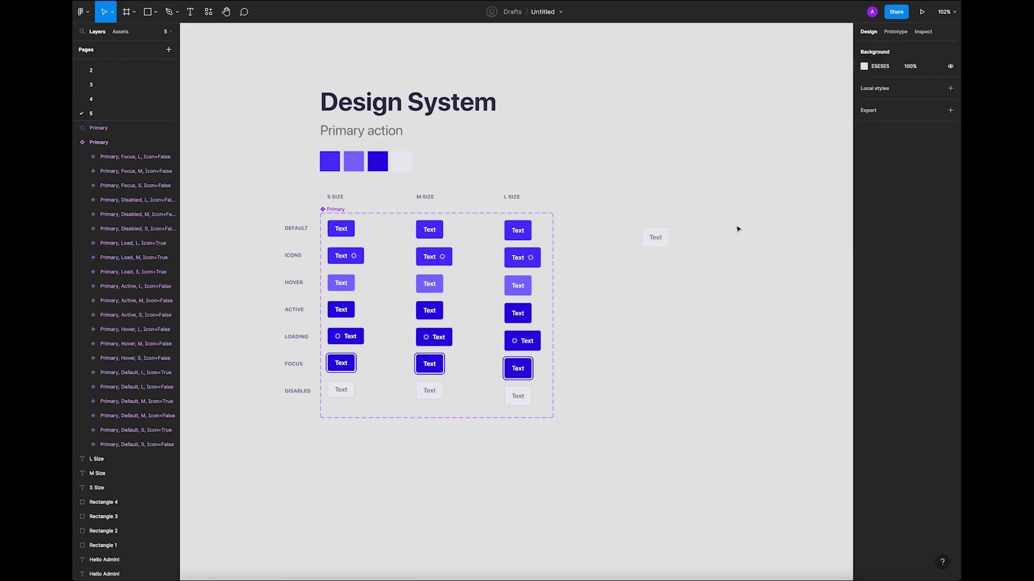
Turn on the instance's Icon property in the Default state, toggle it off and on repeatedly, and leave it on.
{"action": "scroll", "coordinate": [689, 248], "scroll_direction": "down", "scroll_amount": 1}
{"action": "left_click", "coordinate": [657, 241]}
{"action": "left_click", "coordinate": [913, 220]}
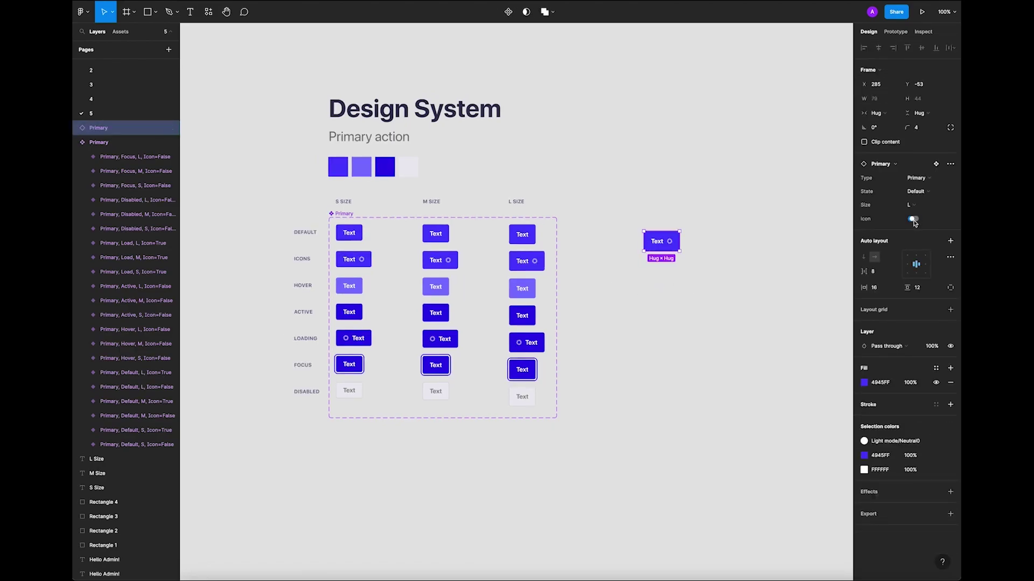
{"action": "left_click", "coordinate": [930, 193]}
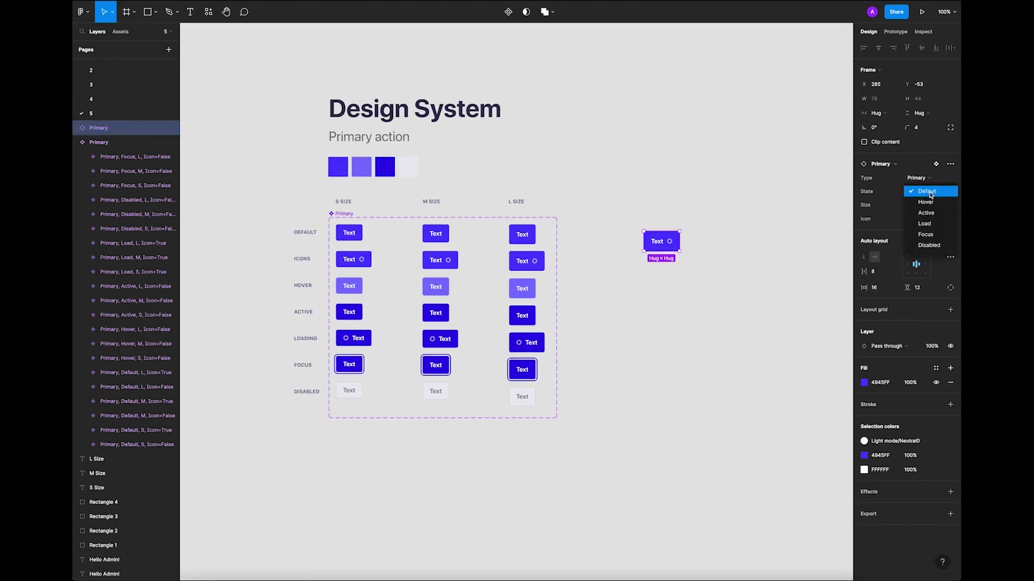
{"action": "left_click", "coordinate": [932, 192]}
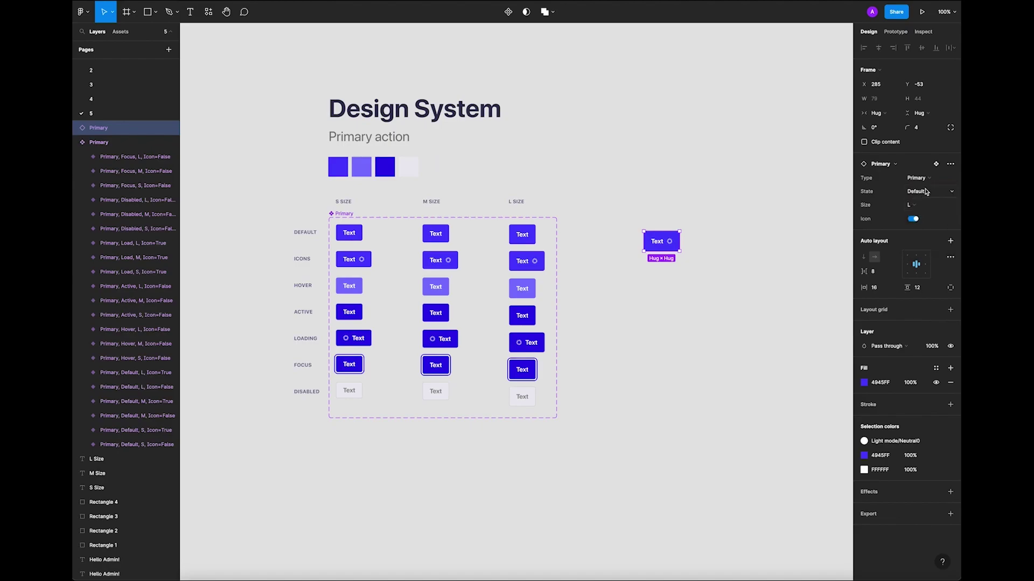
{"action": "left_click", "coordinate": [913, 220]}
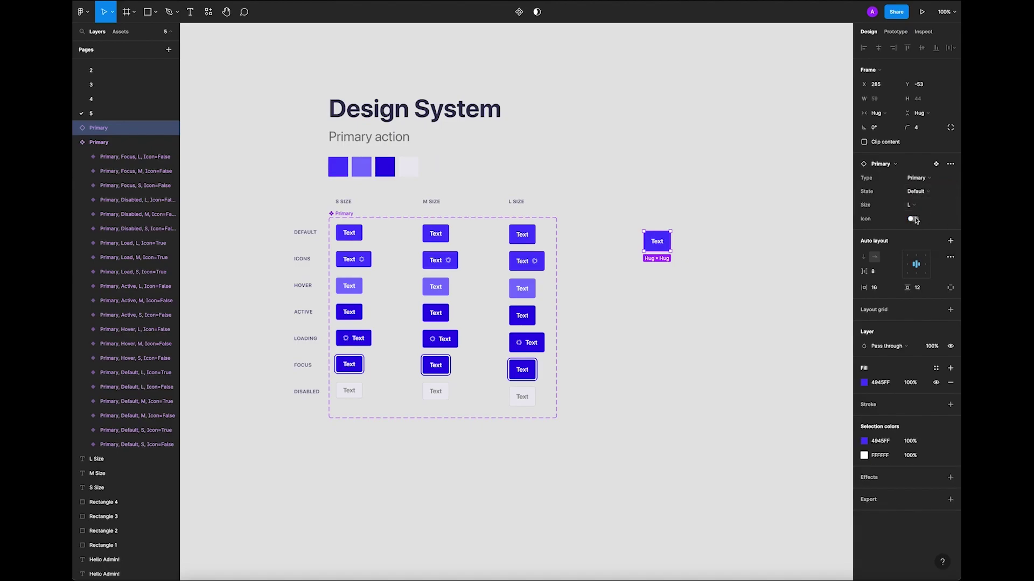
{"action": "left_click", "coordinate": [914, 220]}
{"action": "left_click", "coordinate": [915, 220]}
{"action": "left_click", "coordinate": [914, 220]}
{"action": "left_click", "coordinate": [914, 220]}
{"action": "left_click", "coordinate": [915, 221]}
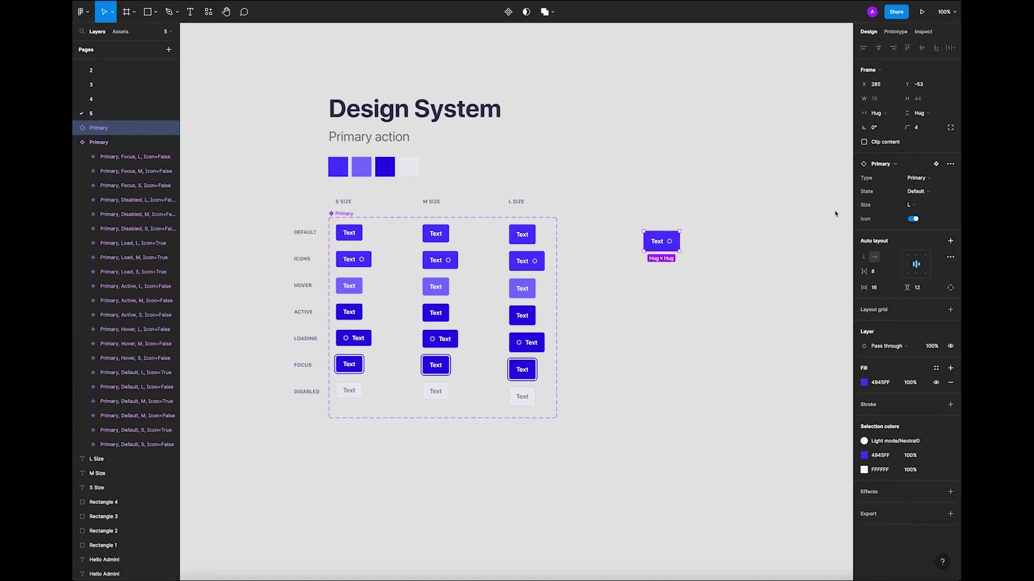
Replace the test instance's label text with Find out more.
{"action": "left_click", "coordinate": [677, 225]}
{"action": "type", "text": "Fi"}
{"action": "type", "text": "idn out m"}
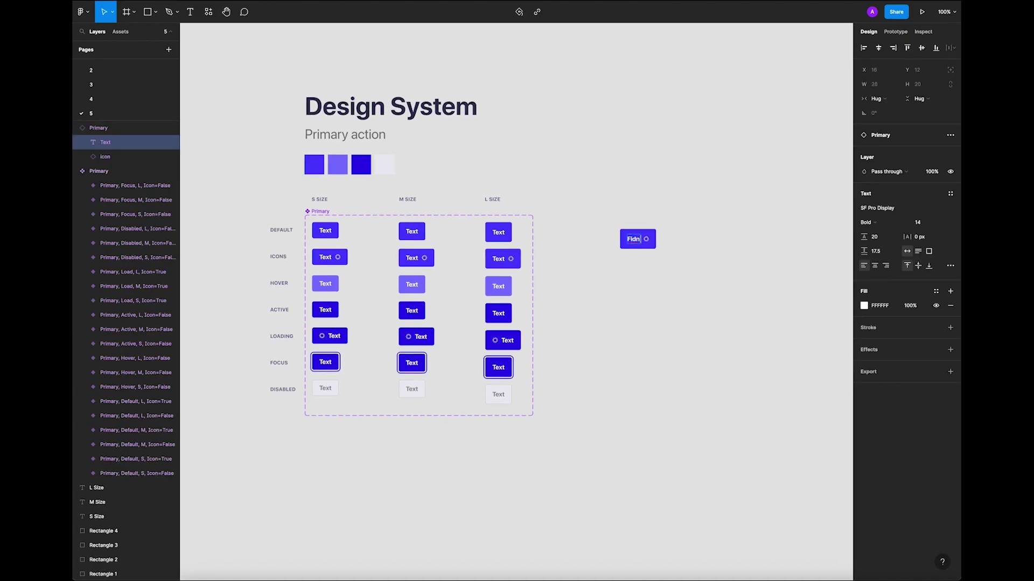
{"action": "type", "text": "ore"}
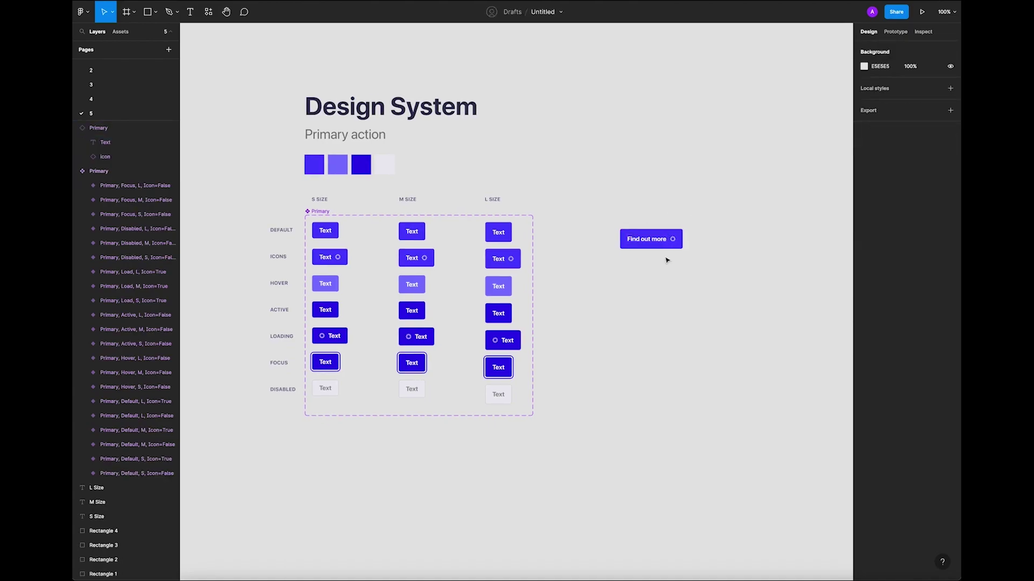
{"action": "scroll", "coordinate": [666, 258], "scroll_direction": "up", "scroll_amount": 5}
{"action": "key", "text": "Escape"}
Delete the test button instance beside the Primary component set.
{"action": "left_click", "coordinate": [668, 289]}
{"action": "scroll", "coordinate": [551, 236], "scroll_direction": "down", "scroll_amount": 4}
{"action": "left_click_drag", "start_coordinate": [549, 197], "coordinate": [759, 309]}
{"action": "scroll", "coordinate": [650, 284], "scroll_direction": "down", "scroll_amount": 5}
{"action": "key", "text": "Delete"}
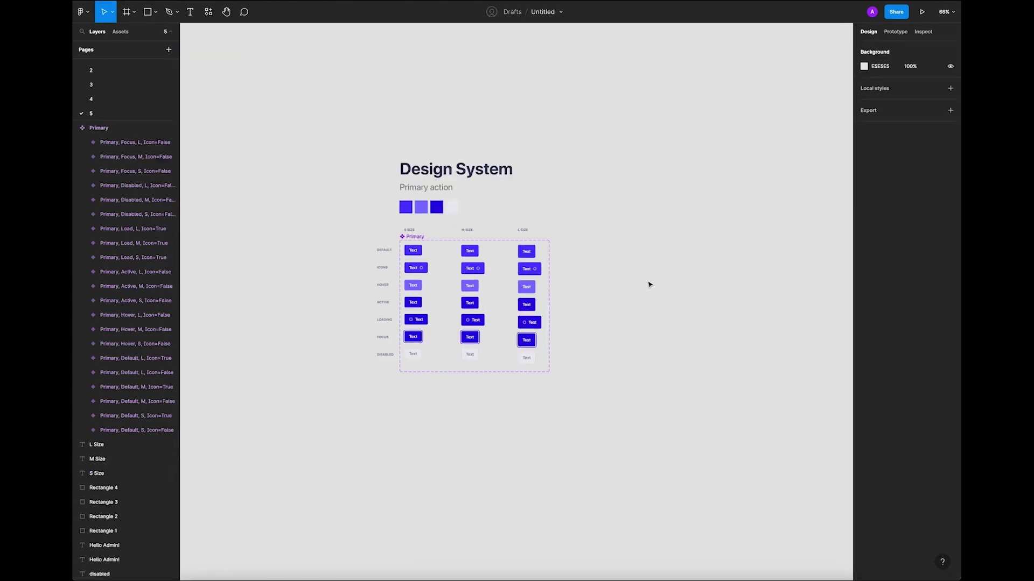
Inspect the icon instance nested in the large Default button of the ICONS row.
{"action": "scroll", "coordinate": [525, 234], "scroll_direction": "up", "scroll_amount": 4}
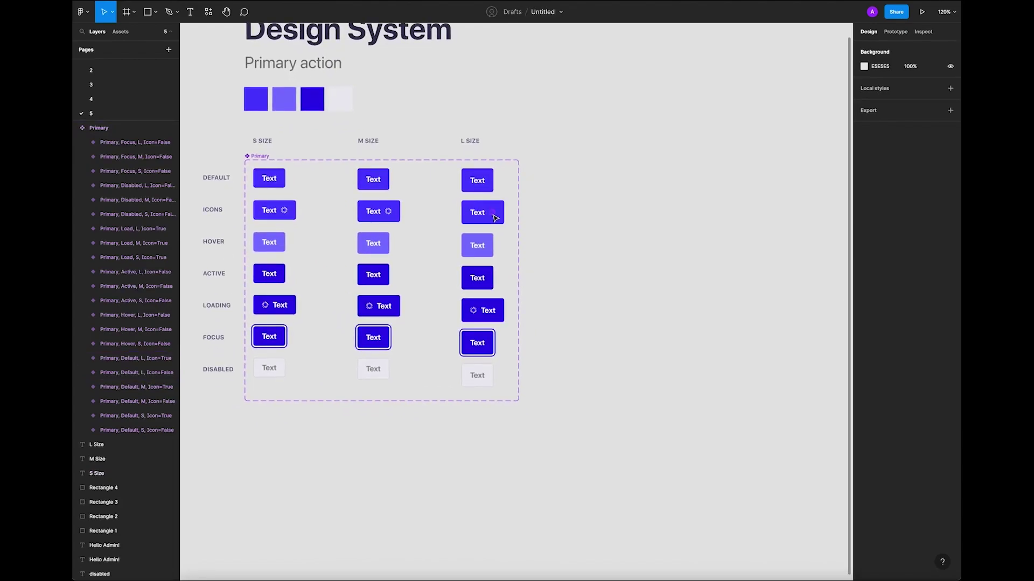
{"action": "scroll", "coordinate": [538, 233], "scroll_direction": "up", "scroll_amount": 3}
{"action": "scroll", "coordinate": [620, 220], "scroll_direction": "left", "scroll_amount": 3}
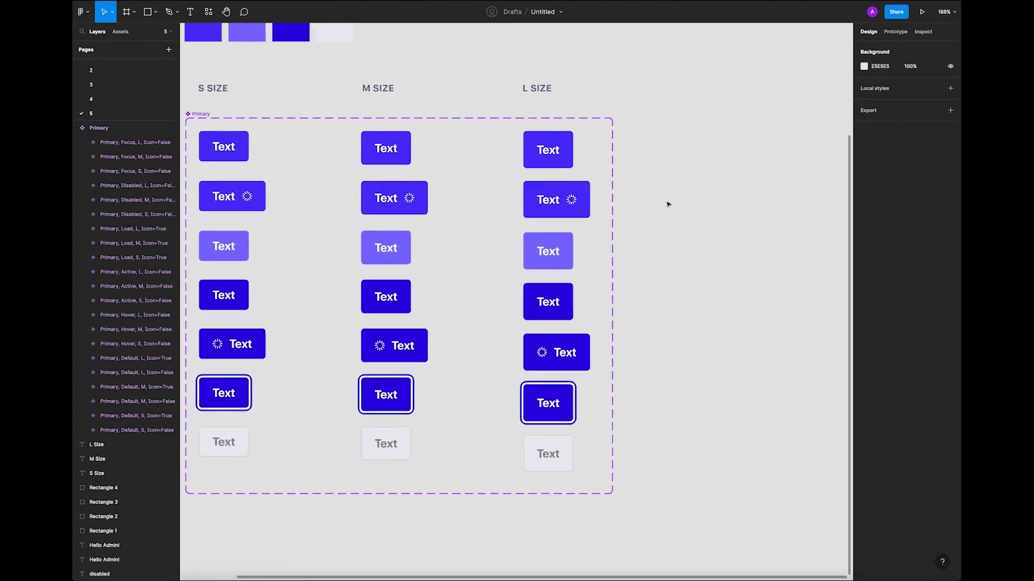
{"action": "double_click", "coordinate": [574, 200]}
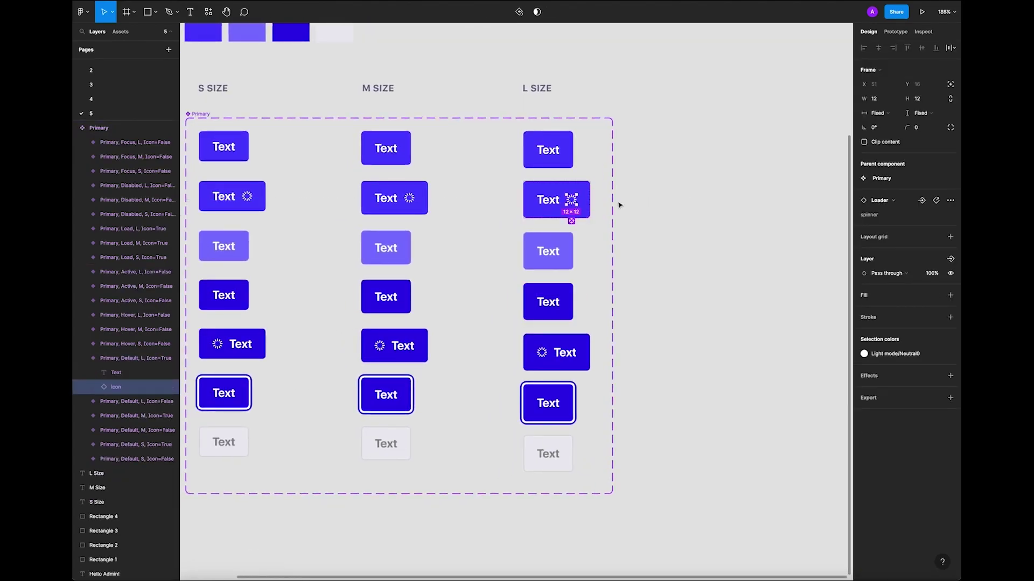
{"action": "left_click", "coordinate": [726, 145]}
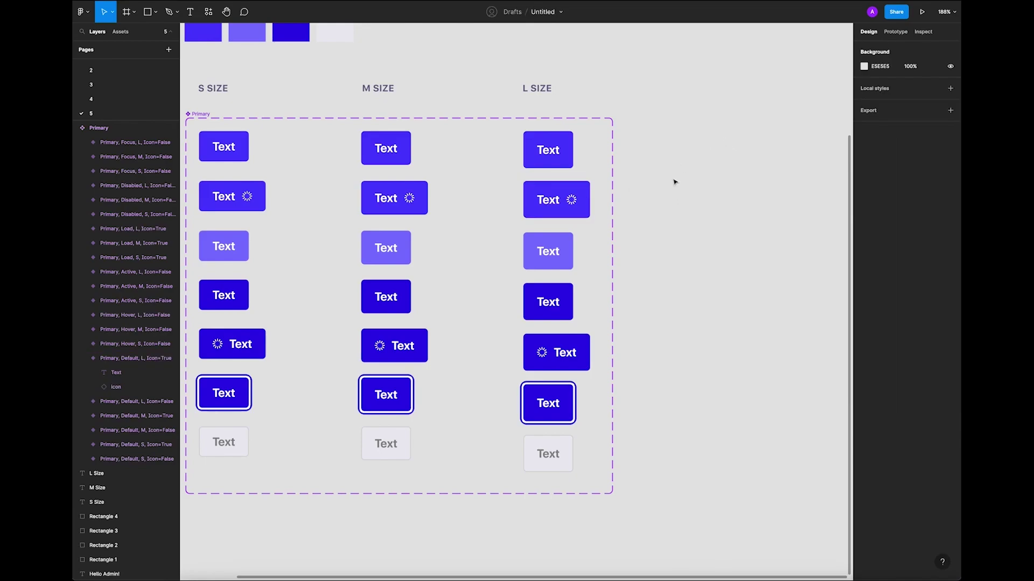
{"action": "scroll", "coordinate": [675, 182], "scroll_direction": "down", "scroll_amount": 5}
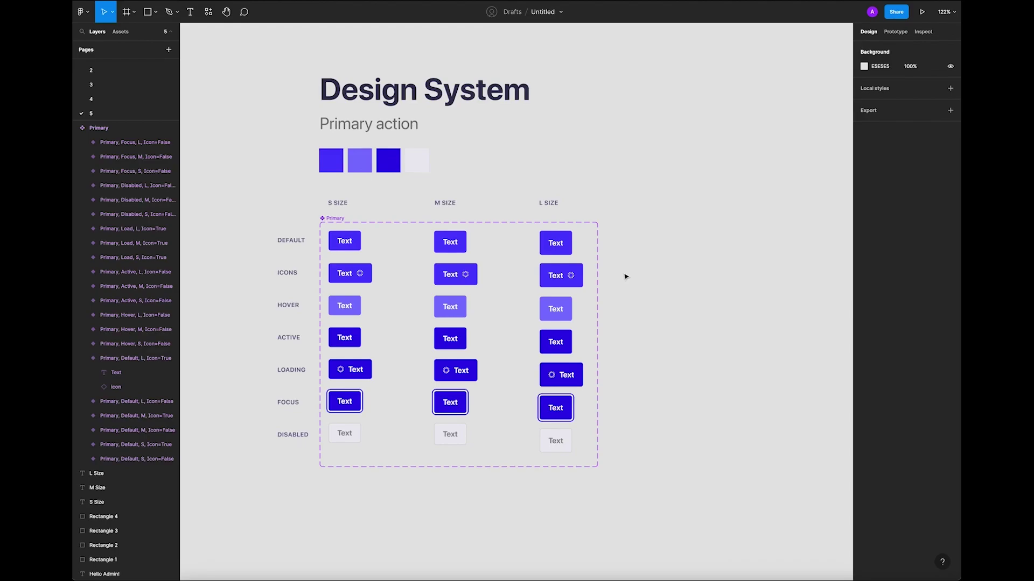
{"action": "scroll", "coordinate": [635, 257], "scroll_direction": "down", "scroll_amount": 2}
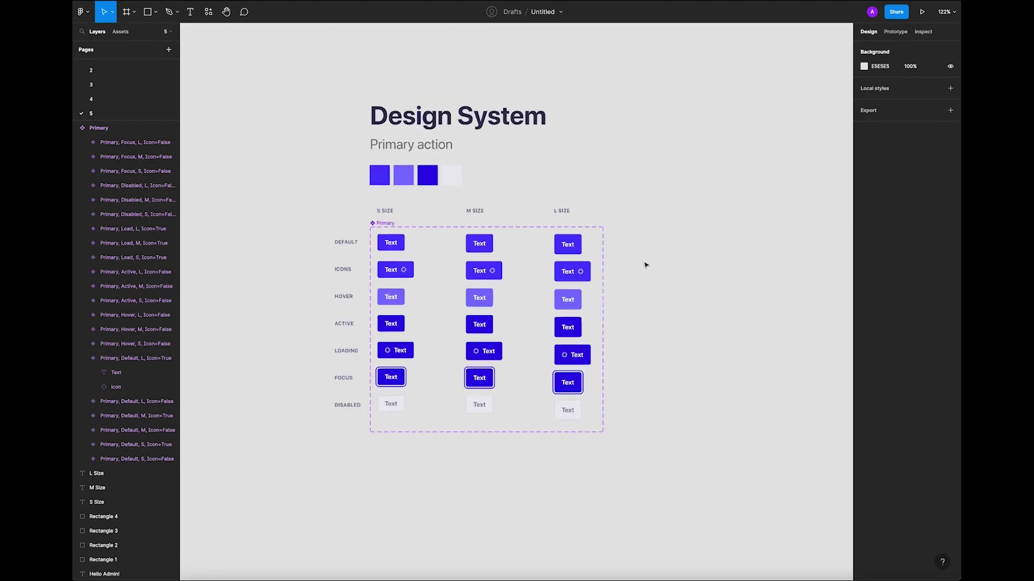
{"action": "left_click_drag", "start_coordinate": [661, 272], "coordinate": [715, 269]}
{"action": "scroll", "coordinate": [716, 270], "scroll_direction": "up", "scroll_amount": 4}
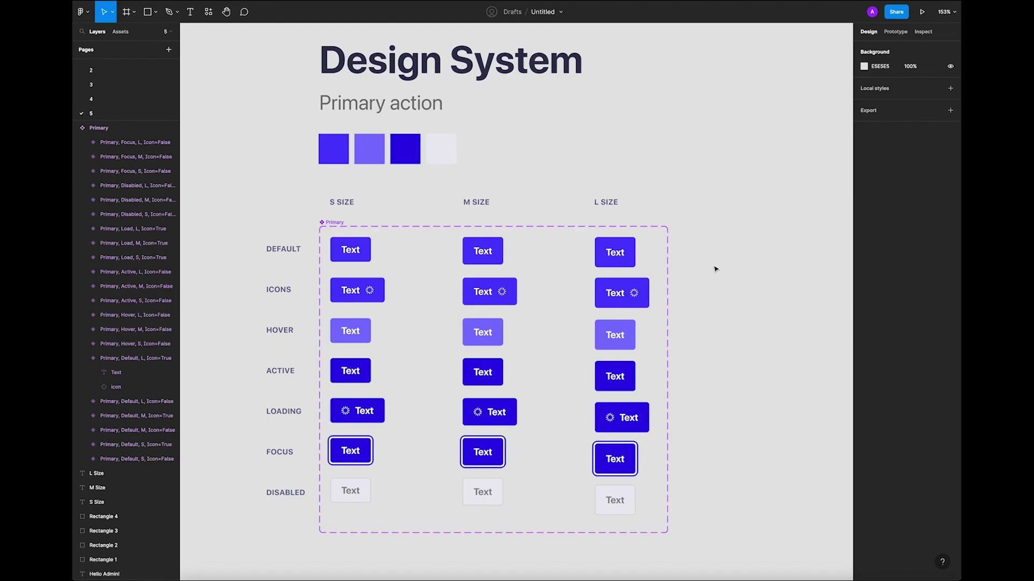
{"action": "scroll", "coordinate": [598, 172], "scroll_direction": "down", "scroll_amount": 3}
{"action": "left_click_drag", "start_coordinate": [599, 172], "coordinate": [504, 161]}
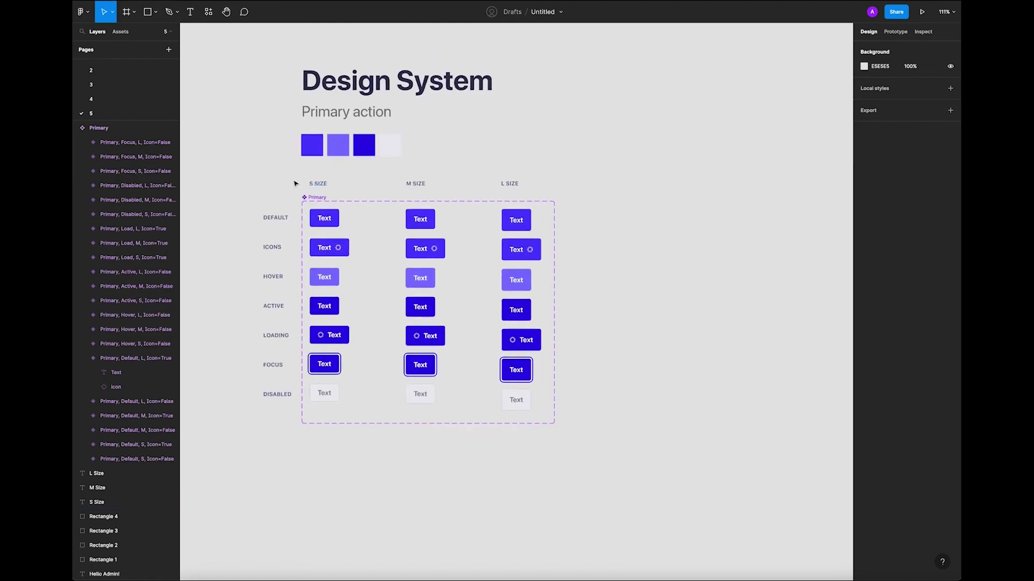
{"action": "scroll", "coordinate": [301, 184], "scroll_direction": "right", "scroll_amount": 2}
Try moving the Primary component set away from its labels and undo the change.
{"action": "left_click", "coordinate": [283, 193]}
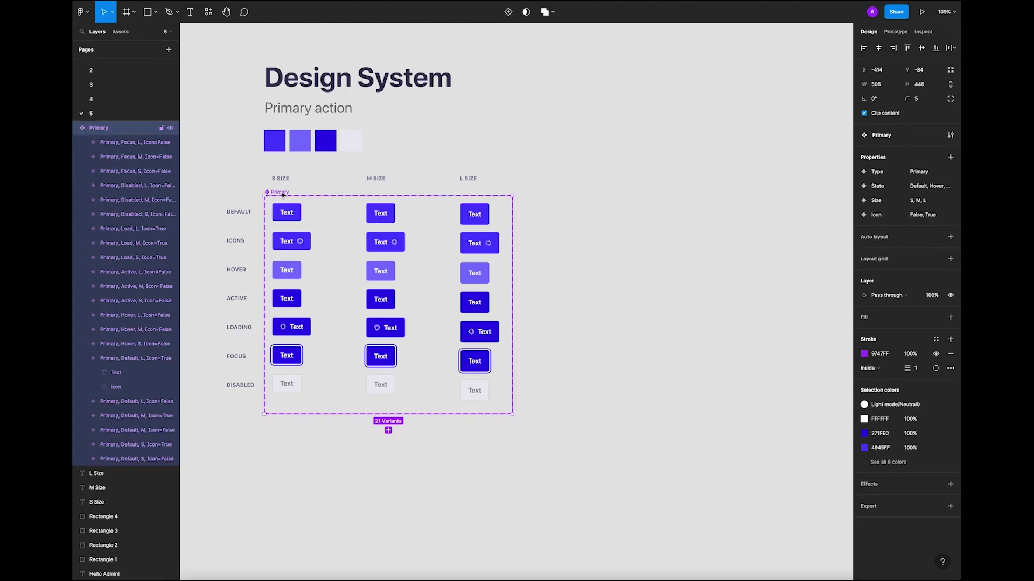
{"action": "left_click_drag", "start_coordinate": [275, 404], "coordinate": [429, 373]}
{"action": "key", "text": "ctrl+z"}
{"action": "left_click_drag", "start_coordinate": [281, 193], "coordinate": [562, 199]}
{"action": "key", "text": "ctrl+z"}
{"action": "left_click", "coordinate": [590, 173]}
{"action": "left_click_drag", "start_coordinate": [277, 402], "coordinate": [564, 227]}
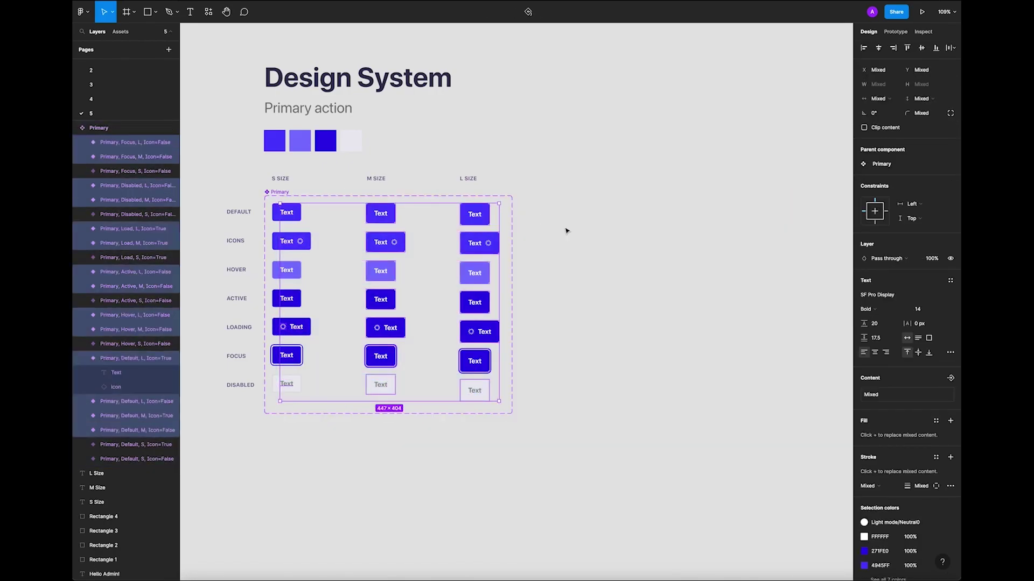
{"action": "left_click", "coordinate": [590, 232]}
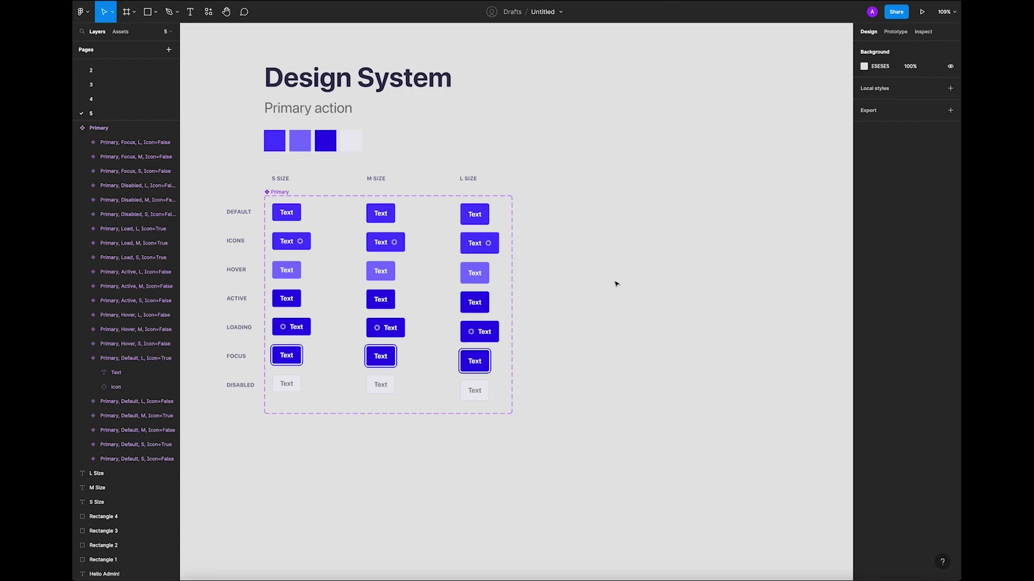
{"action": "scroll", "coordinate": [573, 244], "scroll_direction": "down", "scroll_amount": 1}
{"action": "scroll", "coordinate": [566, 231], "scroll_direction": "down", "scroll_amount": 5}
{"action": "scroll", "coordinate": [580, 240], "scroll_direction": "up", "scroll_amount": 5}
{"action": "scroll", "coordinate": [570, 231], "scroll_direction": "down", "scroll_amount": 1}
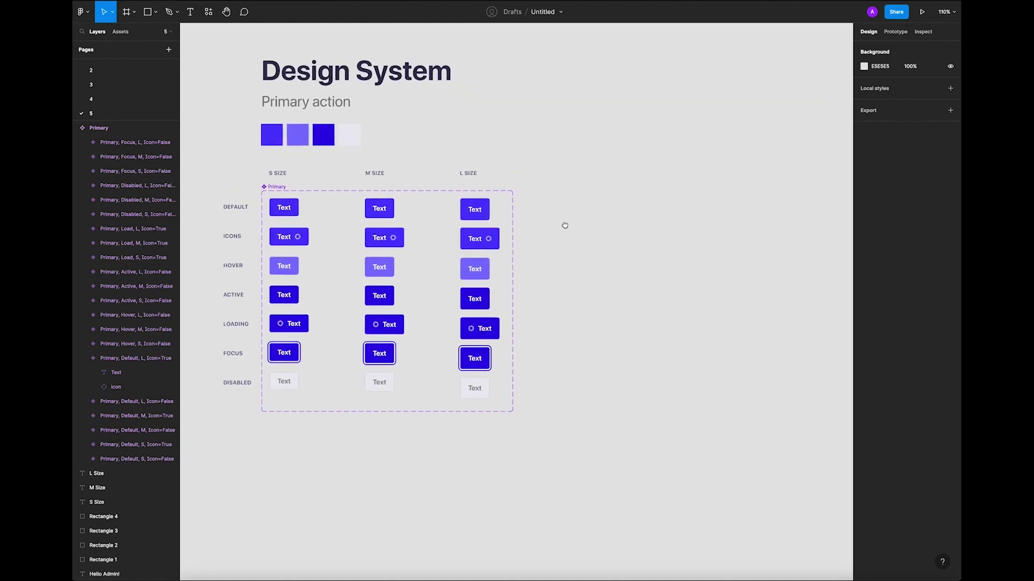
{"action": "scroll", "coordinate": [580, 222], "scroll_direction": "right", "scroll_amount": 1}
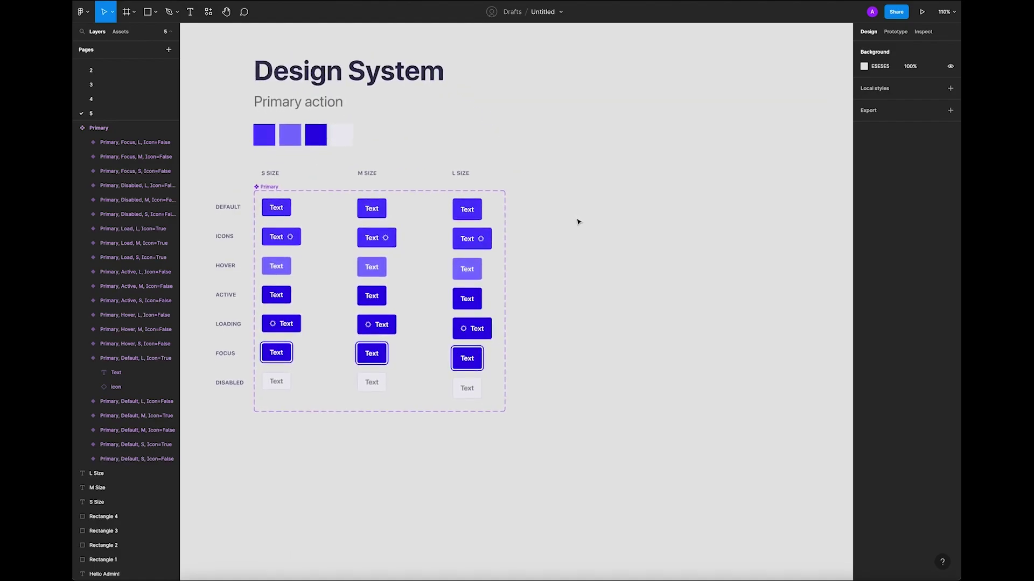